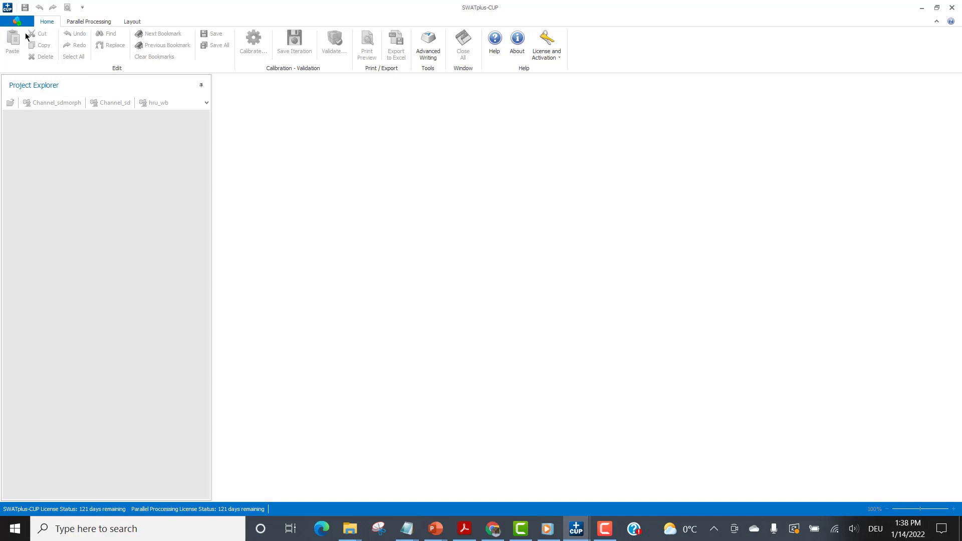
Start a new project and import the TxtInOut directory from C:\ALL_SWAT\0-SWAT-Plus\TxtInOut.
left_click(14, 22)
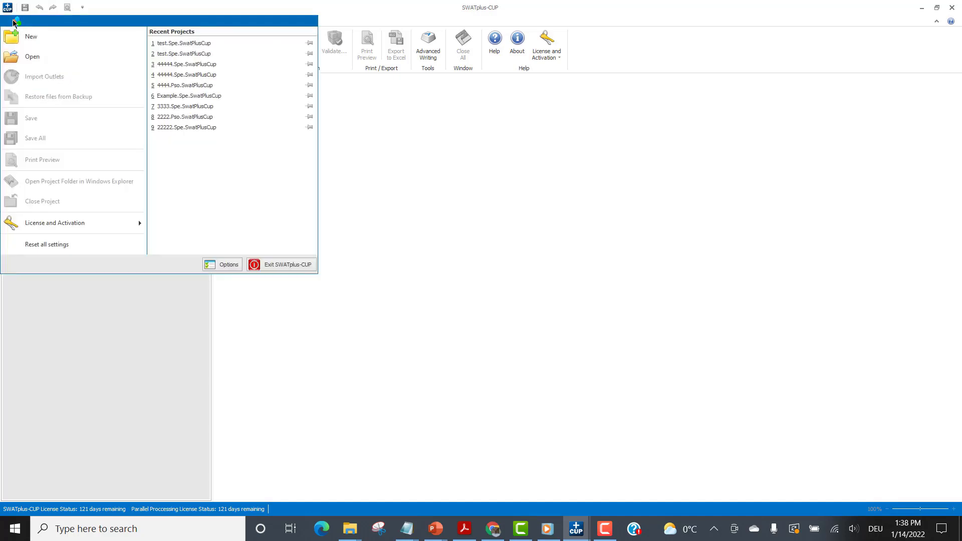
left_click(22, 36)
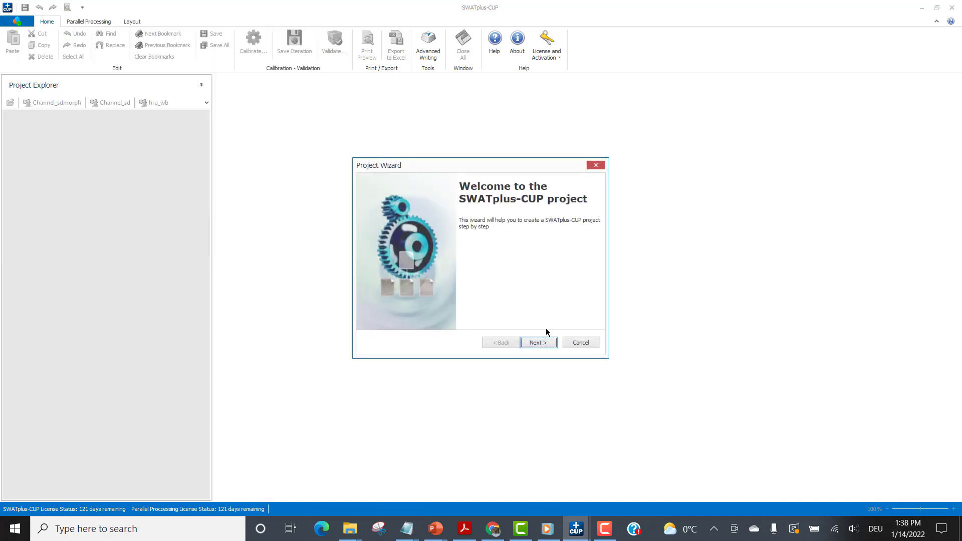
left_click(549, 343)
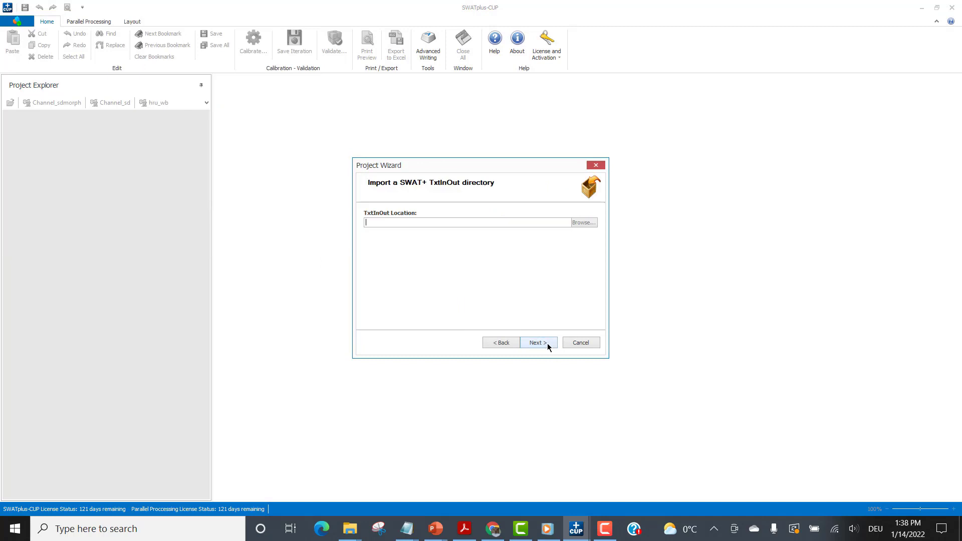
left_click(587, 224)
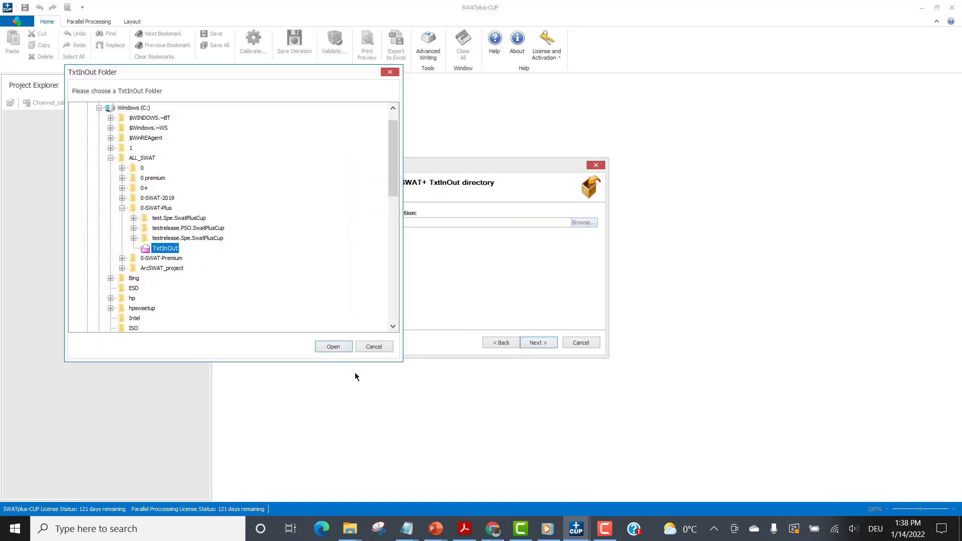
left_click(329, 346)
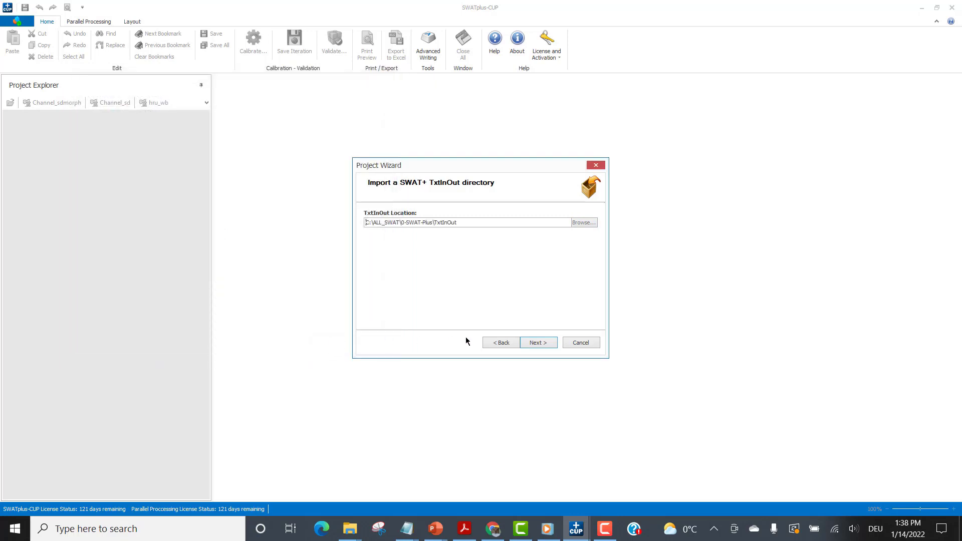
left_click(536, 344)
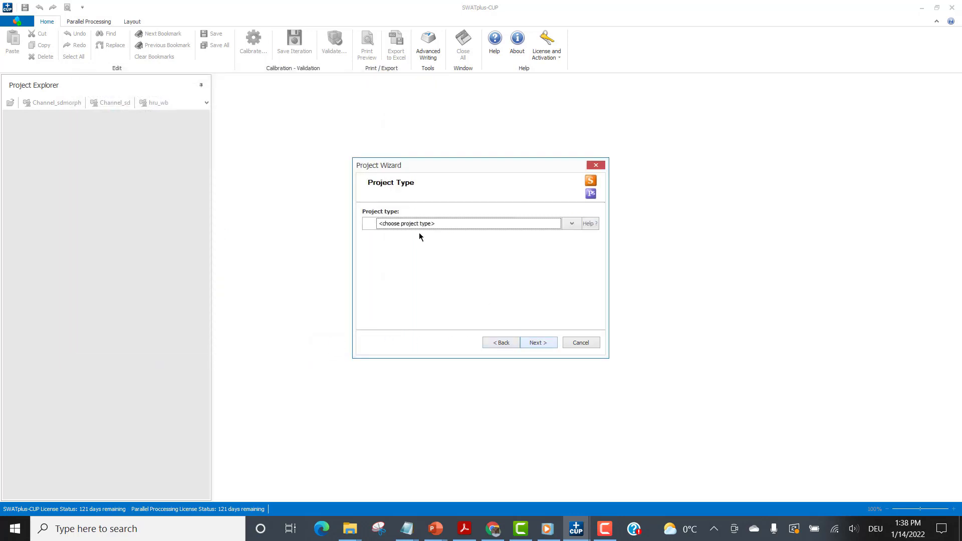
Choose Spe as the project type and continue to the project name and location.
left_click(571, 223)
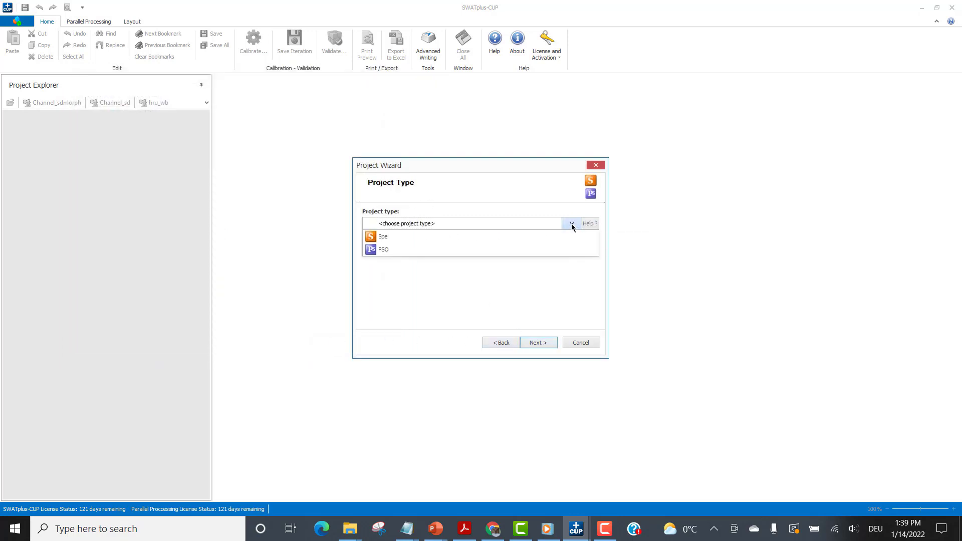
left_click(450, 237)
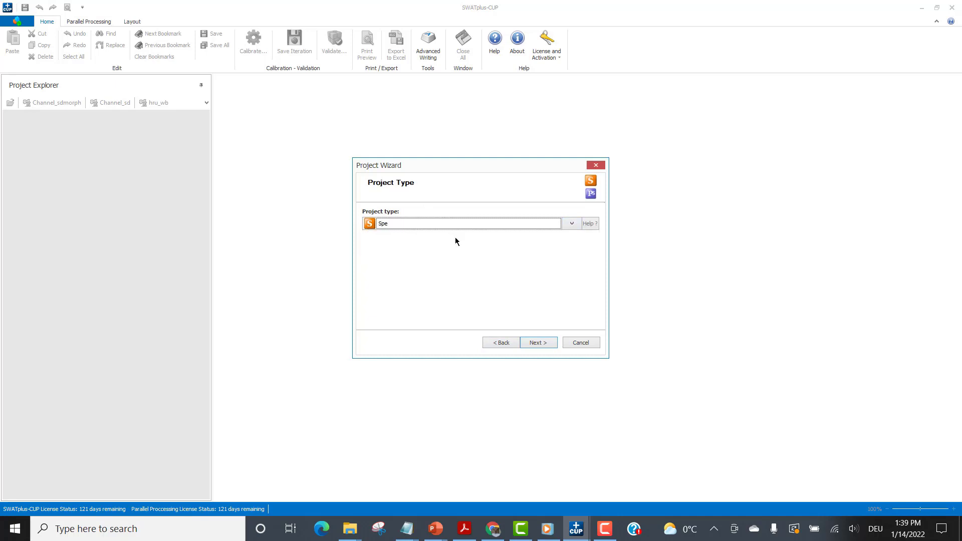
left_click(544, 343)
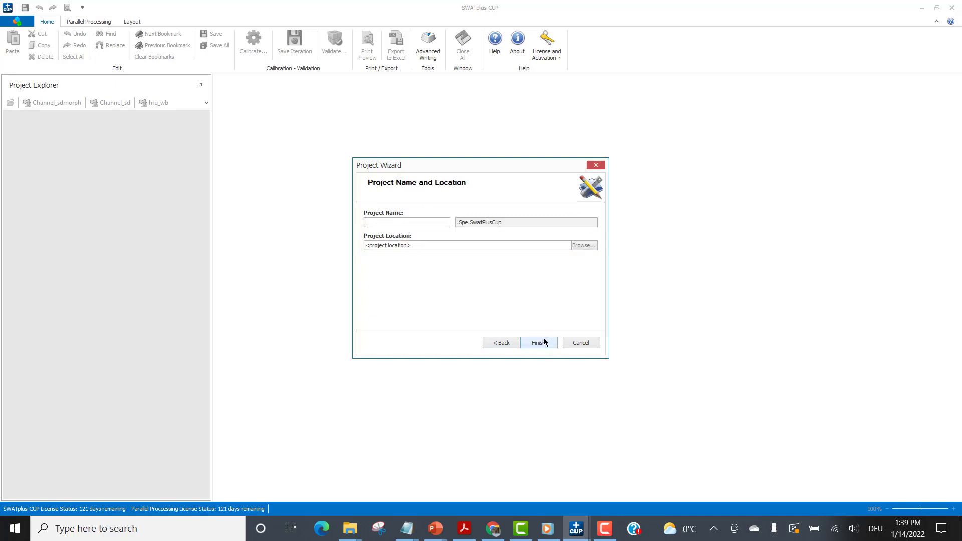
Name the project Test1, store it in C:\ALL_SWAT\0-SWAT-Plus and finish creating it.
left_click(430, 222)
type("Test1")
left_click(582, 245)
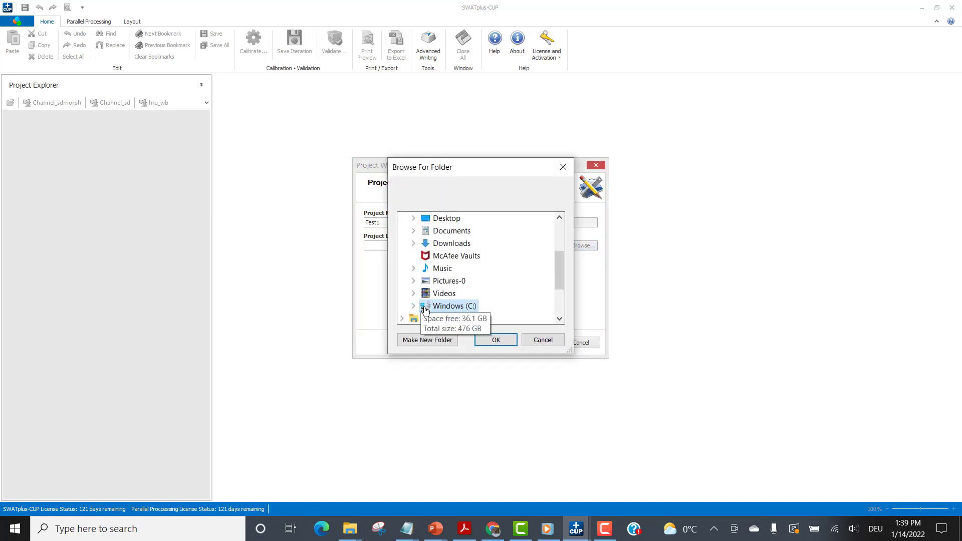
double_click(434, 305)
scroll(494, 278, "down", 2)
scroll(505, 274, "up", 2)
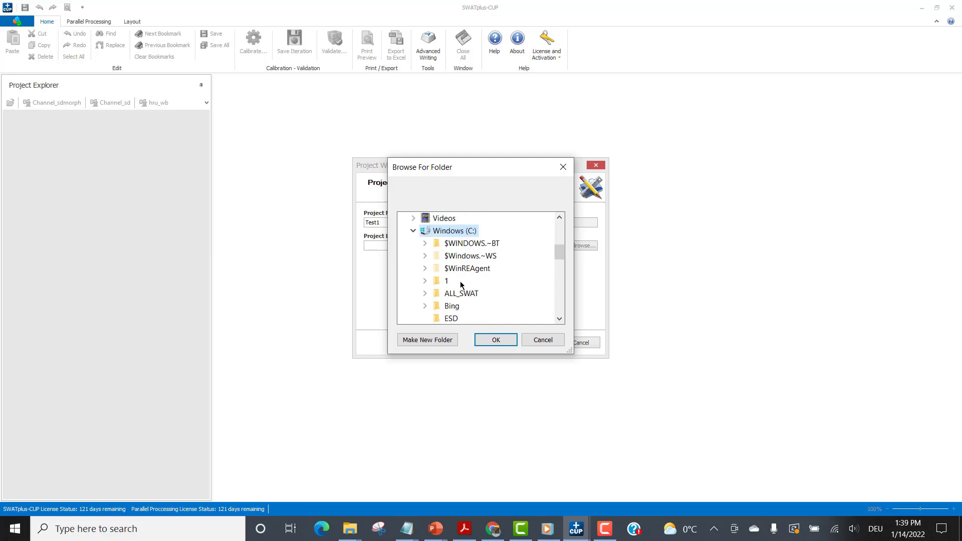
left_click(457, 293)
scroll(458, 286, "down", 1)
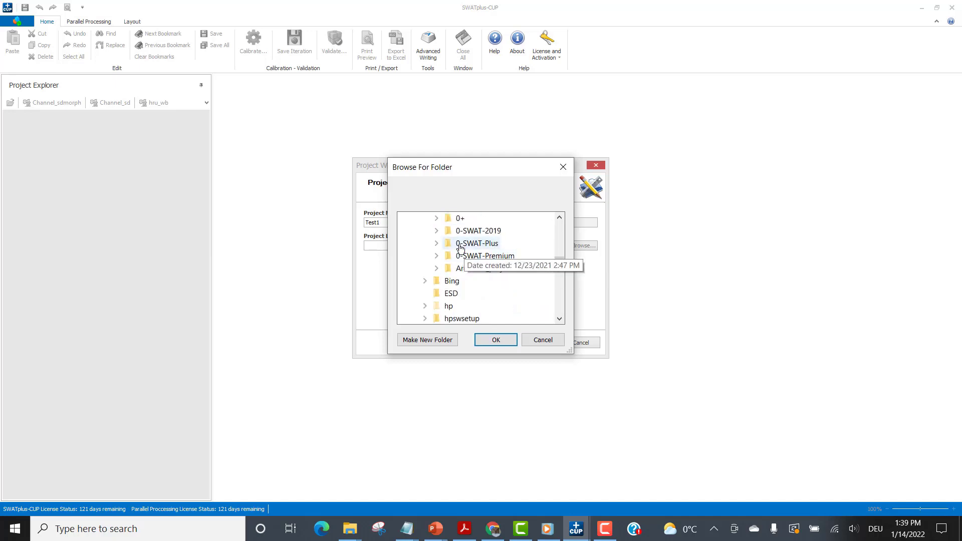
double_click(460, 245)
left_click(496, 340)
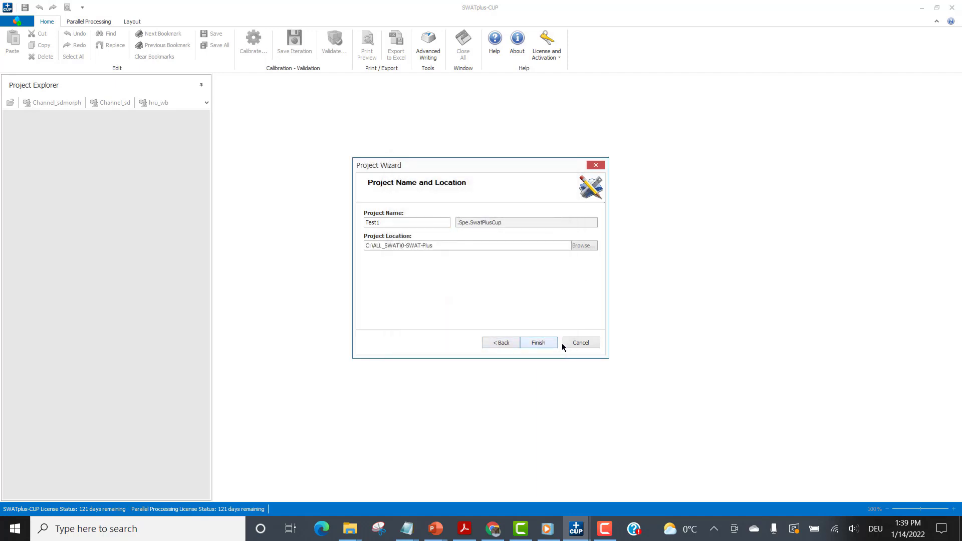
left_click(539, 345)
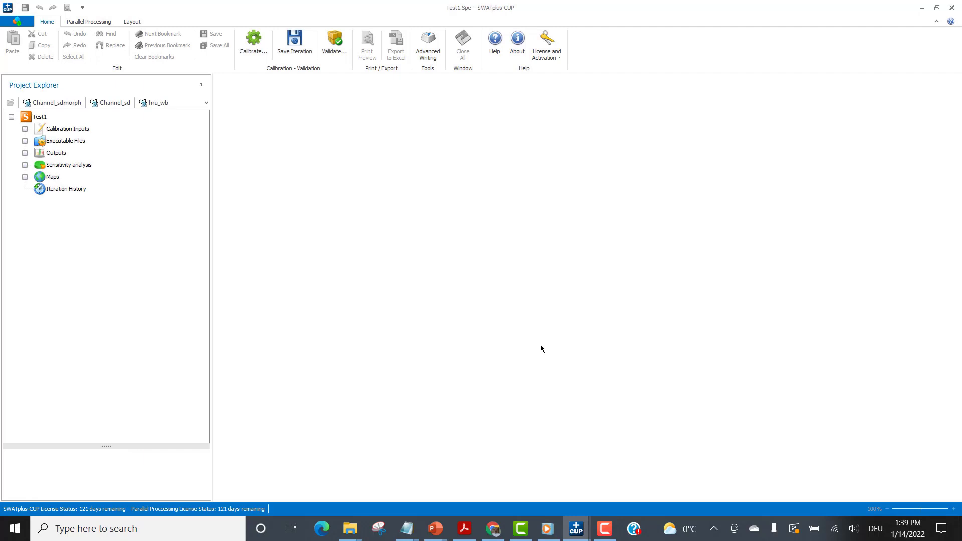
Open the project folder in Windows Explorer and look through the files in Test1.Spe.SwatPlusCup.
left_click(20, 22)
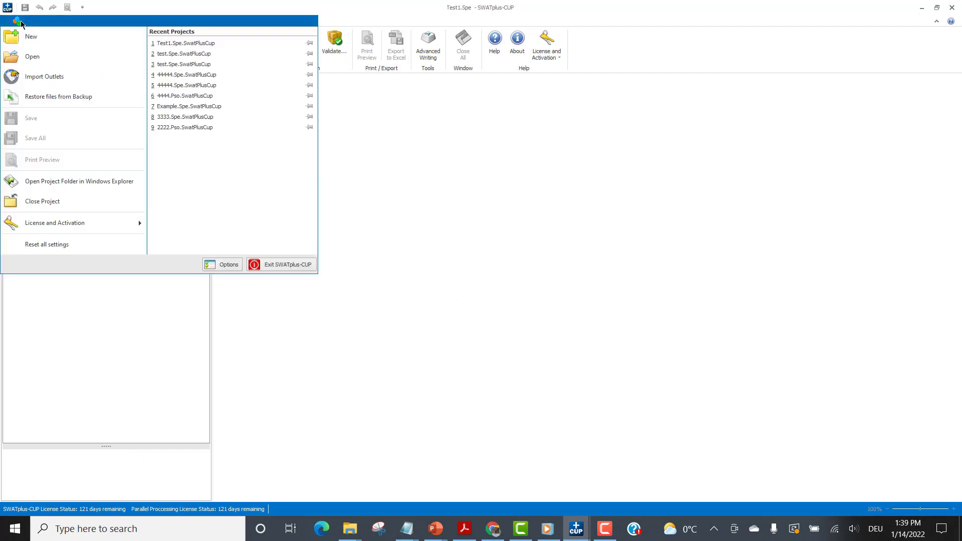
left_click(83, 182)
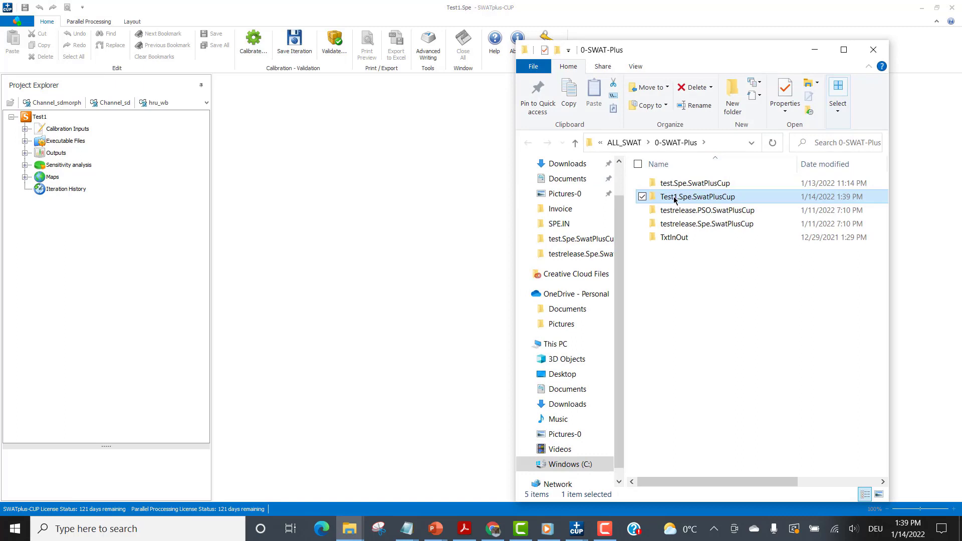
double_click(674, 197)
left_click_drag(716, 56, 672, 29)
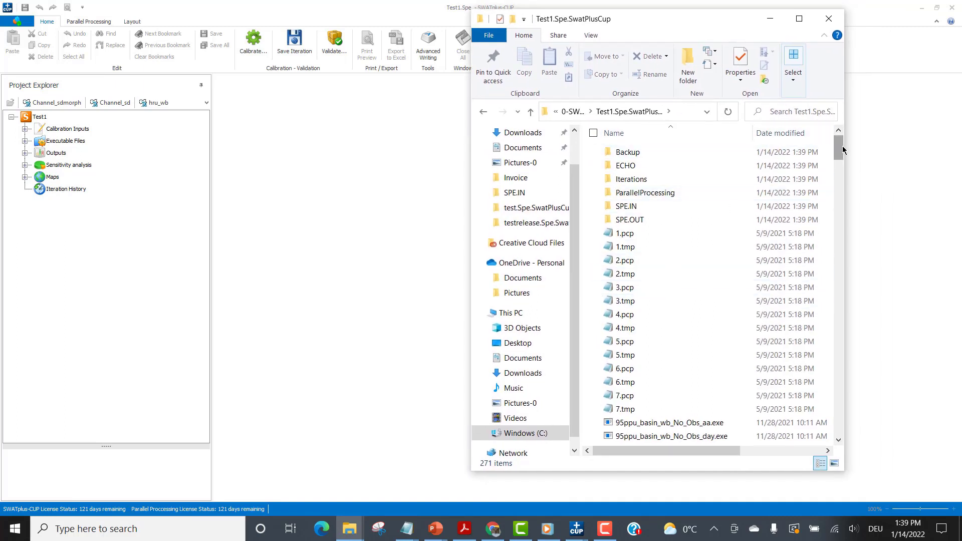
left_click_drag(843, 150, 851, 363)
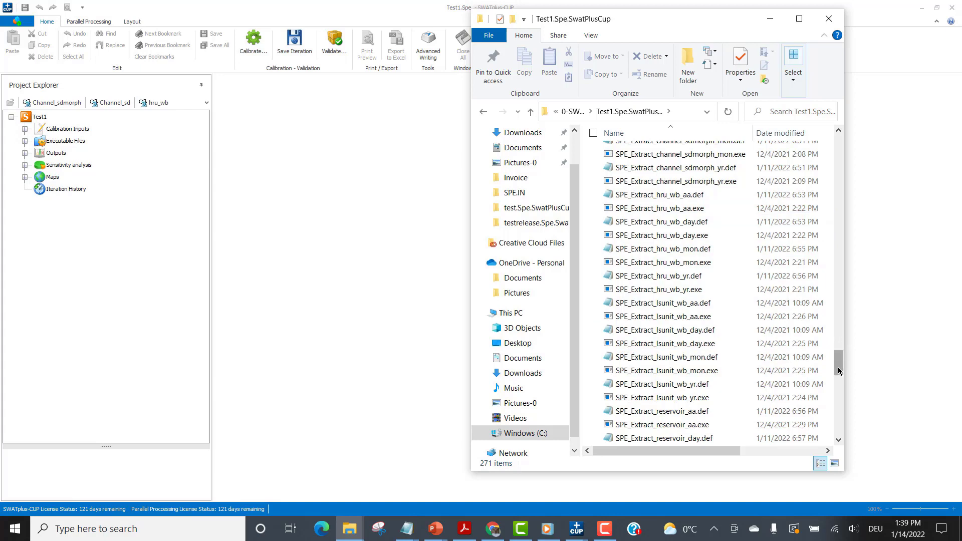
left_click_drag(839, 371, 822, 145)
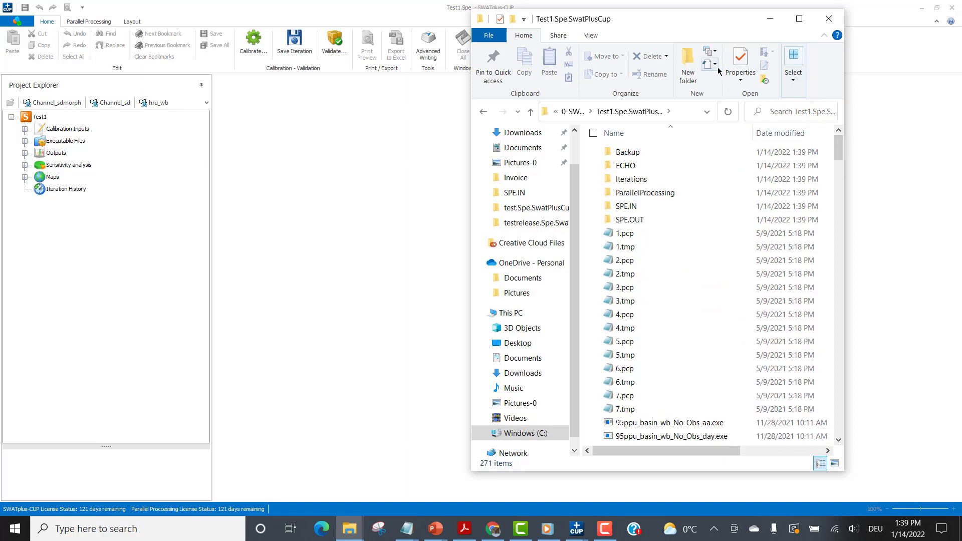
View the contents of the Backup folder and return to the Test1.Spe.SwatPlusCup folder.
left_click(620, 153)
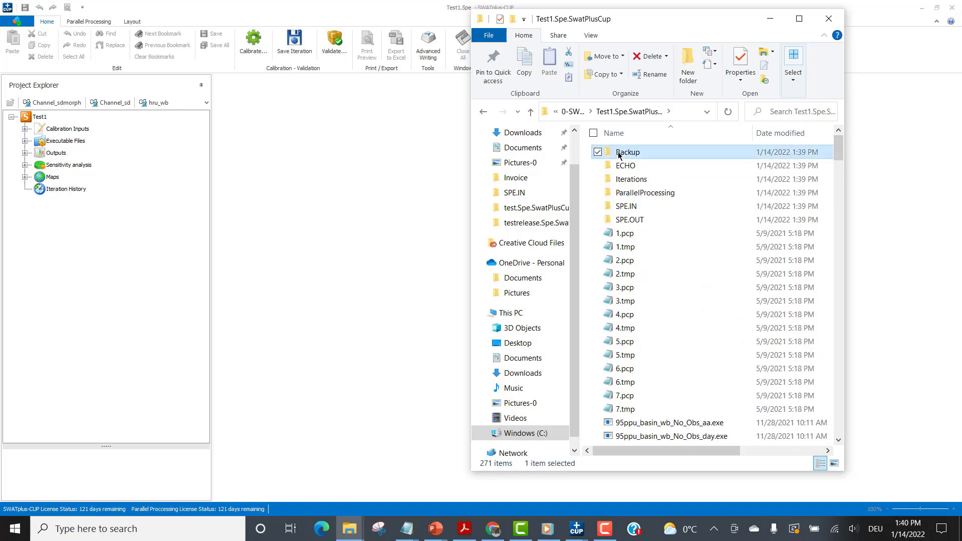
double_click(619, 153)
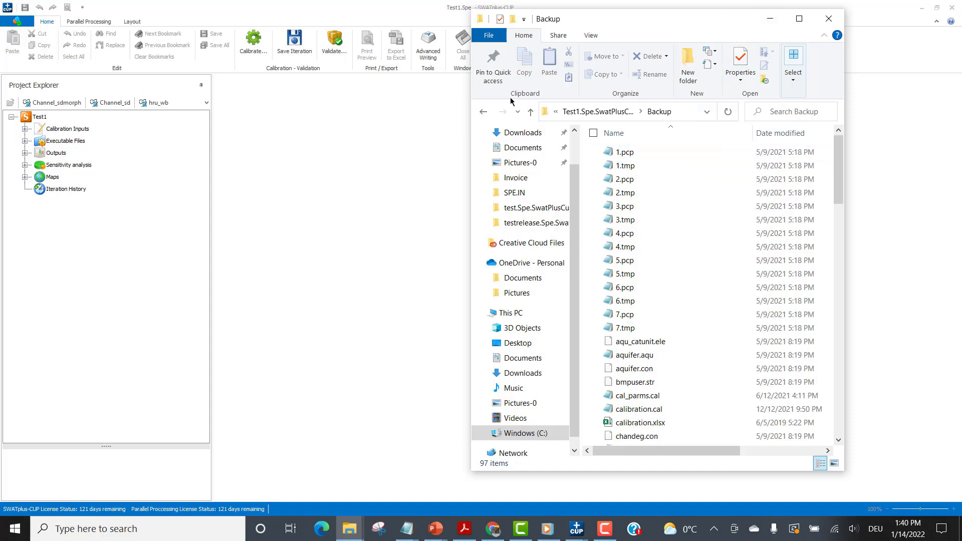
left_click(531, 111)
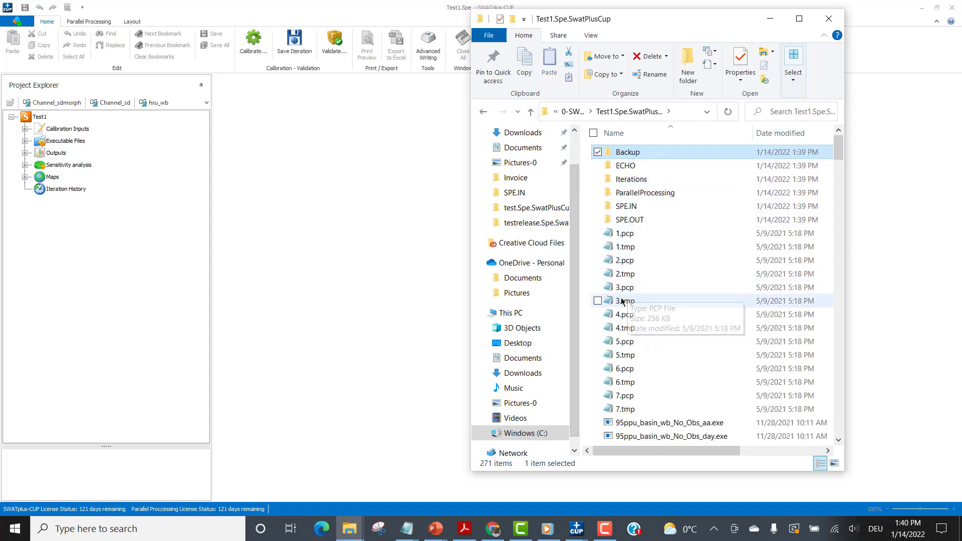
Switch back to SWATplus-CUP and open Par_inf.txt from the project's Calibration Inputs.
left_click(25, 129)
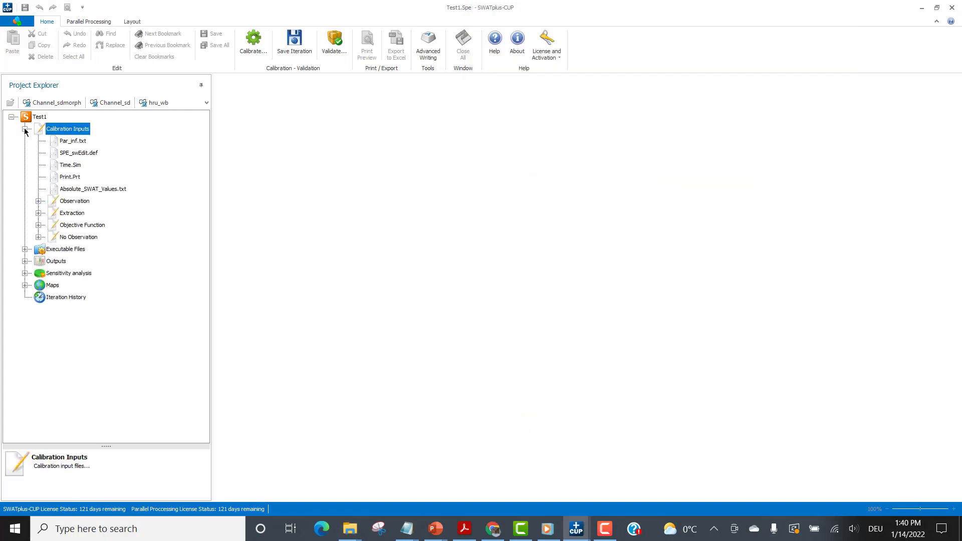
left_click(69, 142)
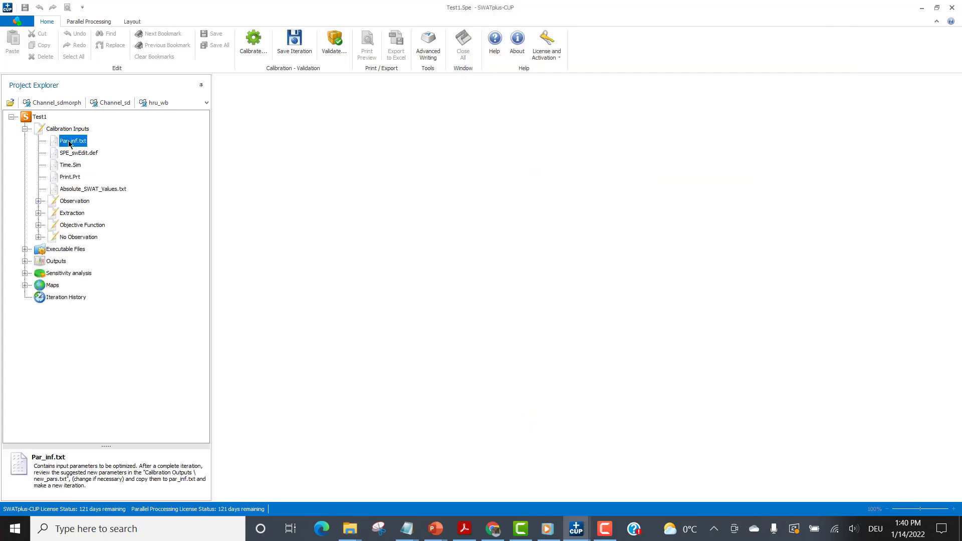
double_click(70, 141)
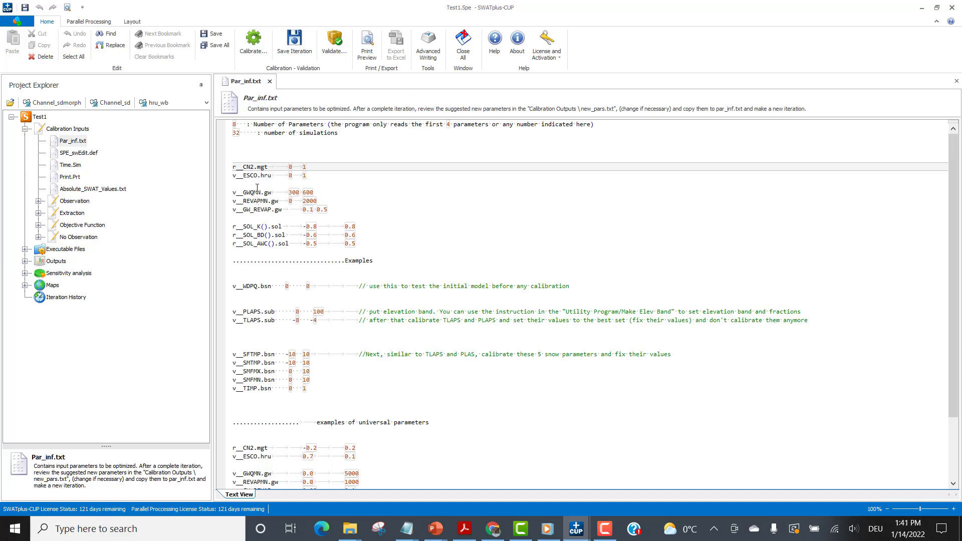
Open the project location in Windows Explorer again and enter the Test1.Spe.SwatPlusCup folder.
left_click(13, 23)
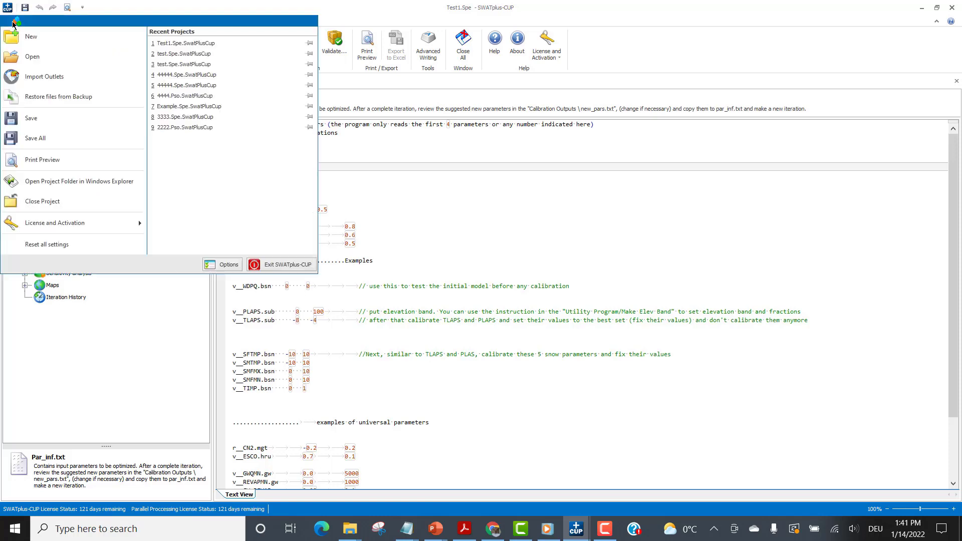
left_click(63, 181)
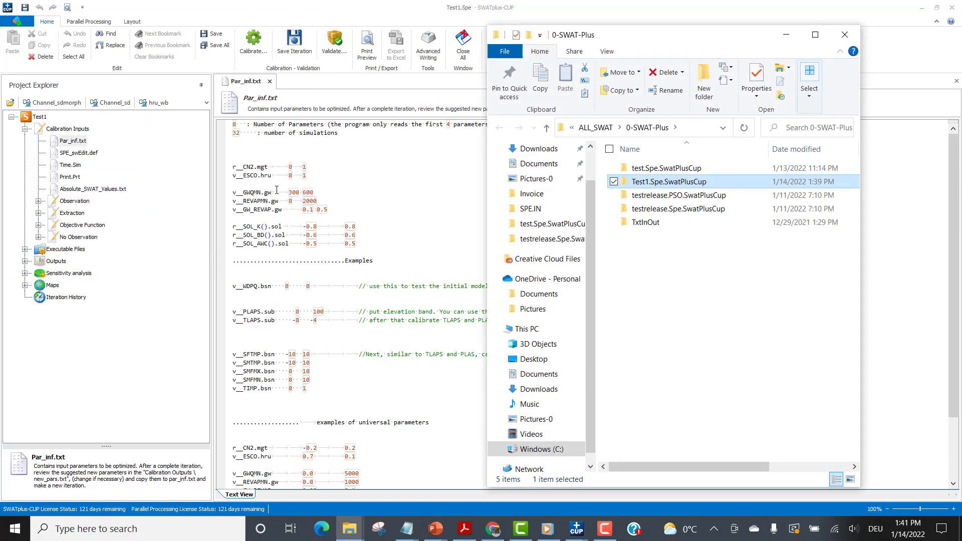
double_click(666, 182)
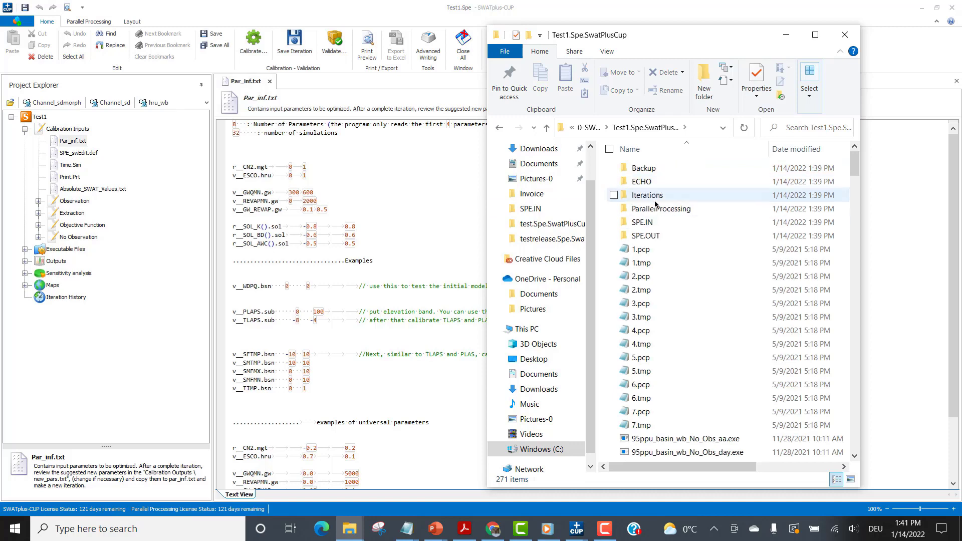
Find cal_parms.cal in the project folder, review its parameter list in Notepad and close it.
scroll(697, 365, "down", 5)
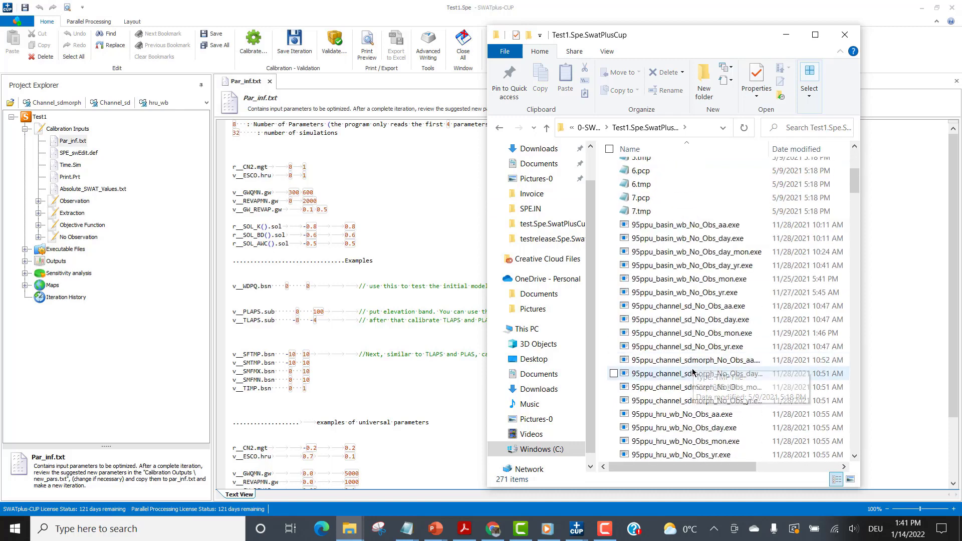
left_click(693, 372)
key("c")
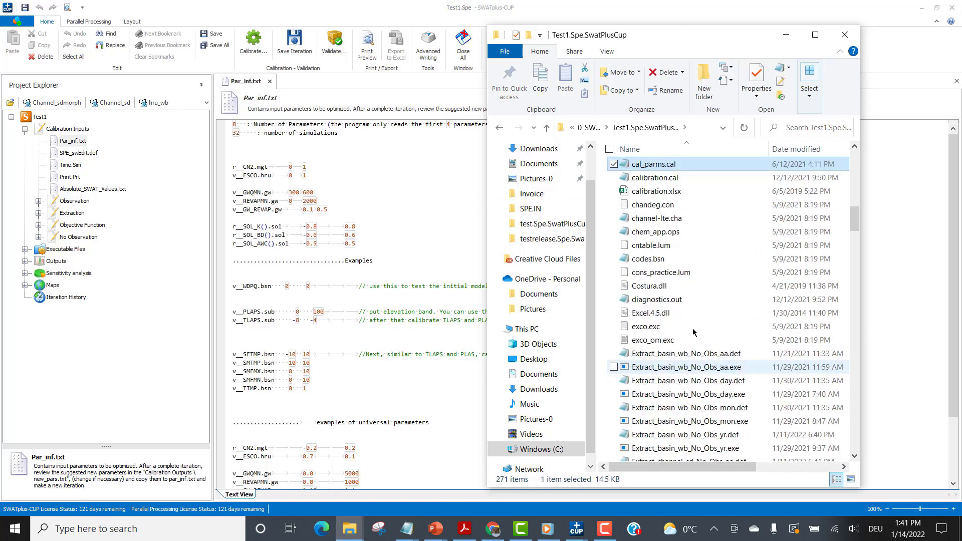
double_click(653, 166)
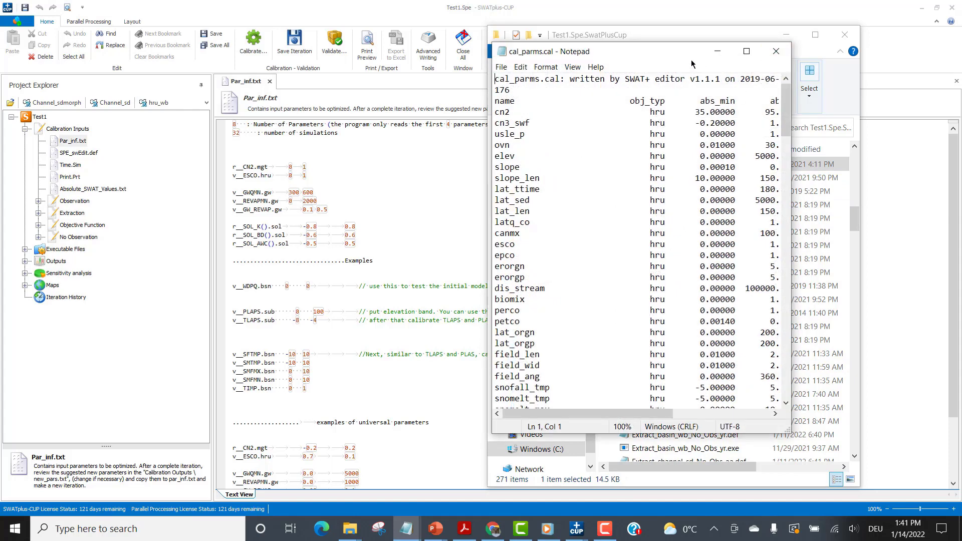
left_click_drag(658, 52, 327, 57)
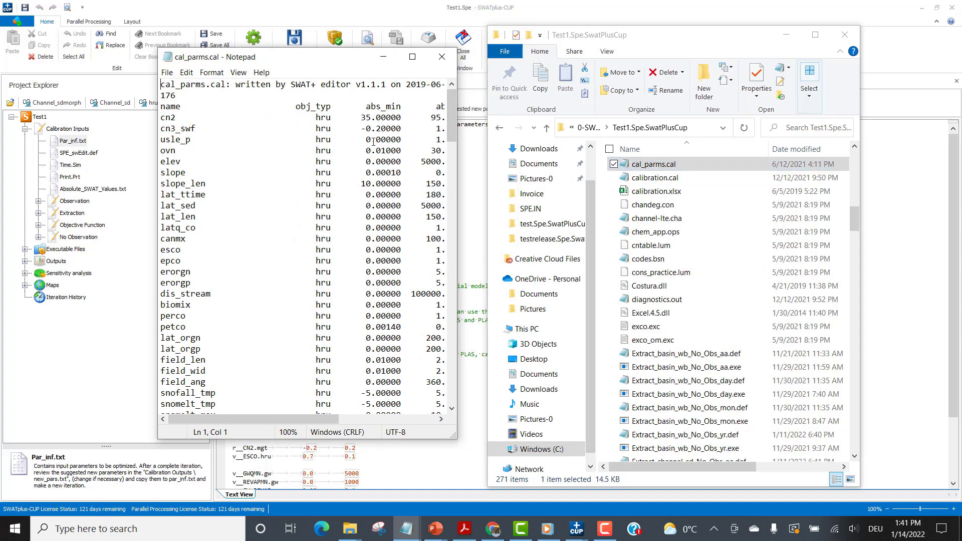
left_click_drag(451, 140, 448, 100)
left_click(442, 57)
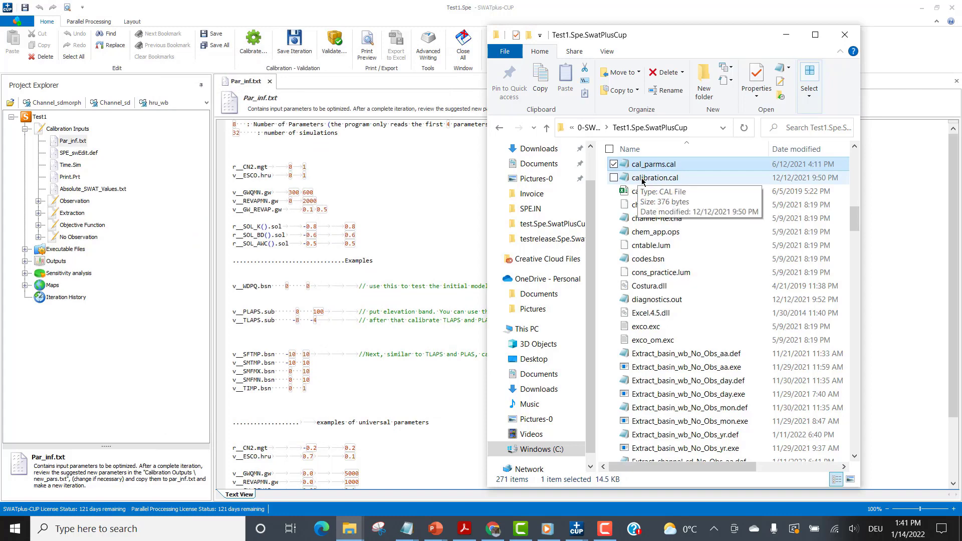
Open calibration.cal in Notepad and widen the window to examine all columns of its calibration table.
double_click(664, 181)
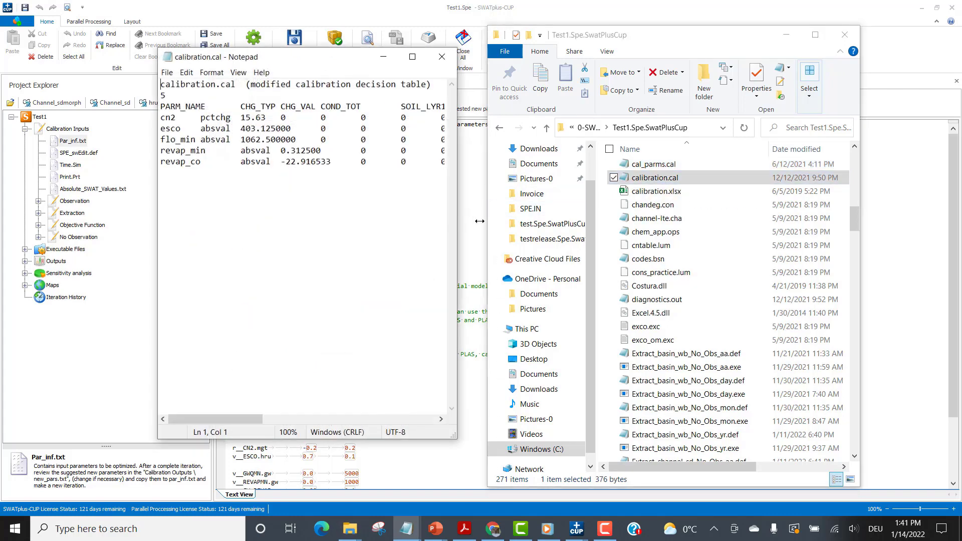
left_click_drag(479, 221, 741, 233)
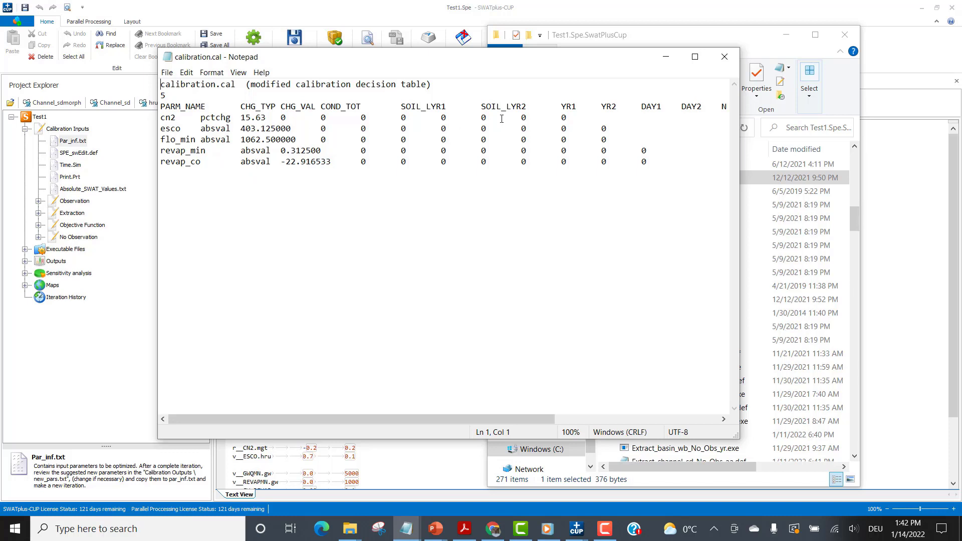
Close calibration.cal and return to the Par_inf.txt parameter list in SWATplus-CUP.
left_click(725, 56)
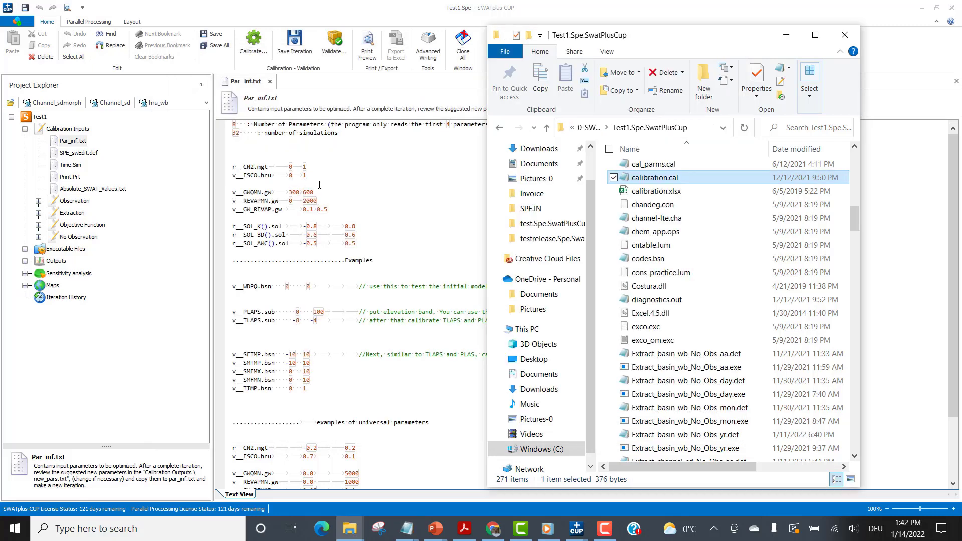
left_click(319, 184)
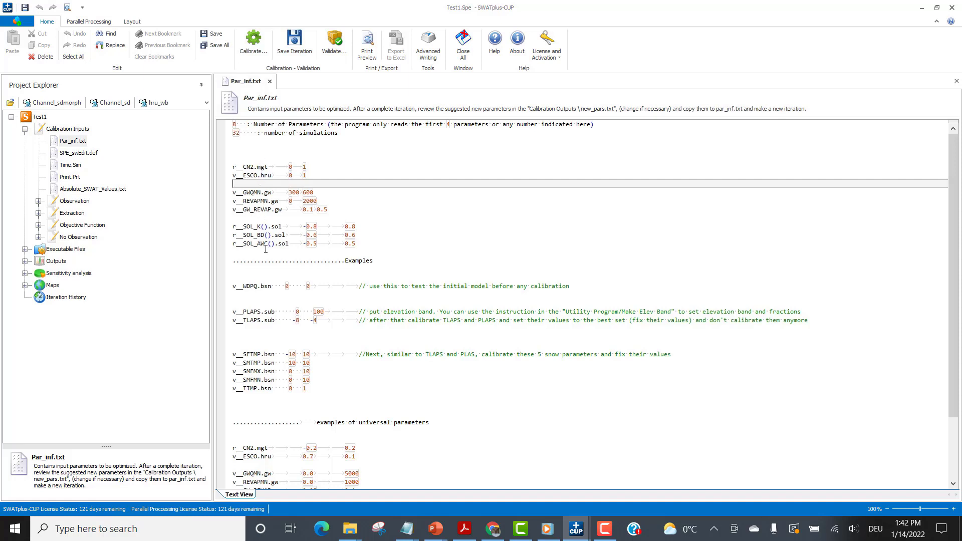
Open SPE_swEdit.def from the Calibration Inputs and check its starting and ending simulation numbers.
left_click(84, 153)
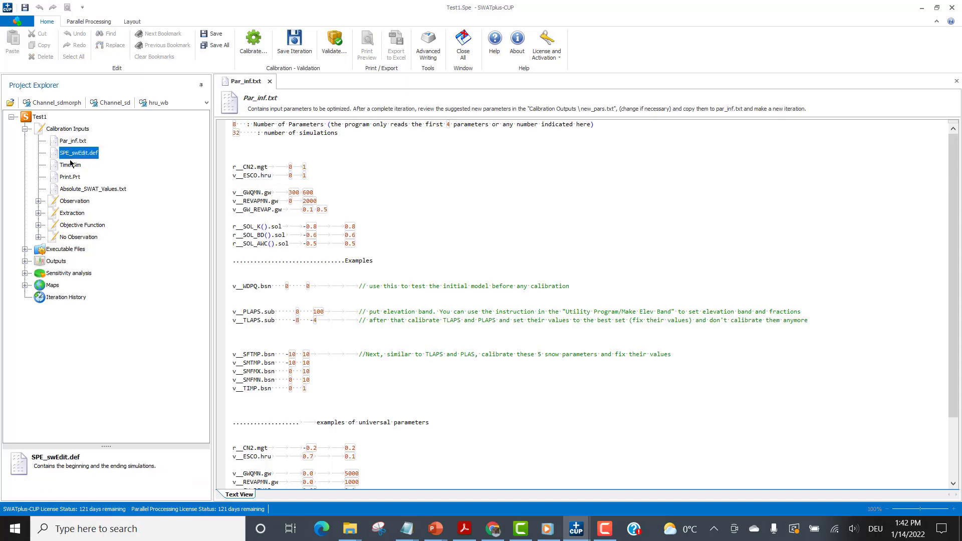
double_click(78, 155)
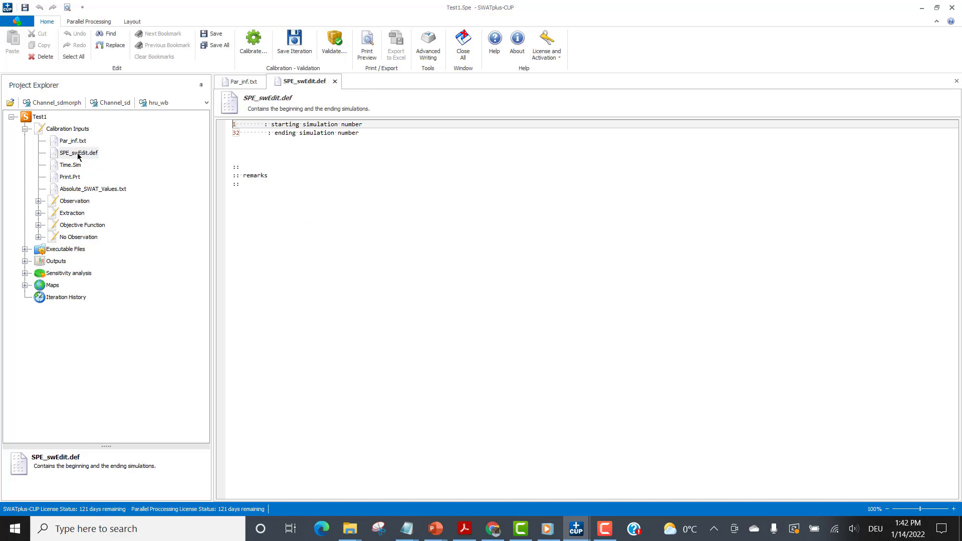
type("1")
left_click(239, 134)
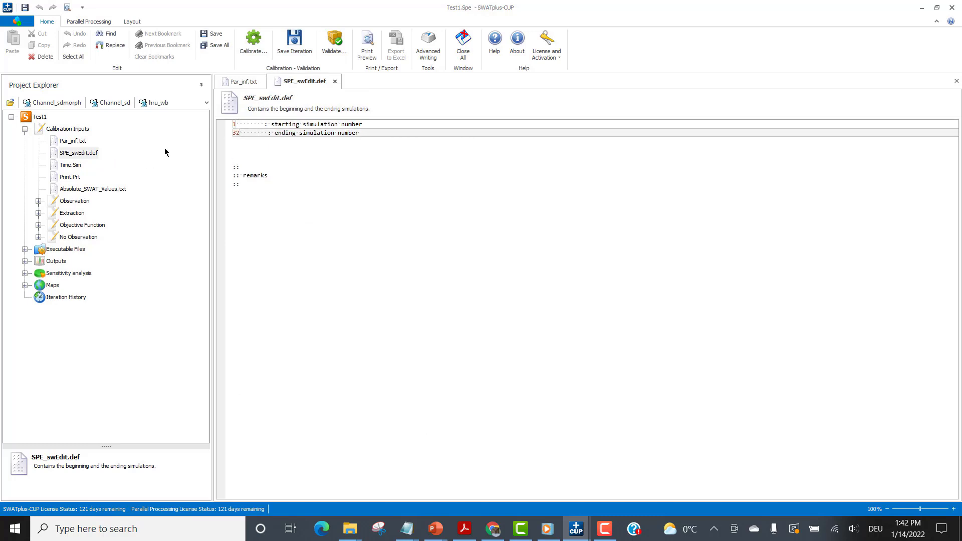
Open Time.Sim to review the simulation period, and open Print.Prt from the Calibration Inputs.
left_click(70, 167)
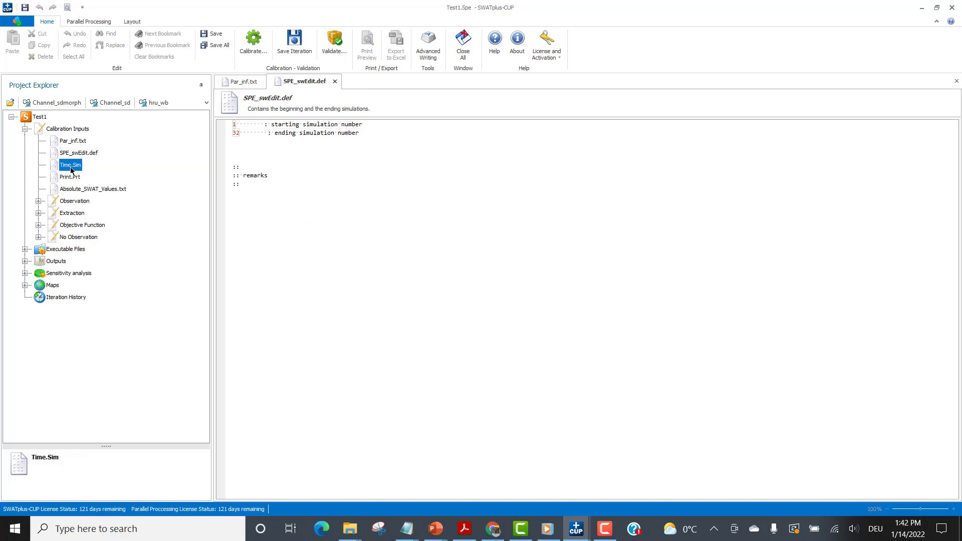
double_click(71, 170)
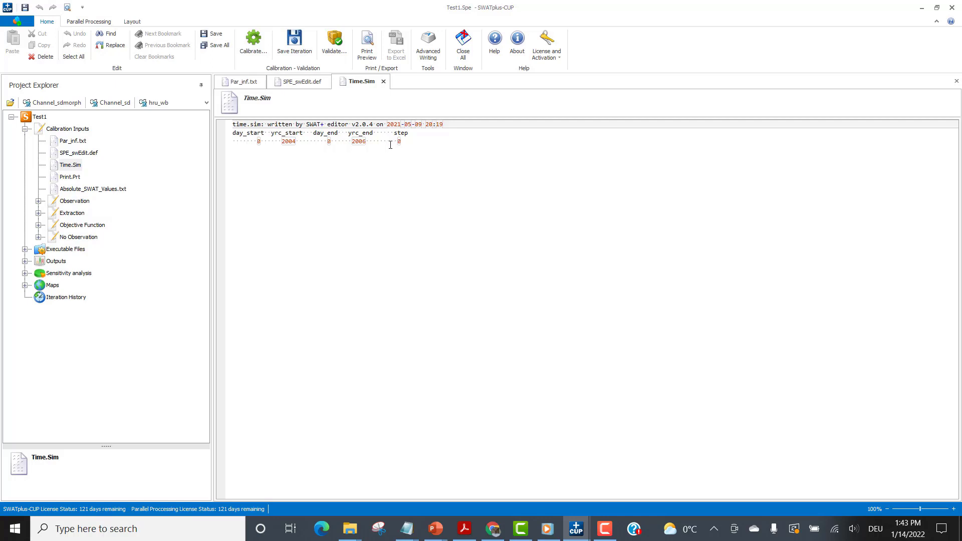
left_click(71, 177)
double_click(70, 177)
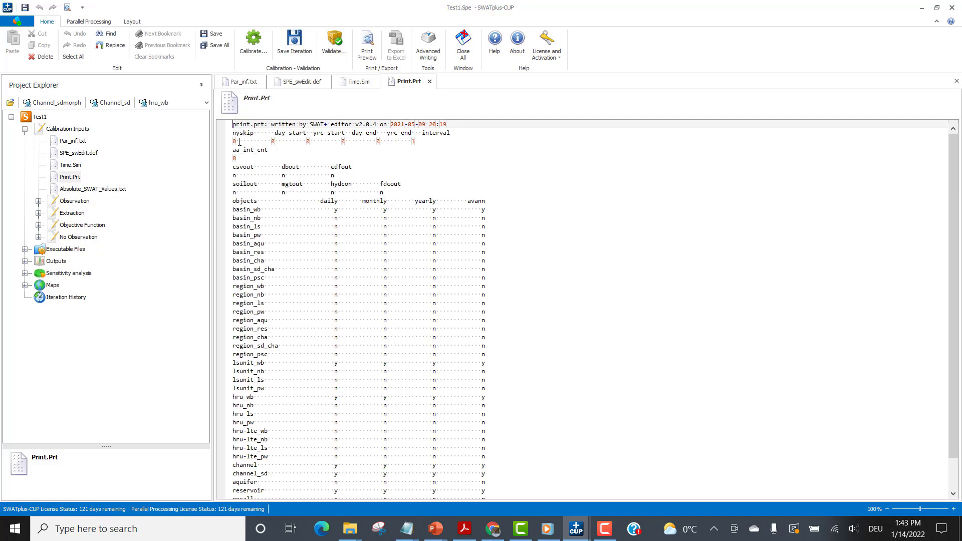
Examine the nyskip value in Print.Prt and compare it with the simulation years in Time.Sim.
left_click_drag(239, 142, 230, 142)
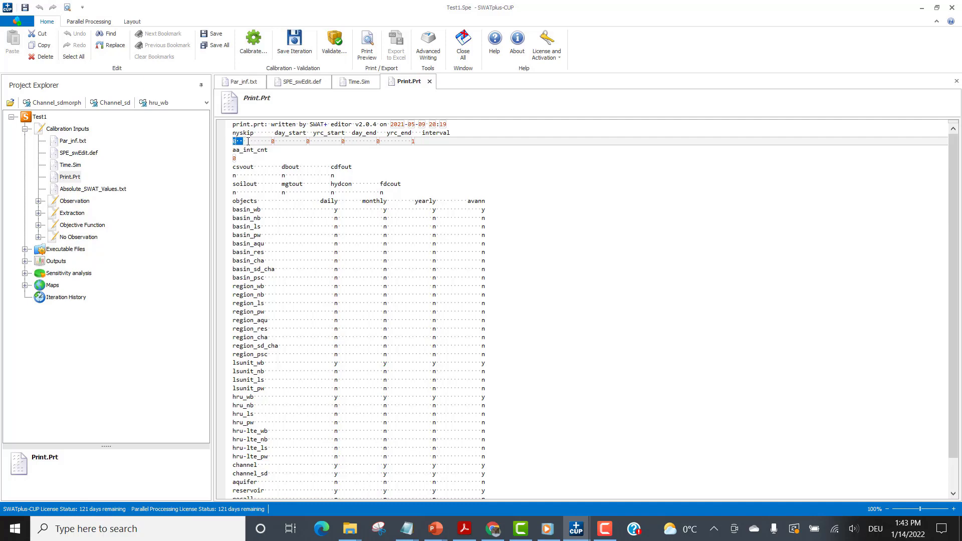
left_click(248, 141)
left_click_drag(242, 140, 229, 142)
left_click(282, 142)
left_click(358, 81)
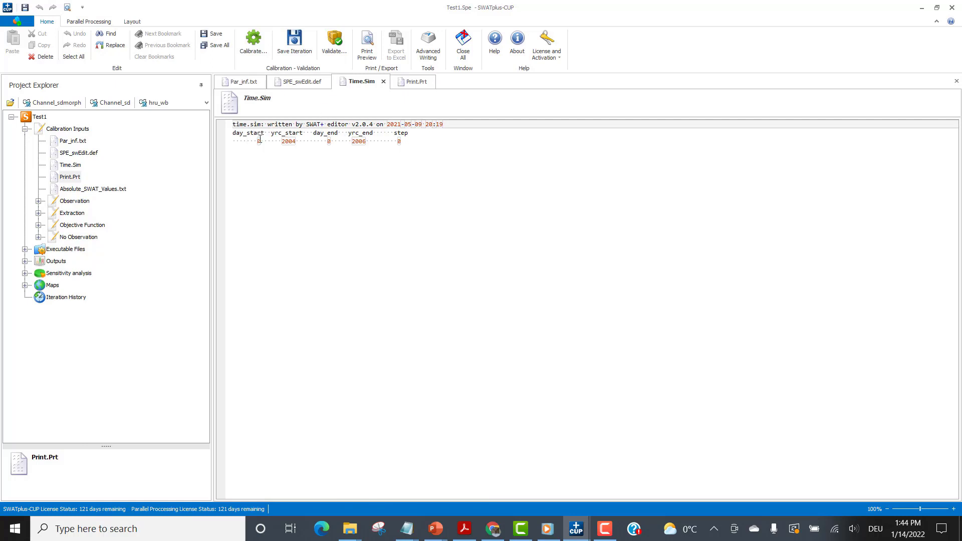
left_click(418, 82)
Insert spaces between the nyskip and day_start values in Print.Prt, and check the period in Time.Sim once more.
left_click_drag(275, 142, 269, 141)
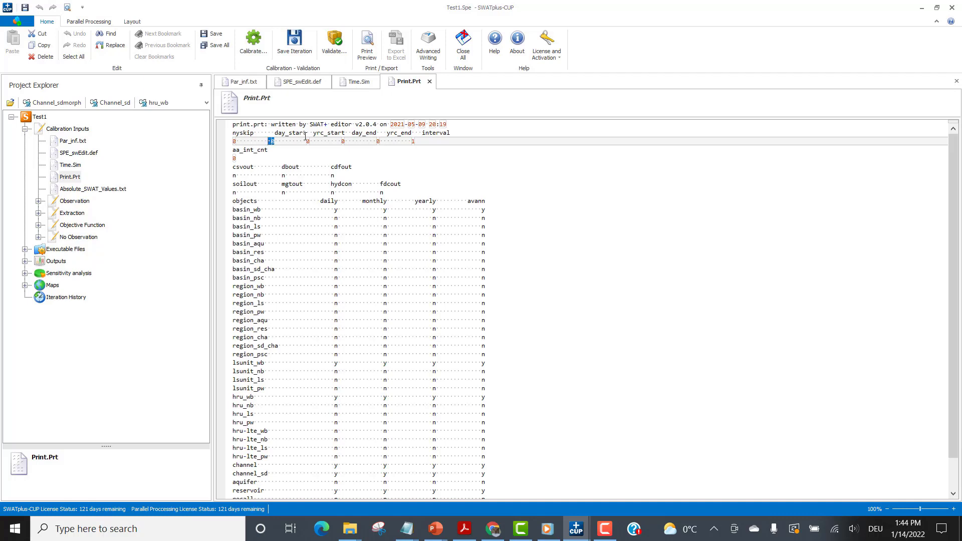
left_click(252, 141)
left_click(365, 82)
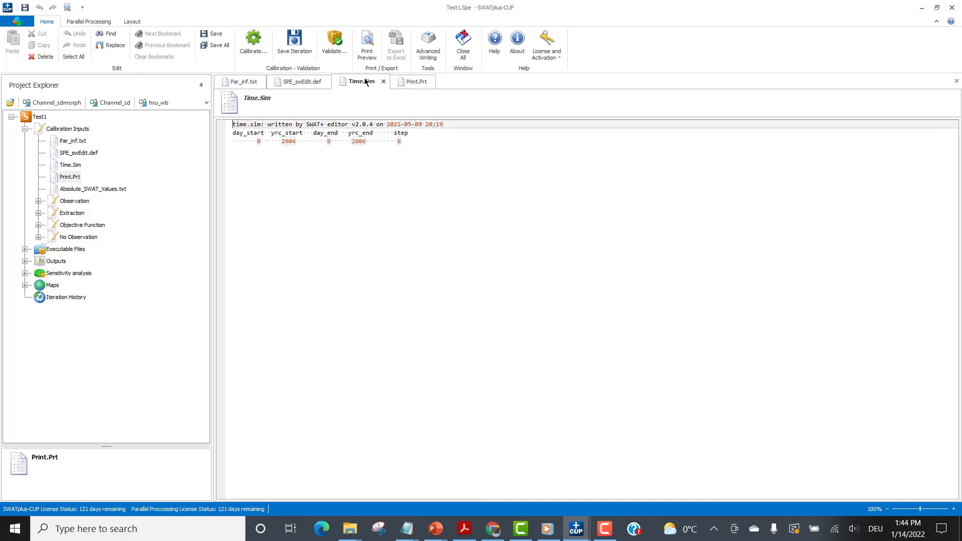
left_click(426, 82)
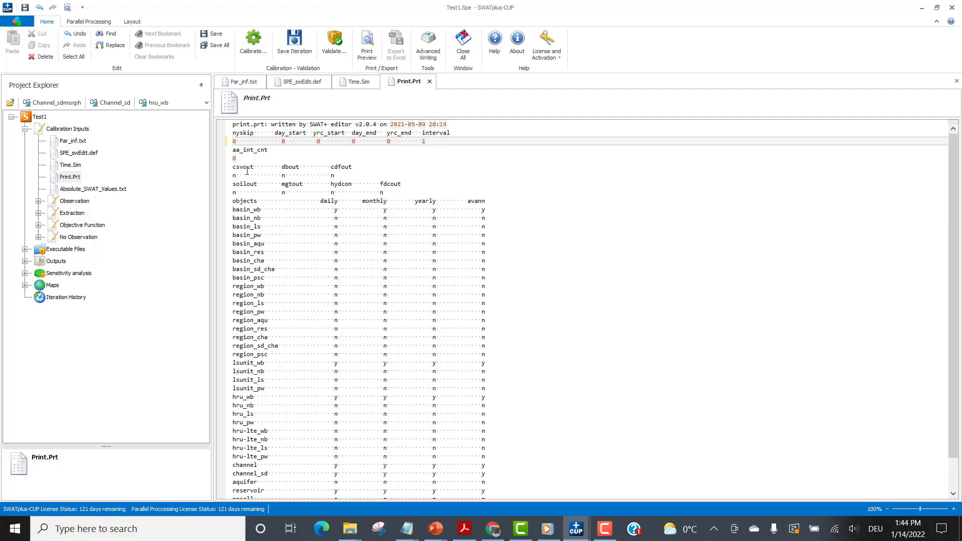
Examine the output flags from csvout to fdcout and the daily, monthly, yearly and avann settings for all objects in Print.Prt.
left_click_drag(232, 167, 401, 184)
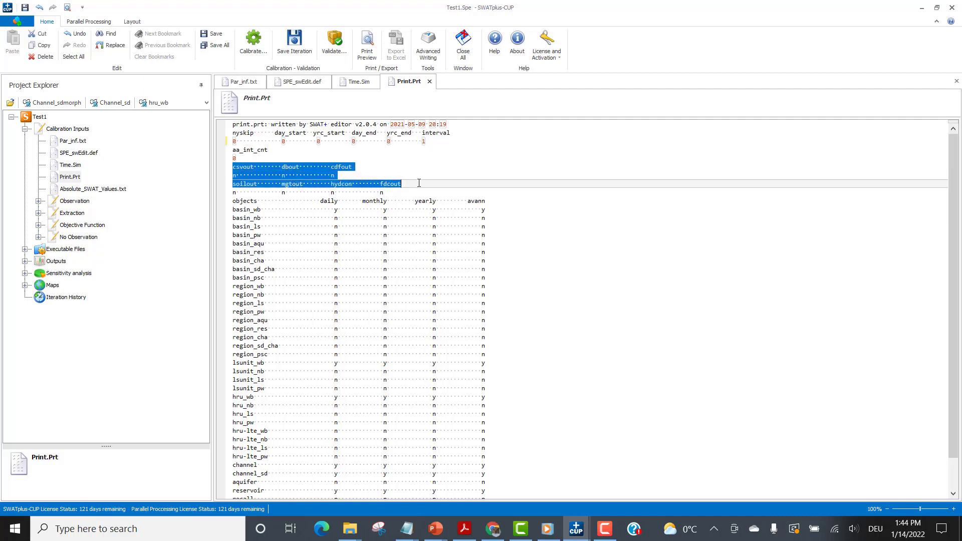
left_click(286, 180)
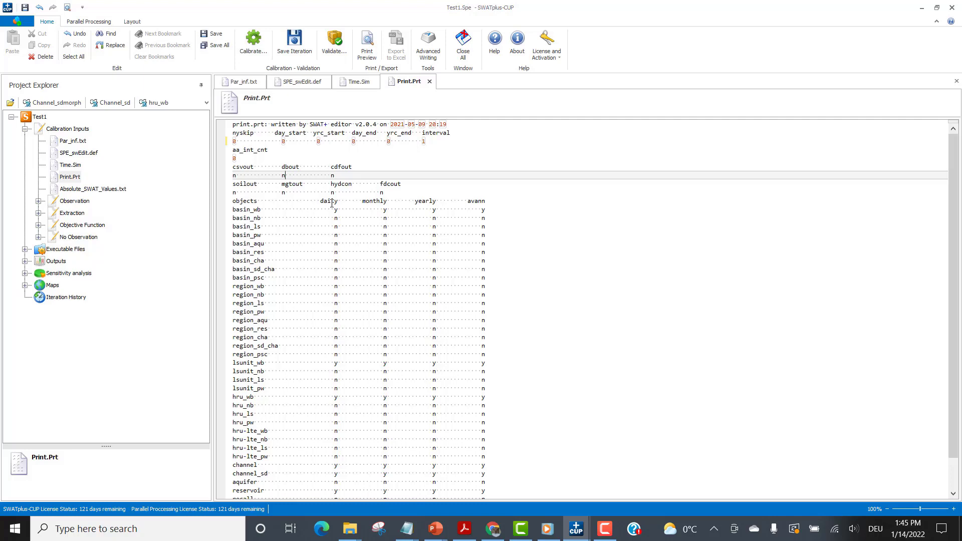
left_click(331, 202)
left_click(427, 206)
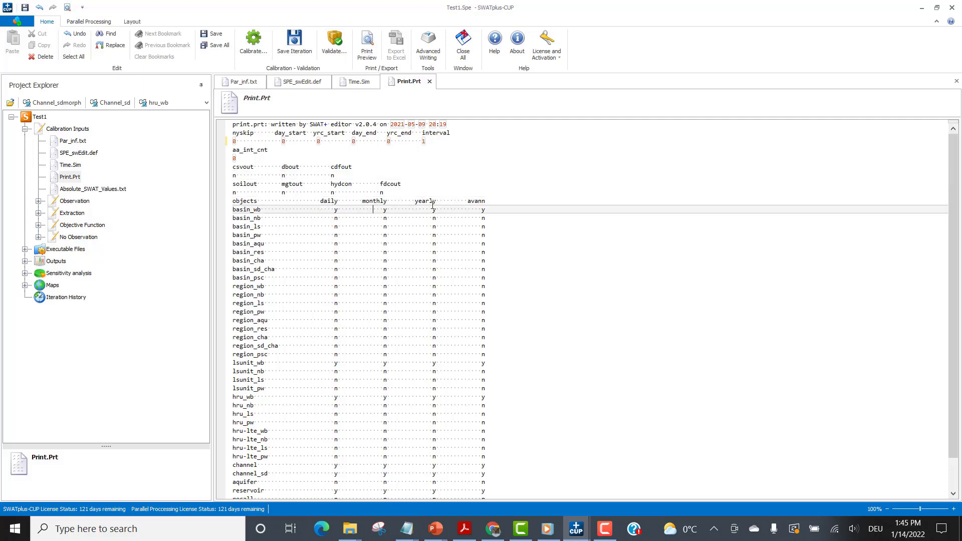
left_click(471, 201)
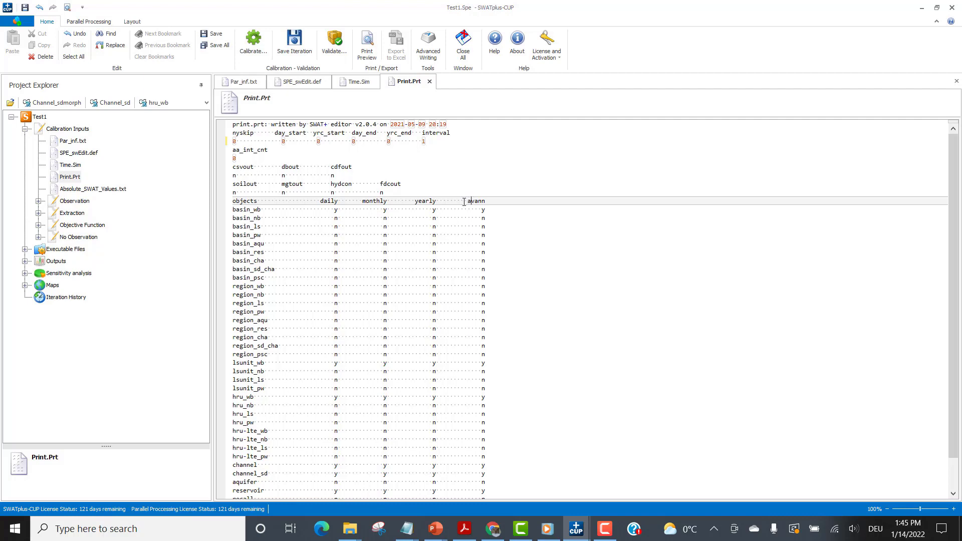
scroll(267, 223, "down", 2)
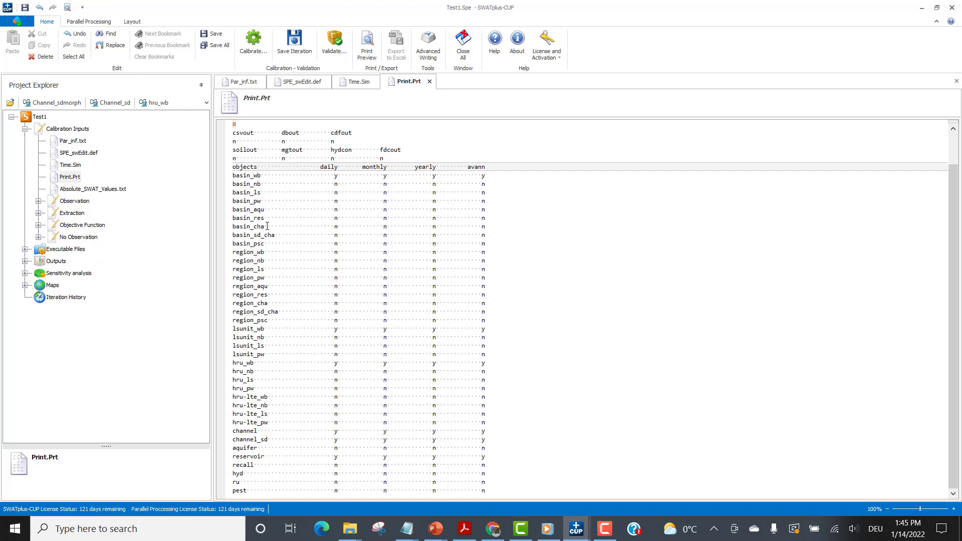
scroll(267, 226, "up", 1)
scroll(267, 226, "down", 1)
scroll(267, 226, "up", 2)
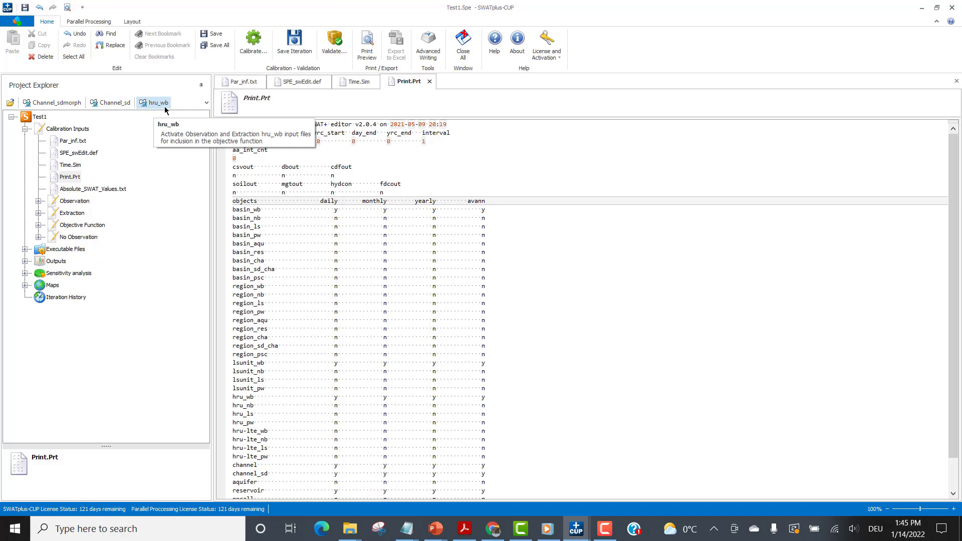
left_click(206, 103)
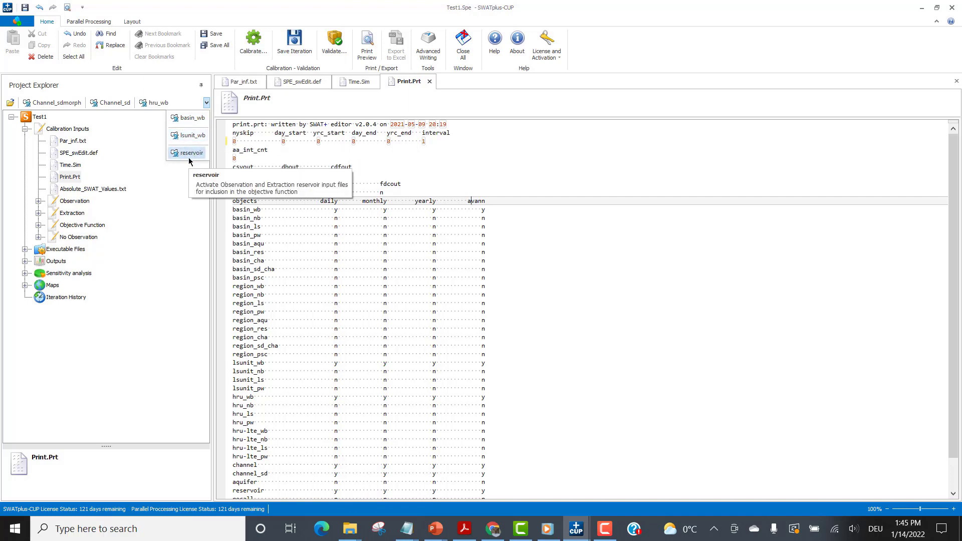
left_click(206, 102)
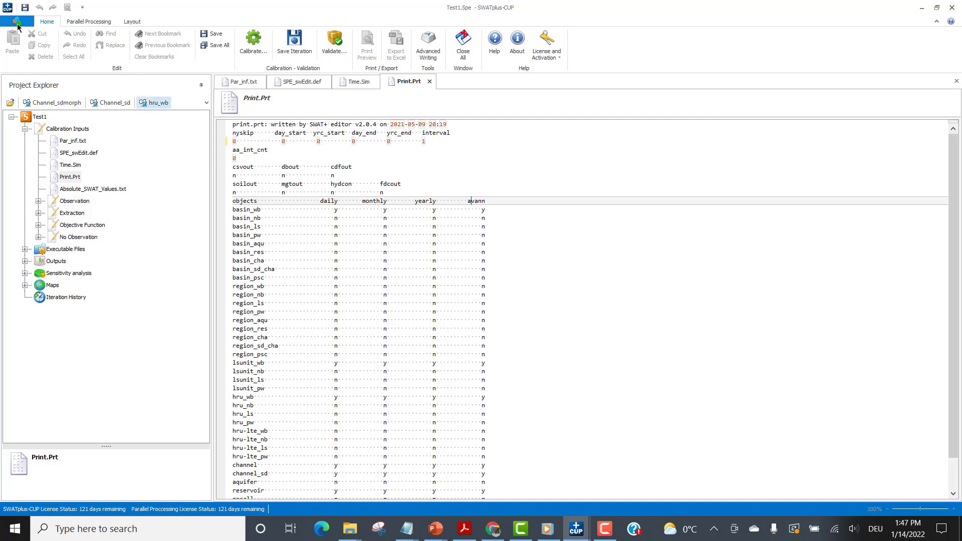
Open the project location in Windows Explorer and enter the Test1.Spe.SwatPlusCup folder.
left_click(17, 21)
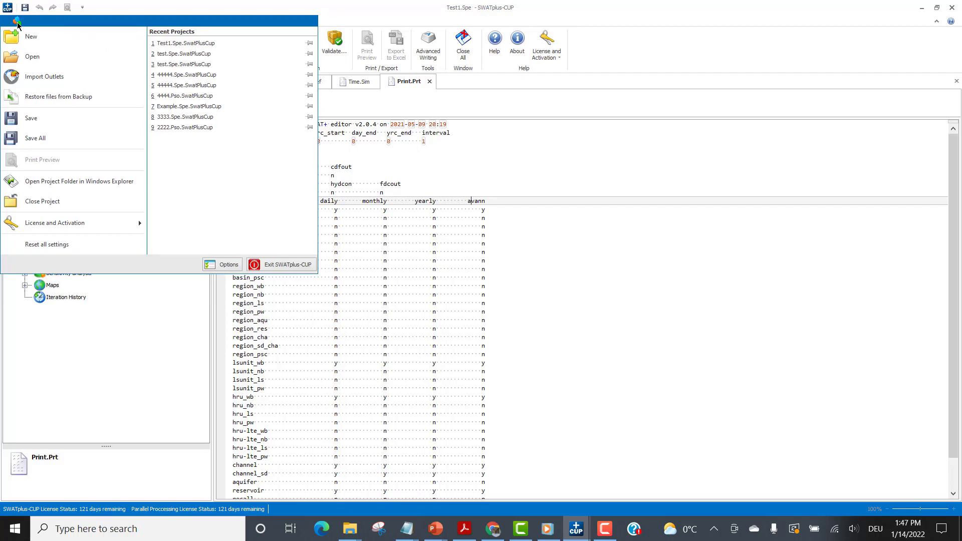
left_click(53, 183)
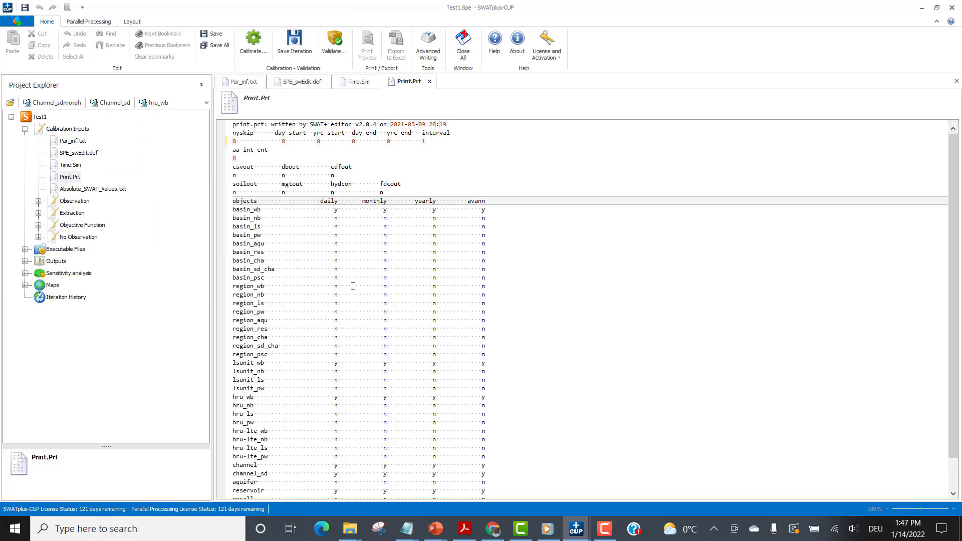
double_click(691, 182)
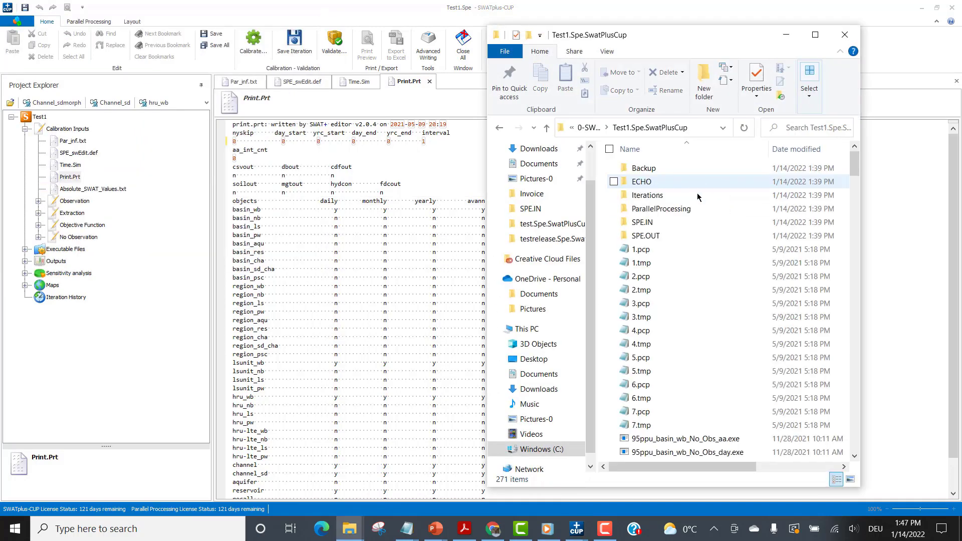
Find file.cio in the project folder, open it in Notepad and highlight its chg line with cal_parms.cal and calibration.cal.
key("4")
scroll(692, 242, "down", 4)
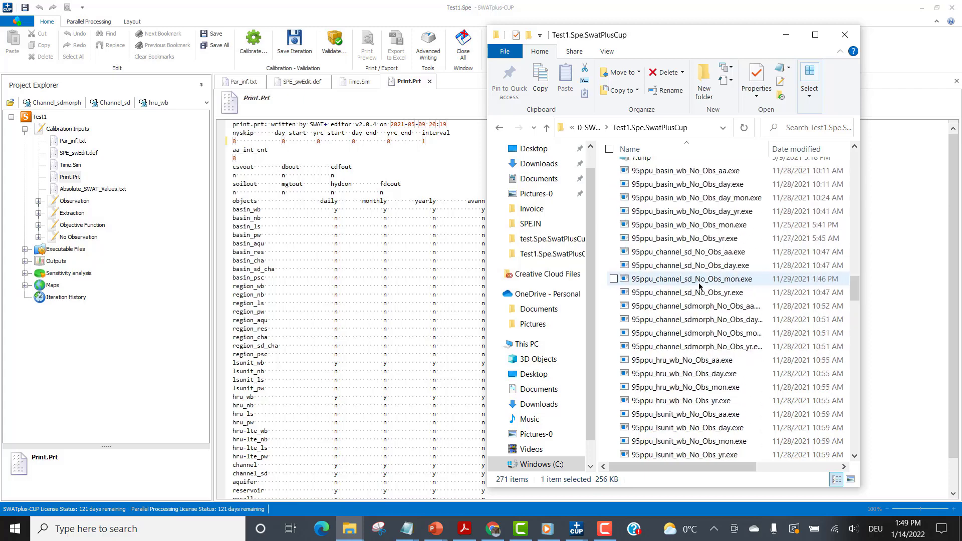
key("f")
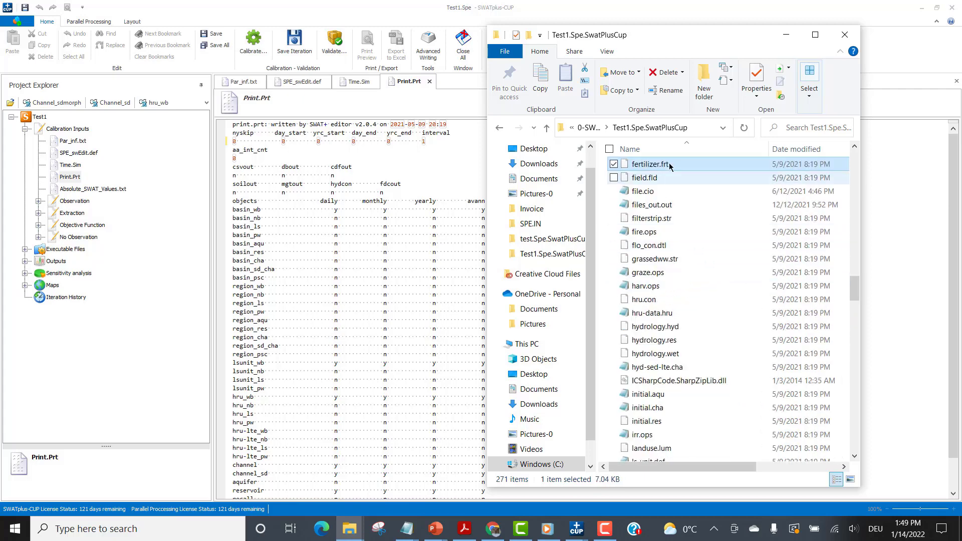
left_click(649, 191)
double_click(648, 190)
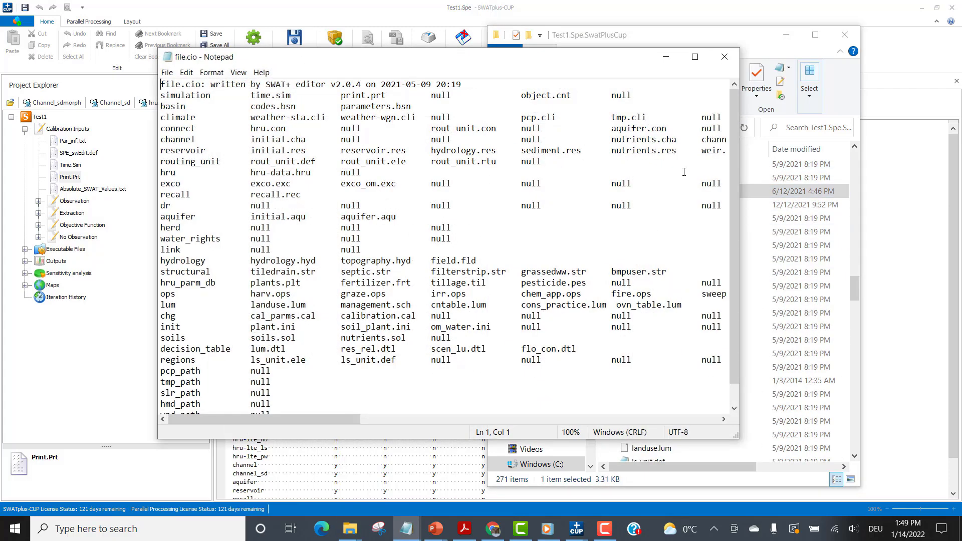
left_click_drag(734, 156, 735, 166)
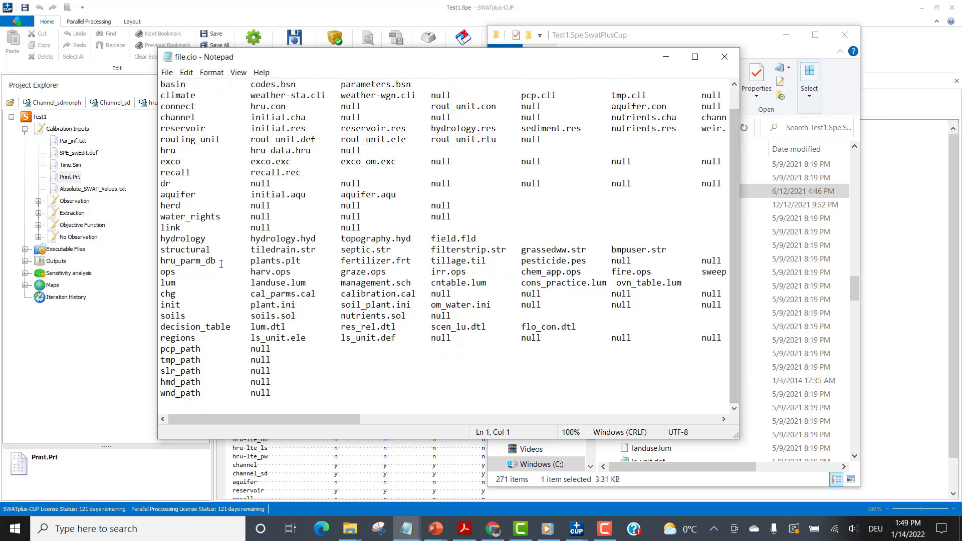
left_click_drag(161, 295, 615, 296)
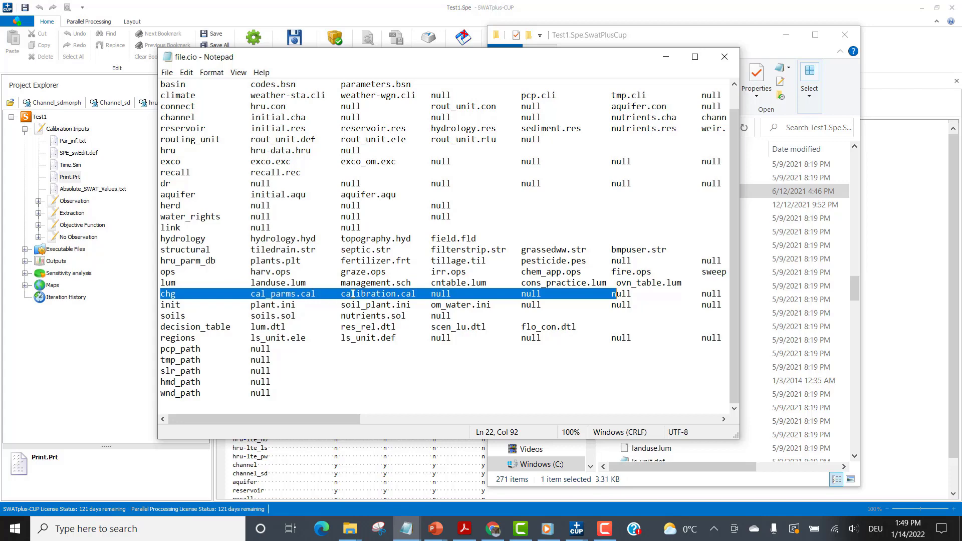
Return to SWATplus-CUP and try to open Absolute_SWAT_Values.txt from the Calibration Inputs.
left_click(701, 25)
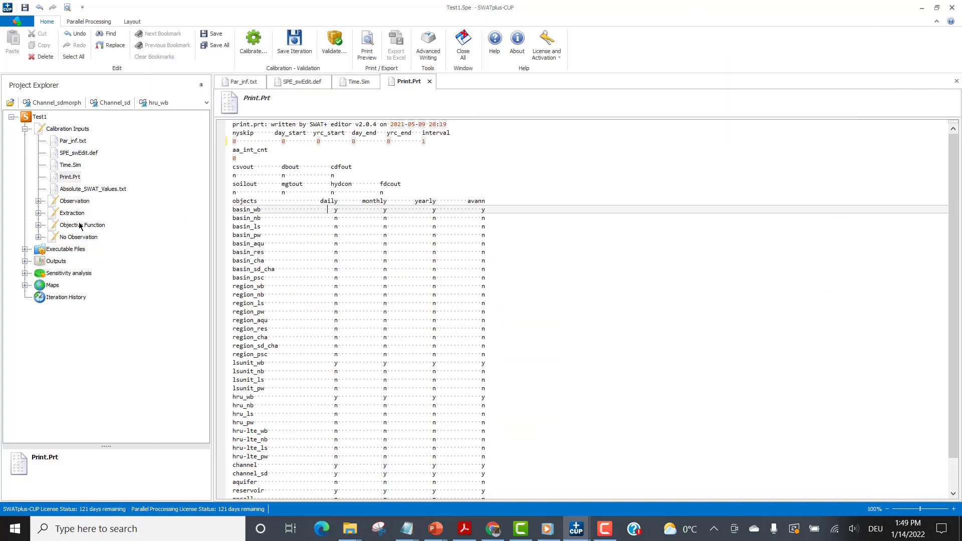
double_click(73, 189)
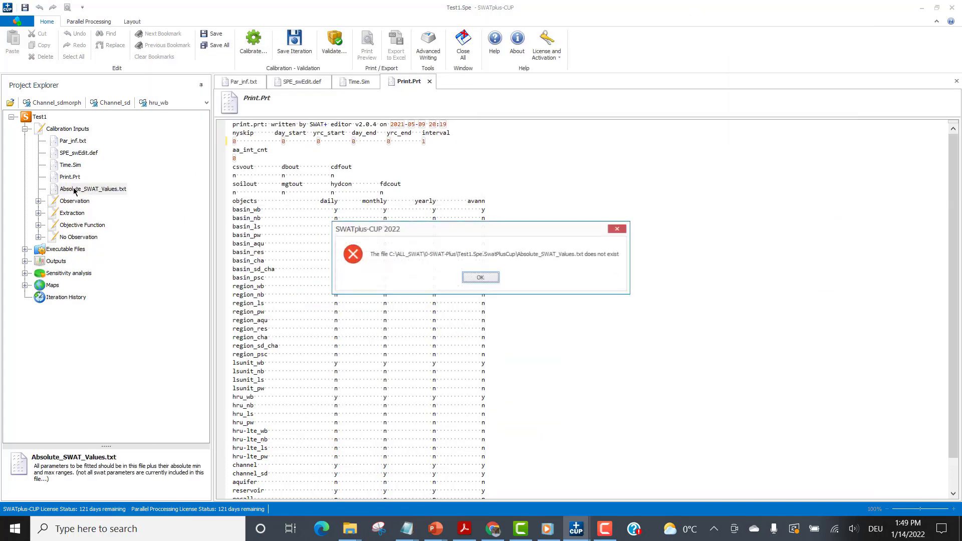
left_click(480, 277)
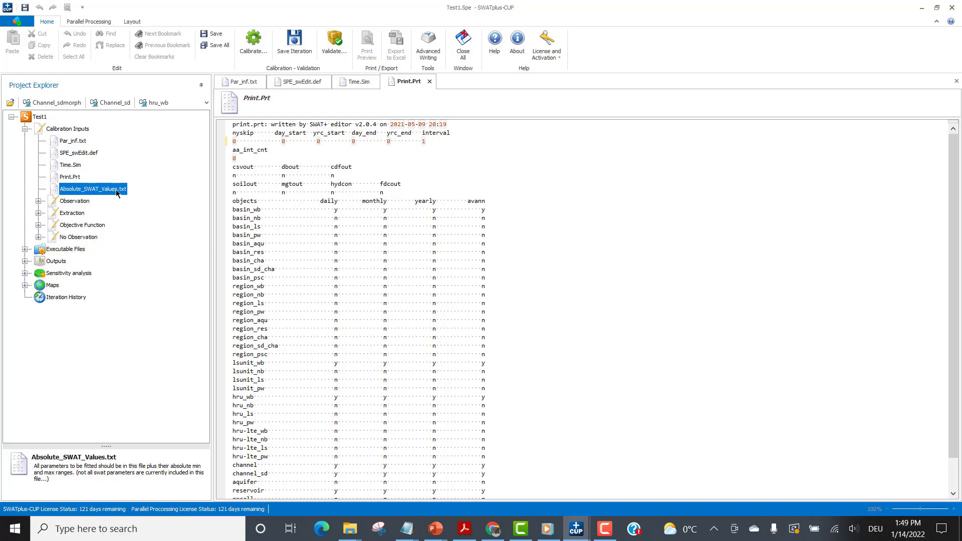
Reopen the project location in Windows Explorer and go into the Test1.Spe.SwatPlusCup folder to look for Absolute_SWAT_Values.txt.
left_click(17, 22)
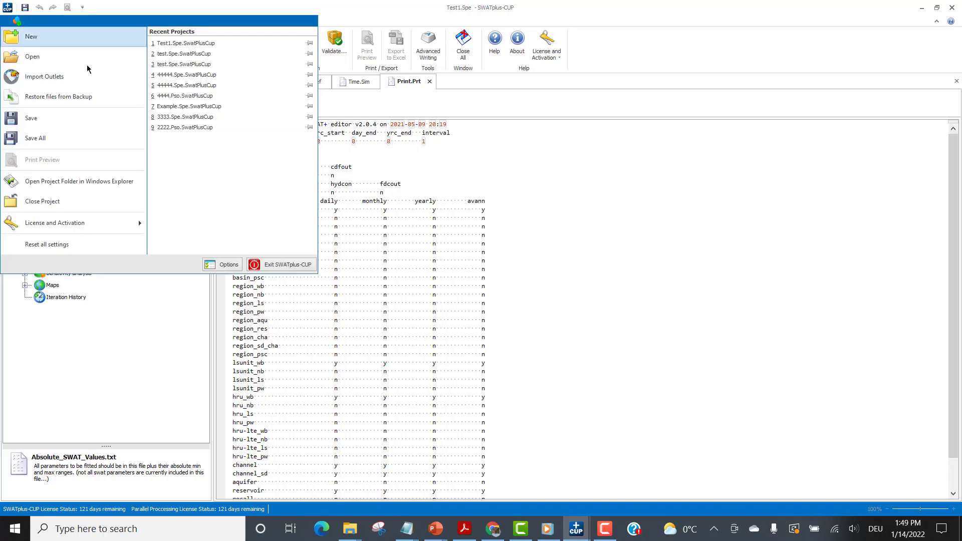
left_click(87, 180)
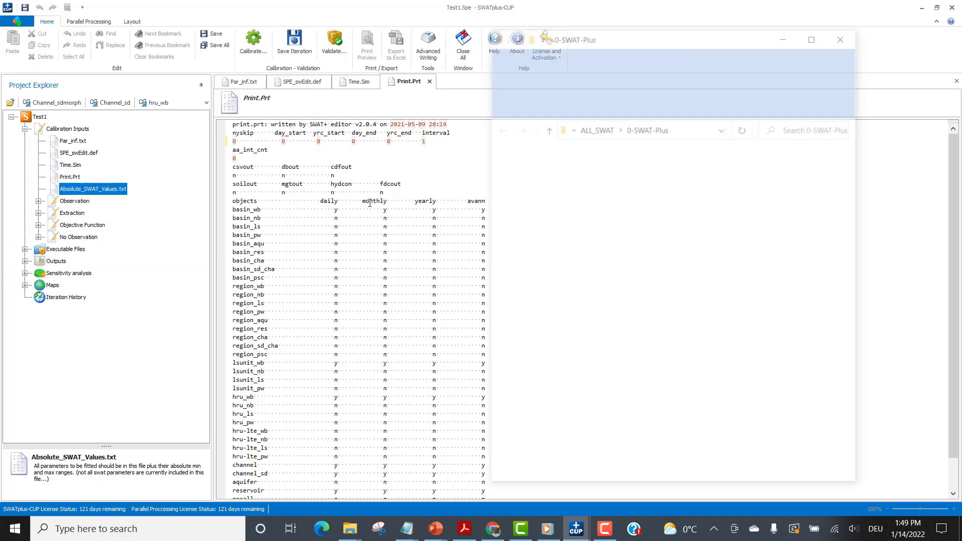
double_click(669, 187)
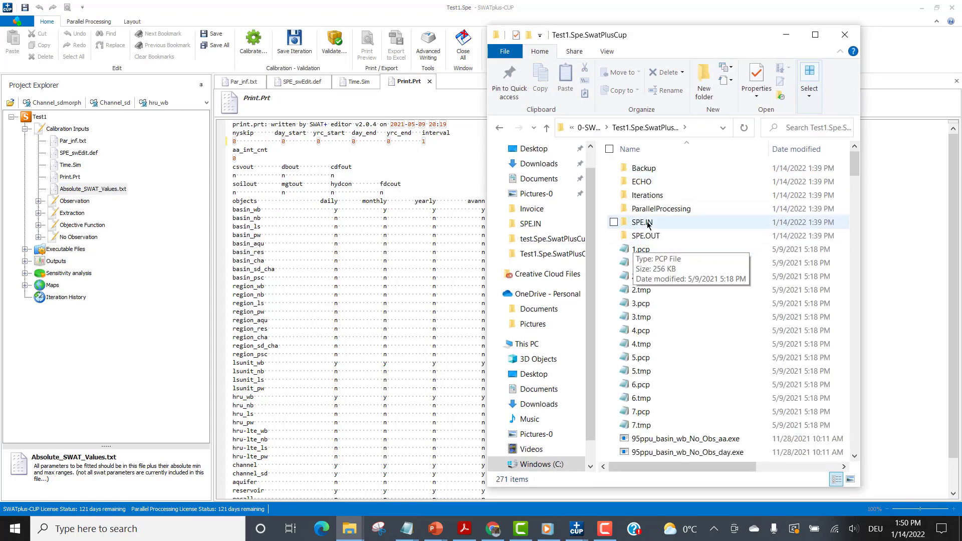
Find cal_parms.cal in the project folder, open it in Notepad to view the absolute parameter ranges, and close it.
left_click(641, 277)
key("c")
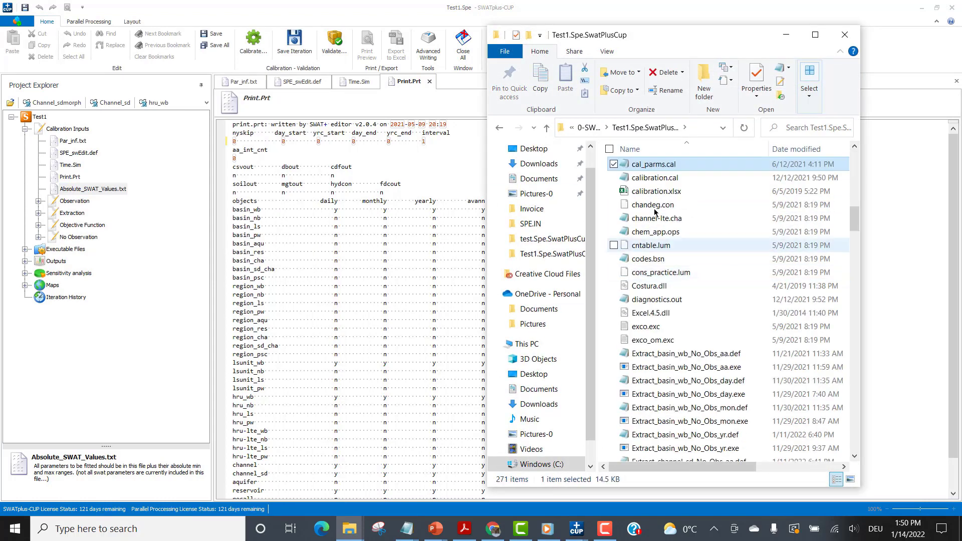
double_click(644, 163)
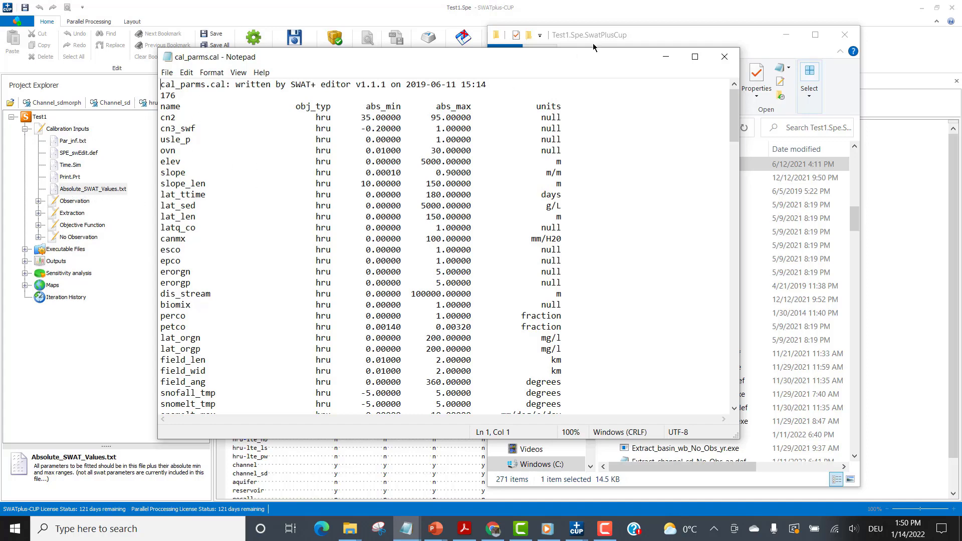
left_click(725, 56)
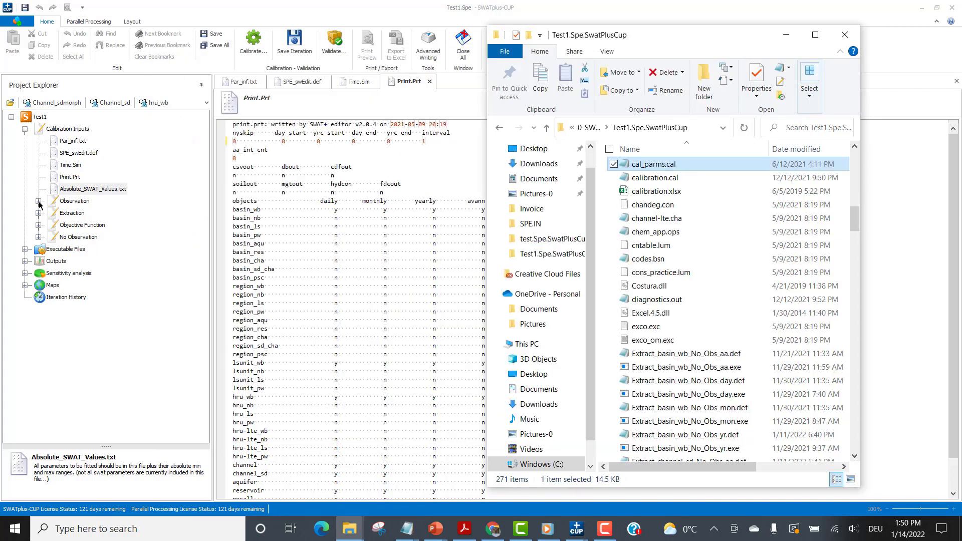
In SWATplus-CUP, expand the Observation group to view its files and expand the Objective Function group.
left_click(39, 201)
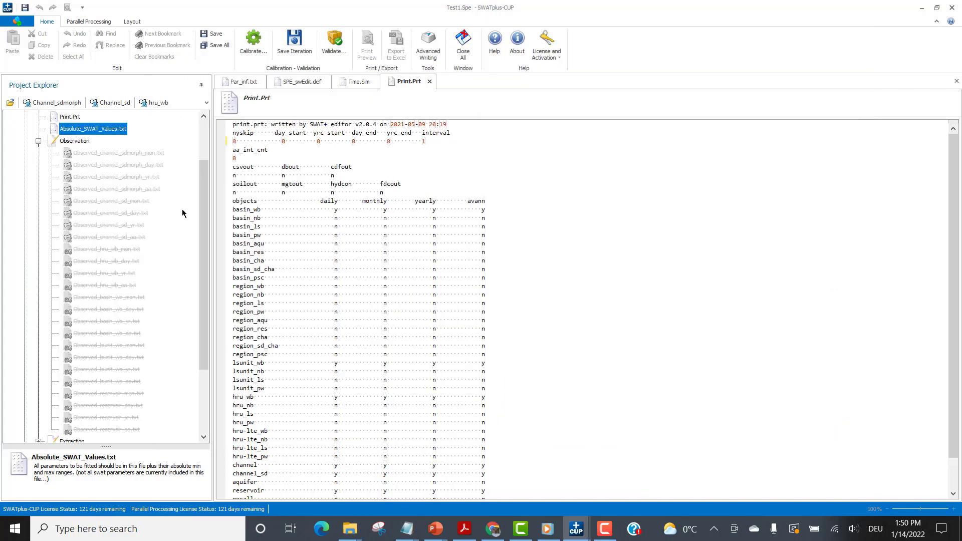
scroll(204, 248, "down", 2)
left_click_drag(219, 267, 216, 334)
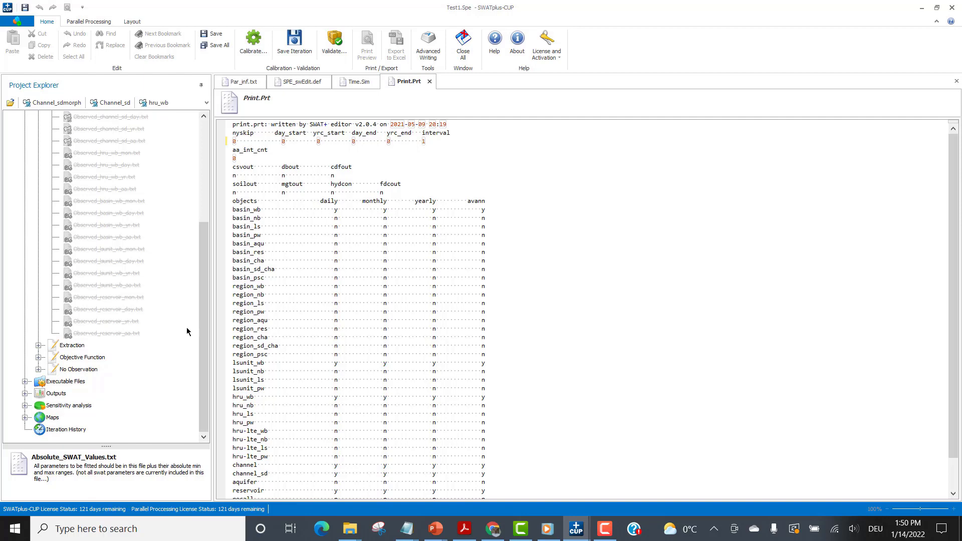
left_click(38, 357)
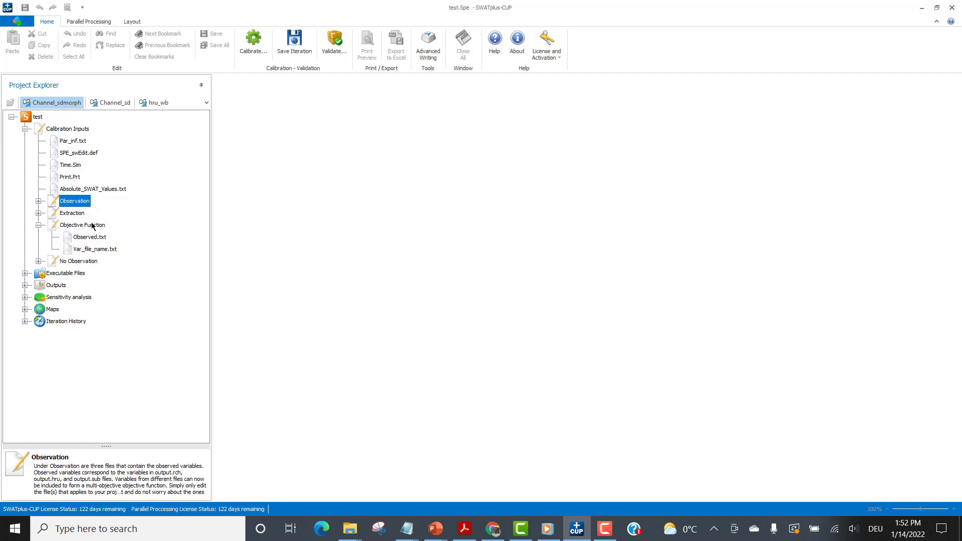
Open Observed.txt from the Objective Function group and highlight the variable names aa_FLOW_OUT_3 and d_Flow_OUT_3.
left_click(76, 239)
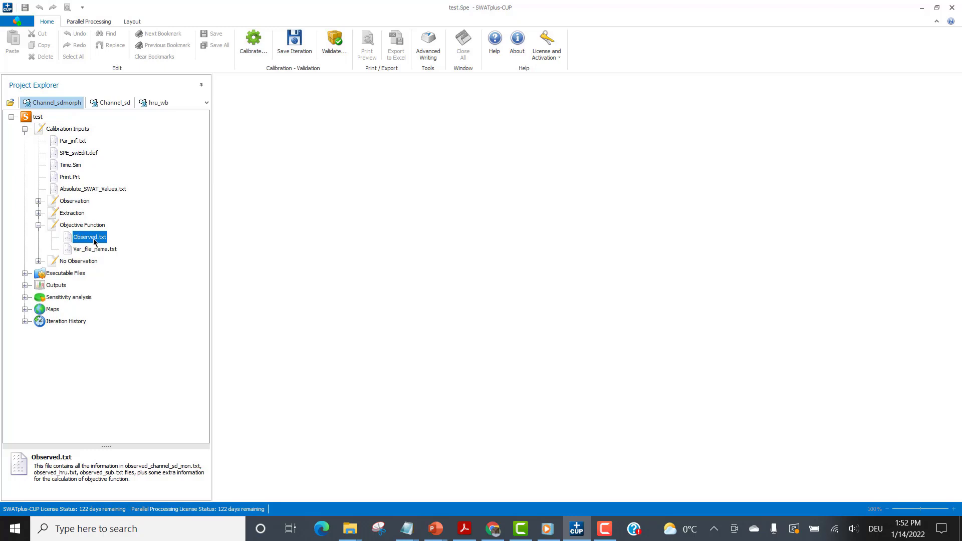
double_click(93, 242)
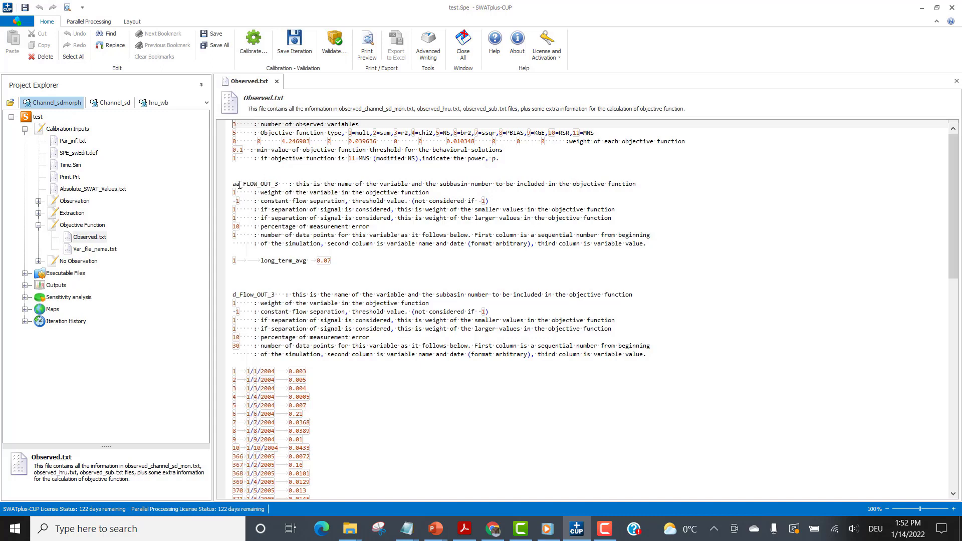
left_click_drag(282, 183, 230, 184)
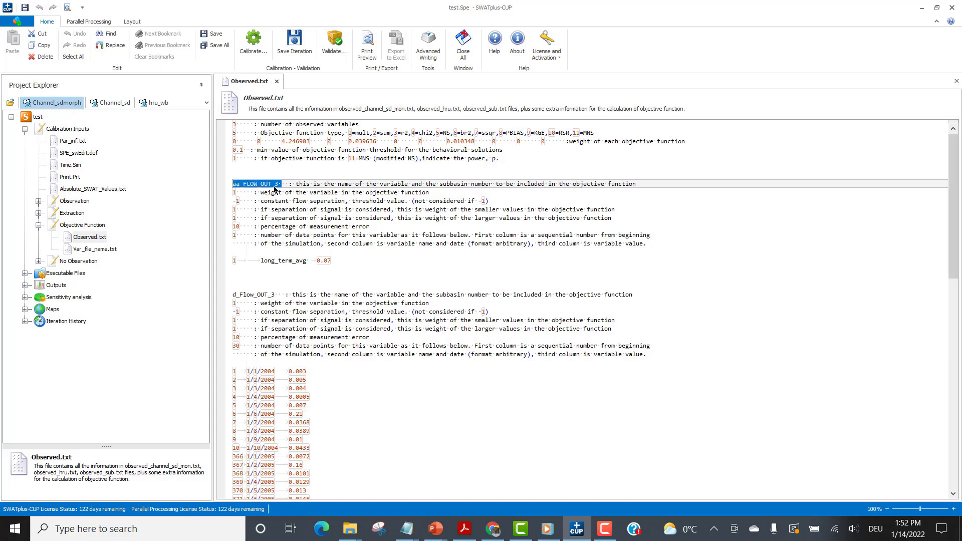
scroll(275, 189, "down", 2)
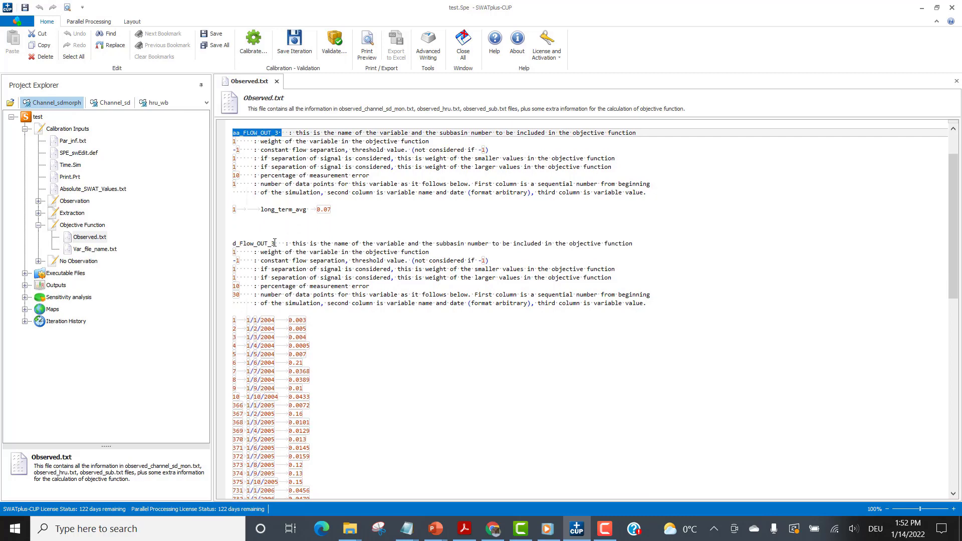
left_click_drag(275, 243, 230, 246)
Examine the daily d_Flow_OUT_3 and monthly m_Flow_OUT_3 data blocks in Observed.txt and return to the file's beginning.
scroll(322, 309, "down", 5)
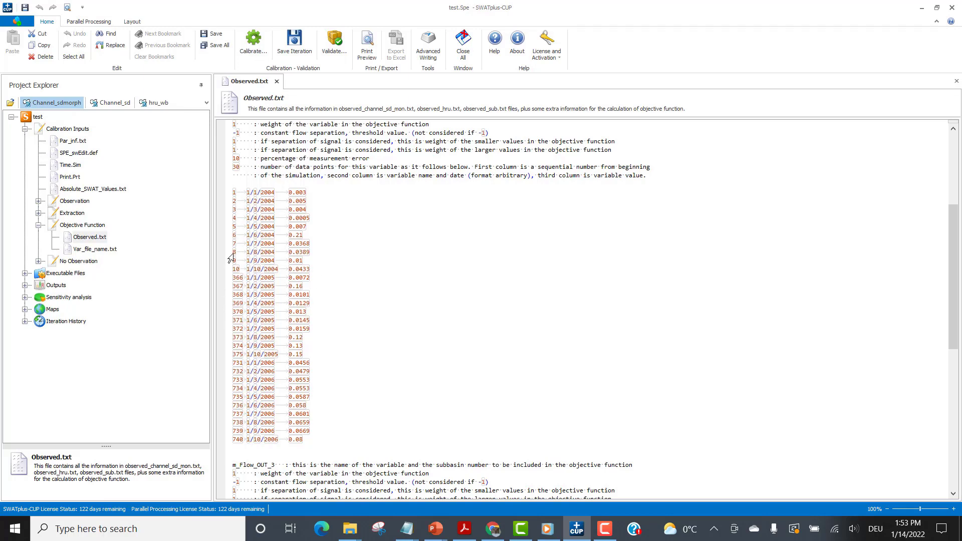
scroll(321, 278, "down", 12)
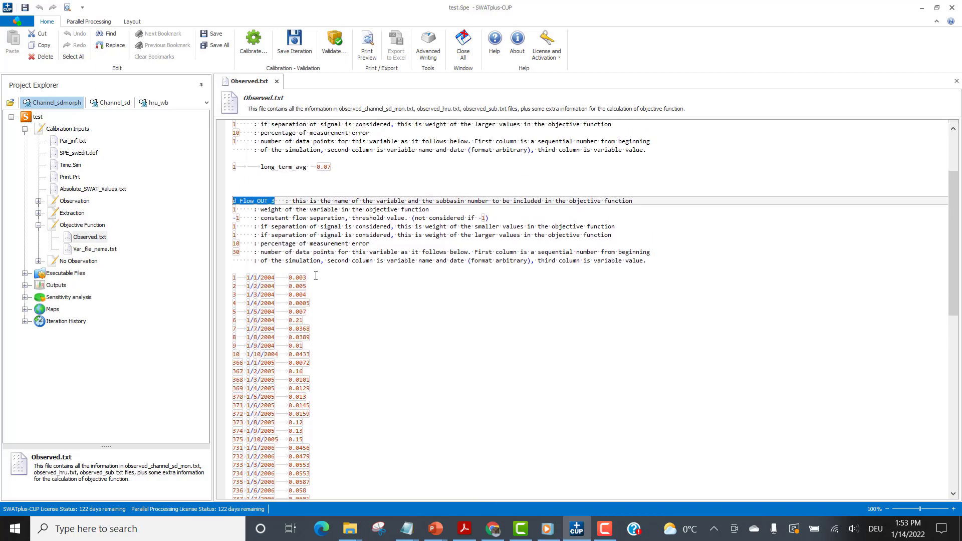
scroll(338, 291, "down", 12)
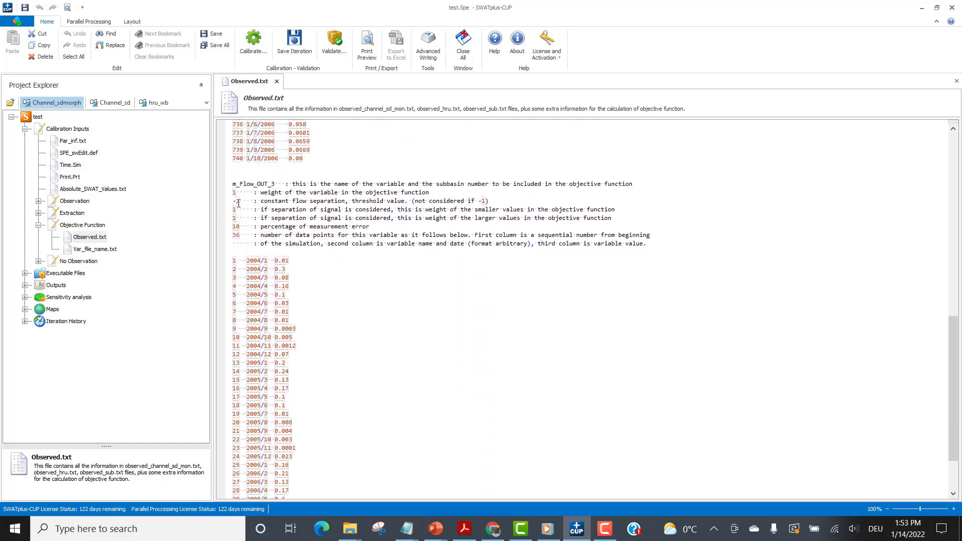
scroll(257, 285, "down", 2)
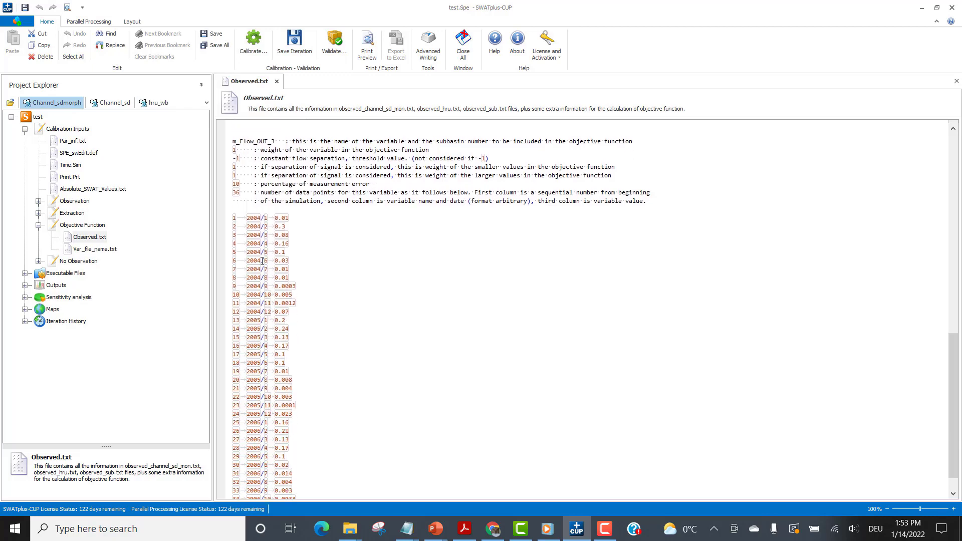
scroll(278, 332, "down", 1)
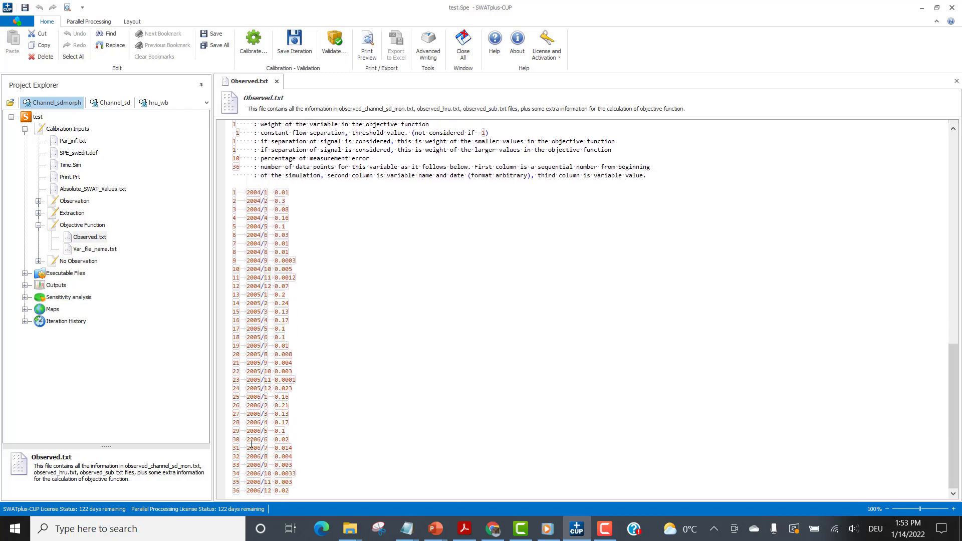
scroll(276, 398, "up", 6)
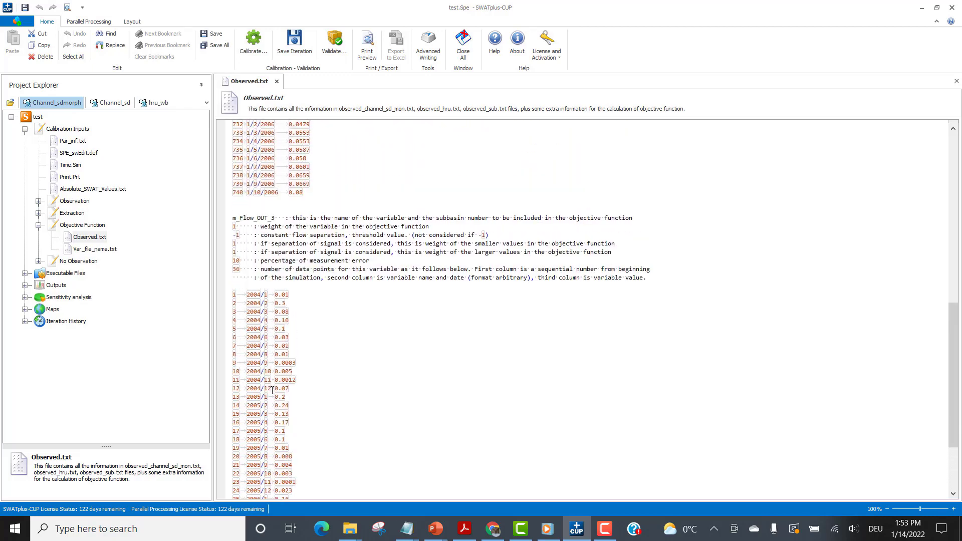
scroll(251, 391, "up", 13)
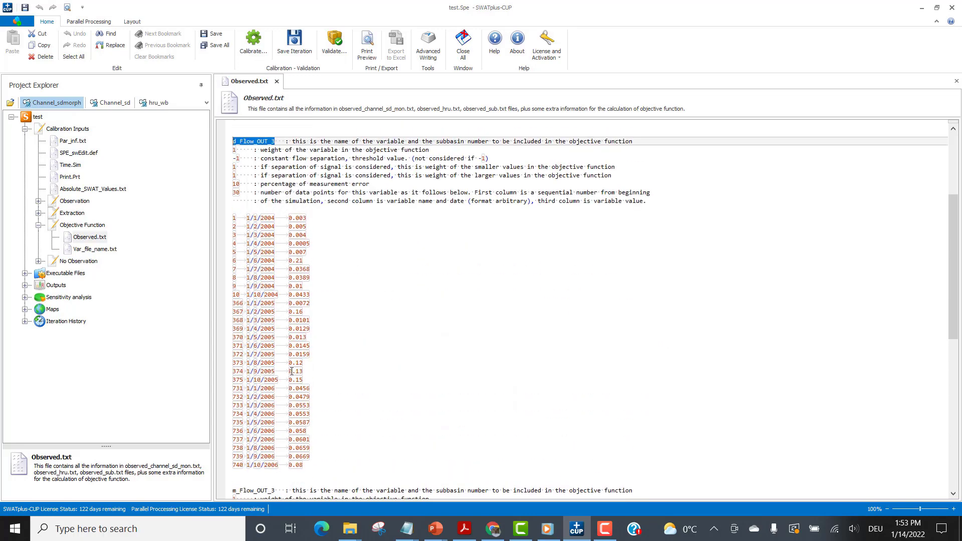
scroll(295, 369, "up", 2)
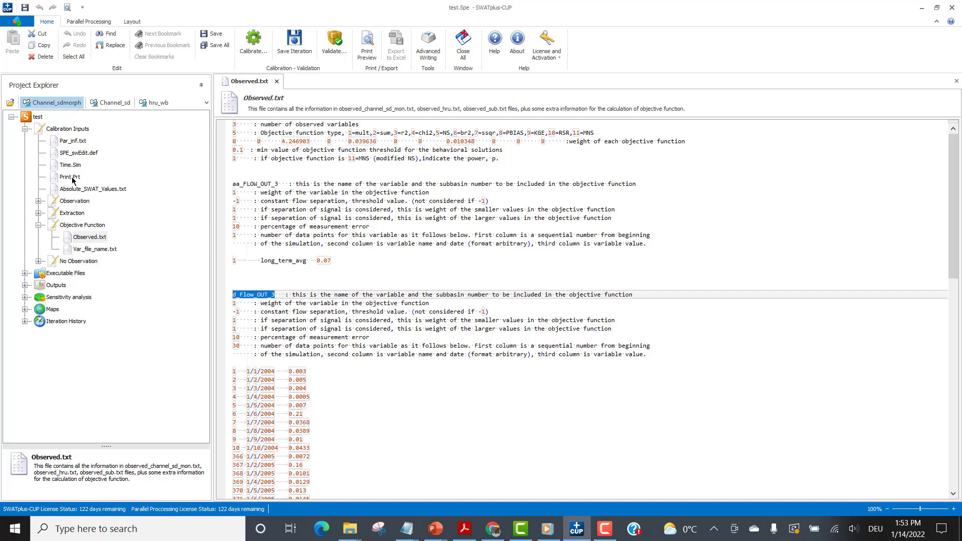
Expand the Observation group and open Observed_channel_sdmorph_mon.txt, Observed_channel_sdmorph_day.txt and Observed_channel_sdmorph_aa.txt.
left_click(39, 201)
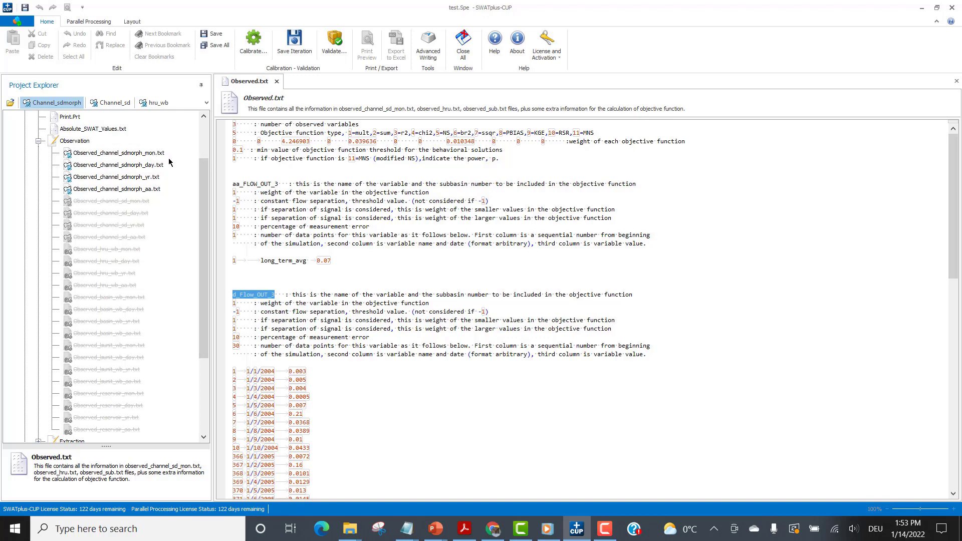
double_click(140, 156)
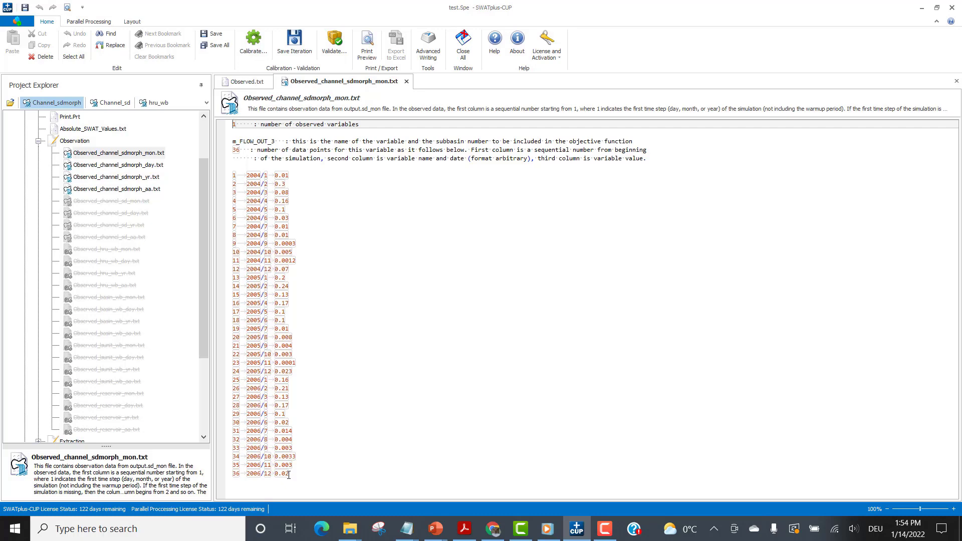
double_click(137, 169)
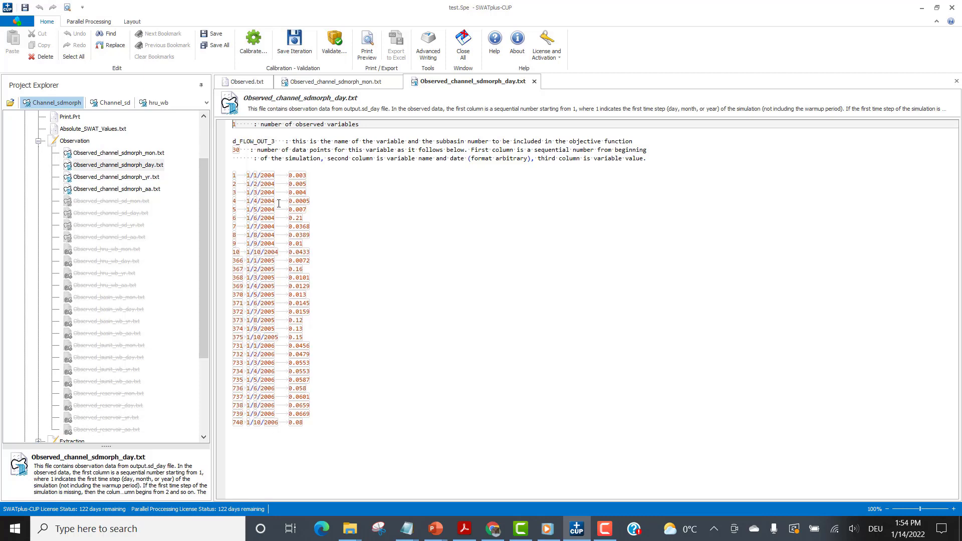
double_click(130, 190)
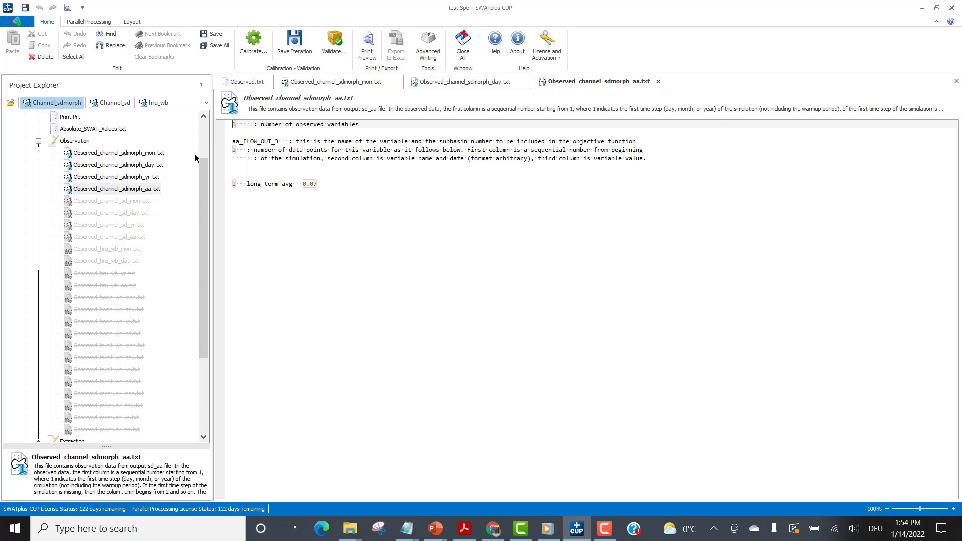
Activate the Channel_sd observation files, and deactivate both the Channel_sdmorph and Channel_sd files.
left_click_drag(203, 271, 212, 247)
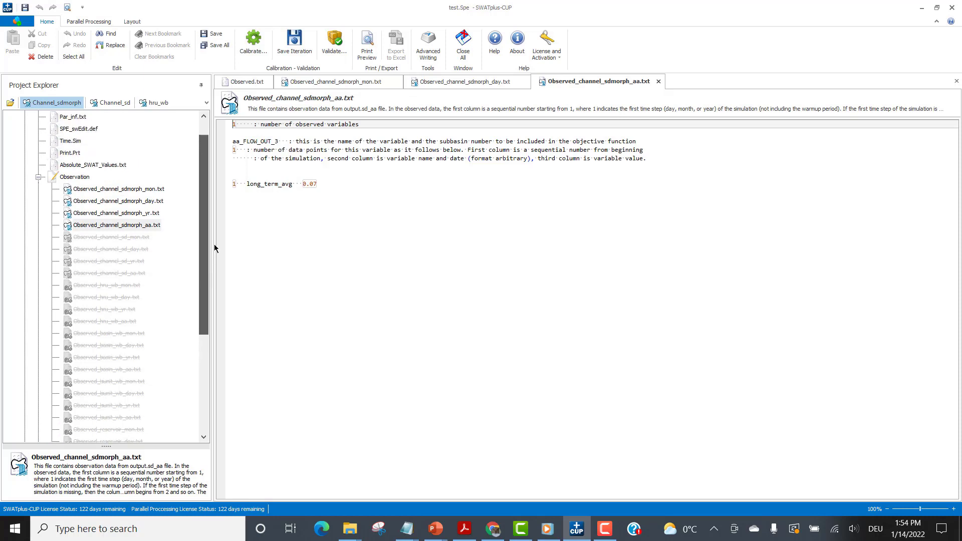
left_click(108, 103)
left_click(67, 105)
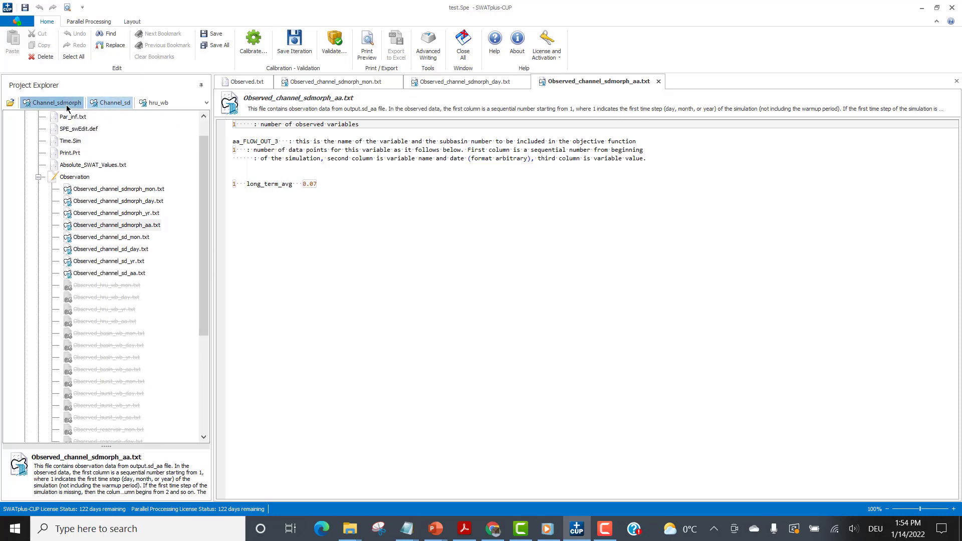
left_click(117, 104)
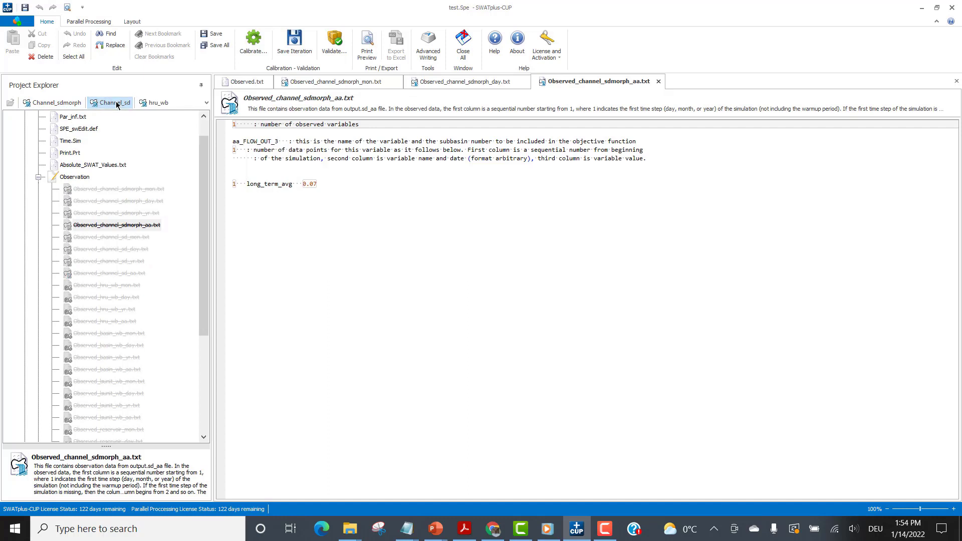
Expand the Extraction group and activate the Channel_sdmorph files.
left_click_drag(203, 167, 216, 270)
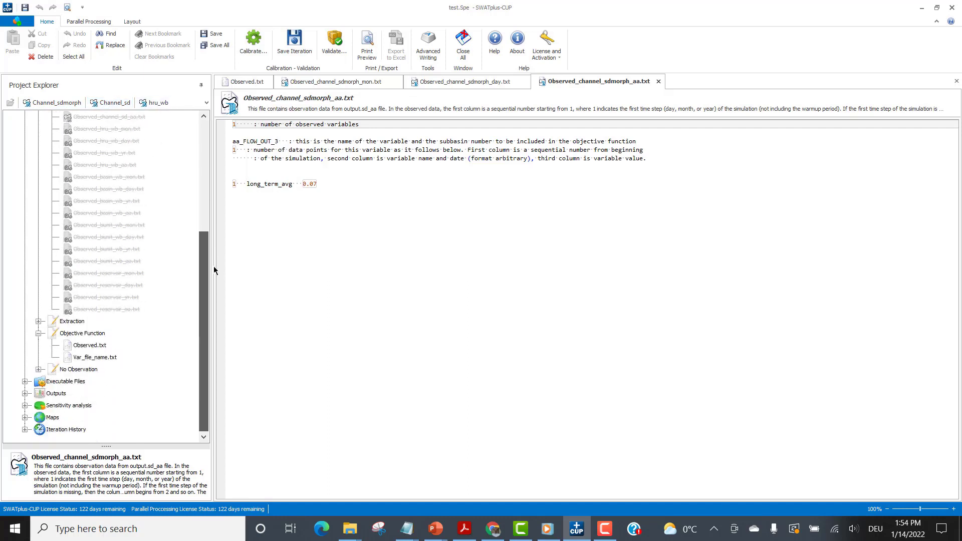
left_click(38, 321)
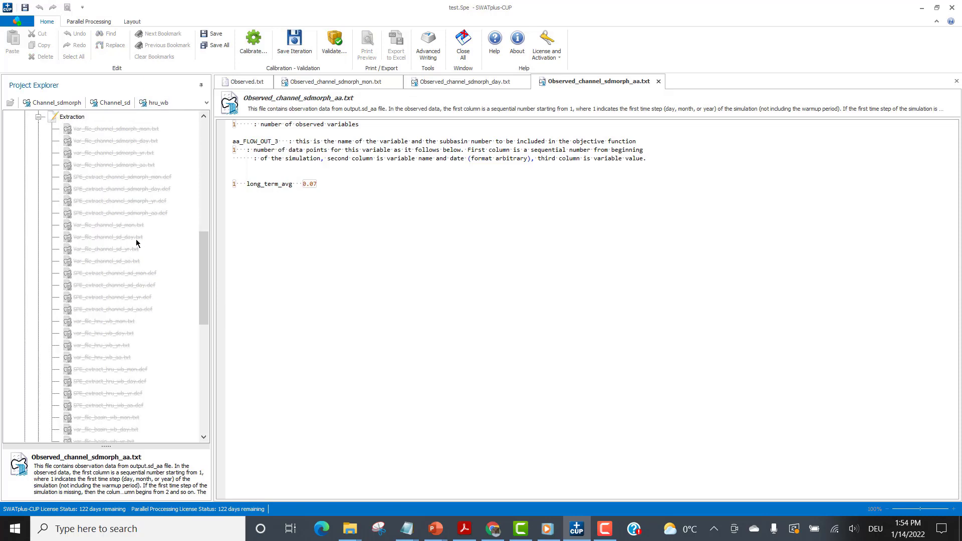
left_click(62, 102)
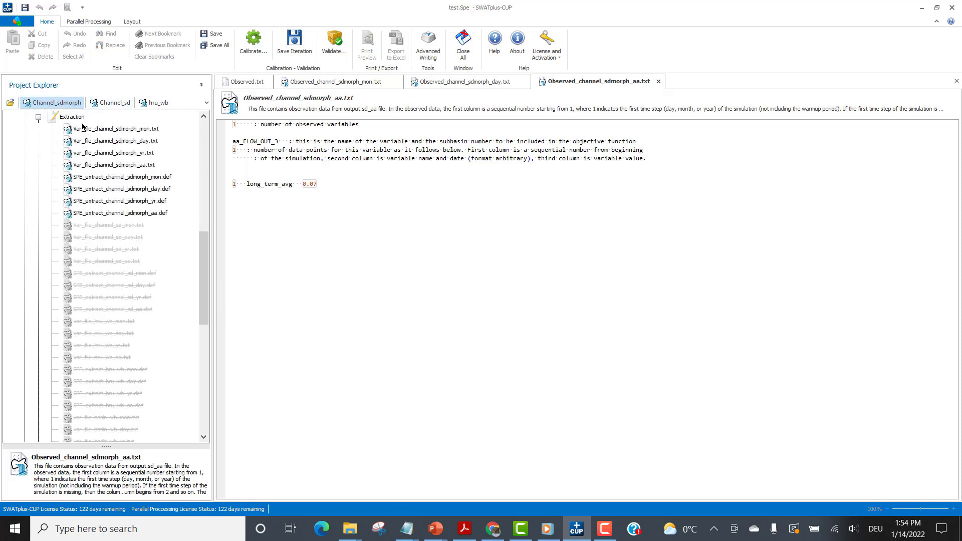
Open the monthly and daily Var_file_channel_sdmorph files from Extraction and highlight the m and d prefixes of their variable names.
double_click(125, 130)
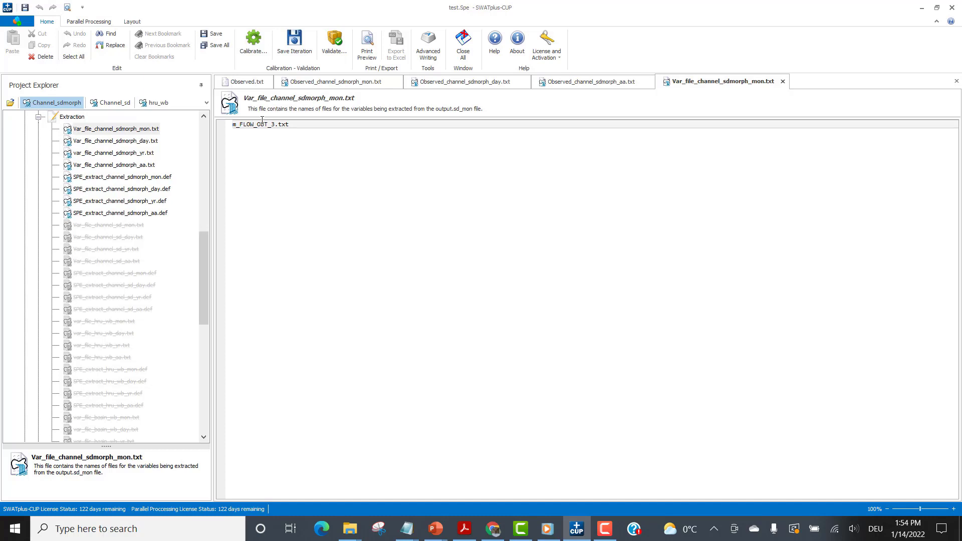
double_click(119, 141)
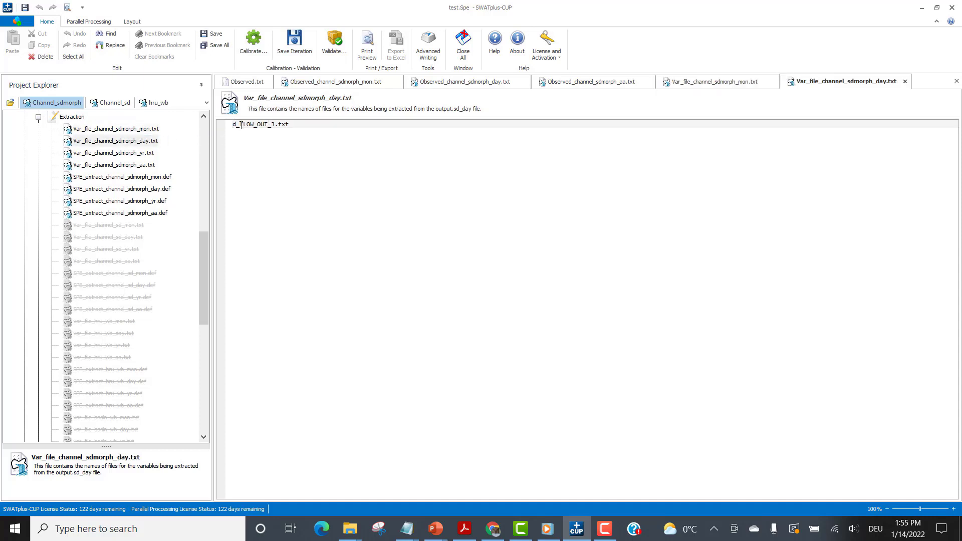
left_click_drag(236, 125, 223, 129)
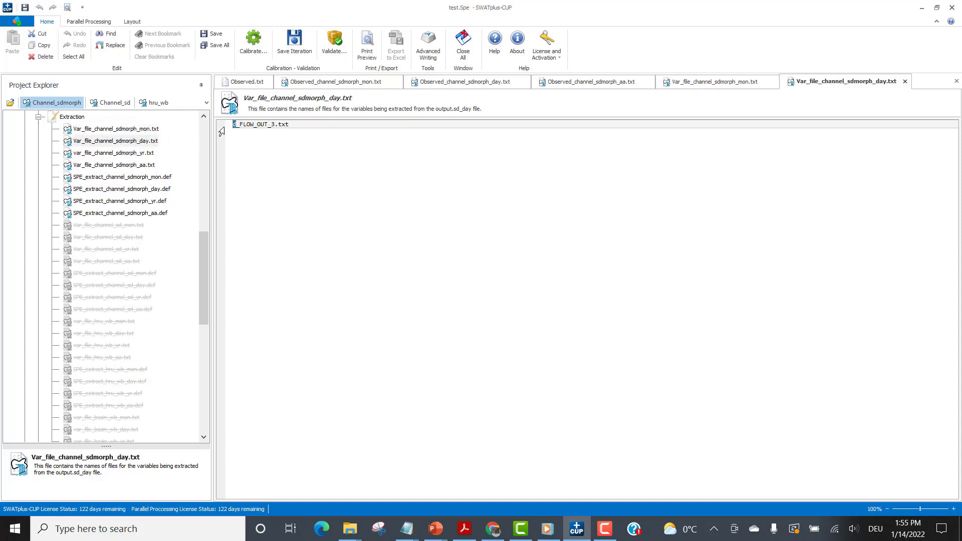
double_click(148, 130)
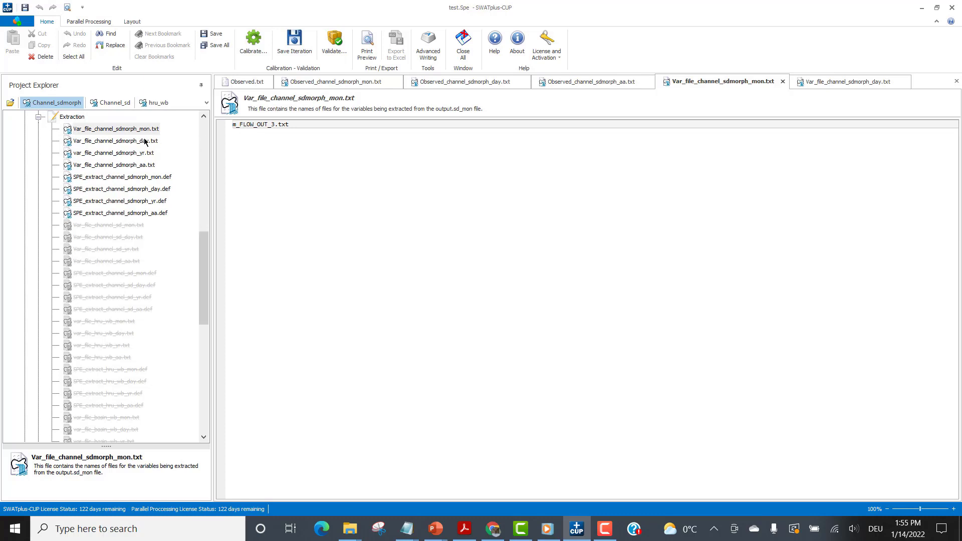
left_click_drag(237, 125, 232, 124)
left_click(113, 142)
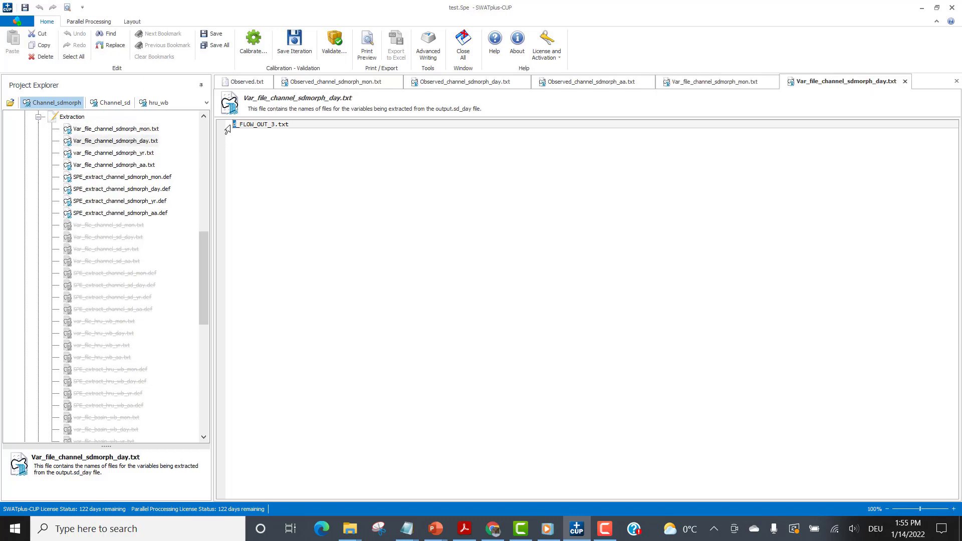
Open Var_file_channel_sdmorph_aa.txt, highlight FLOW_OUT_3 in its variable name, and open SPE_extract_channel_sdmorph_mon.def.
left_click(140, 165)
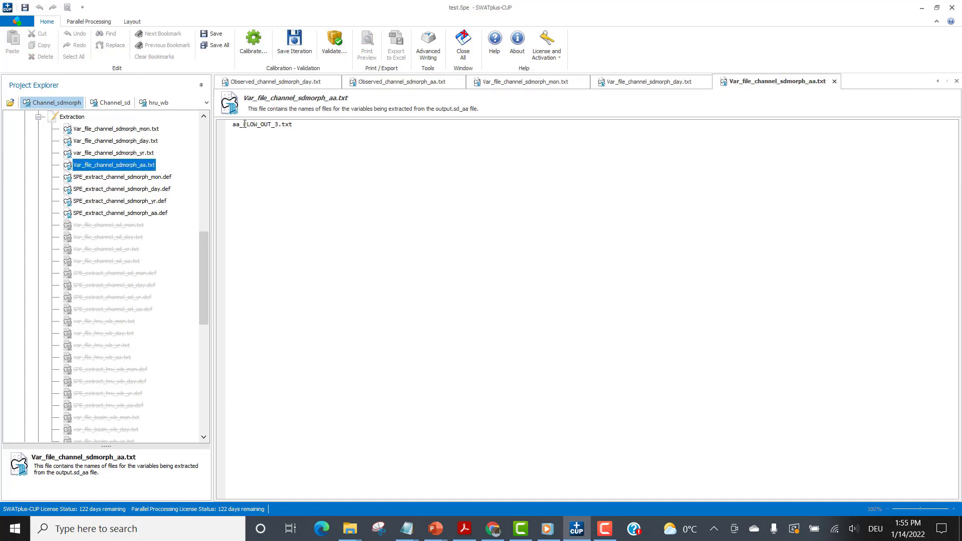
left_click_drag(244, 124, 278, 124)
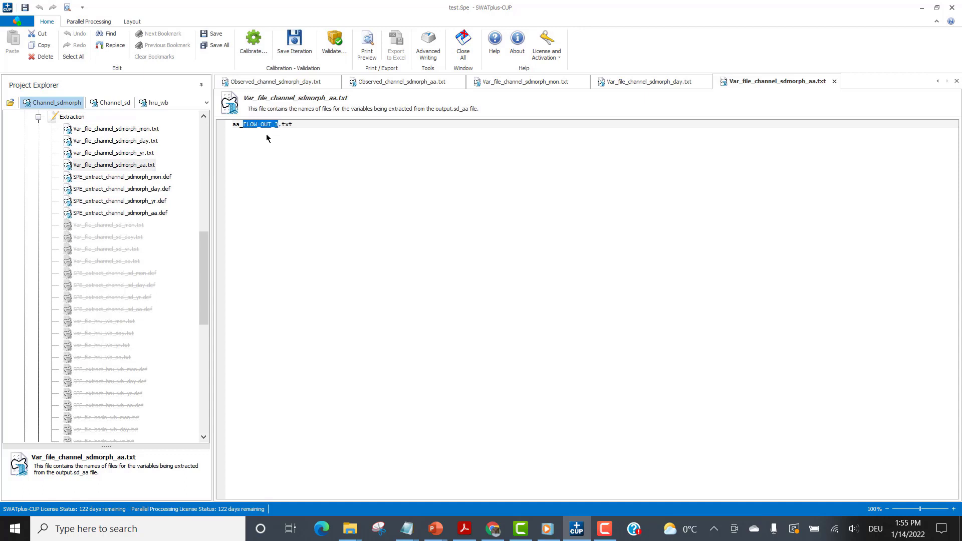
double_click(145, 179)
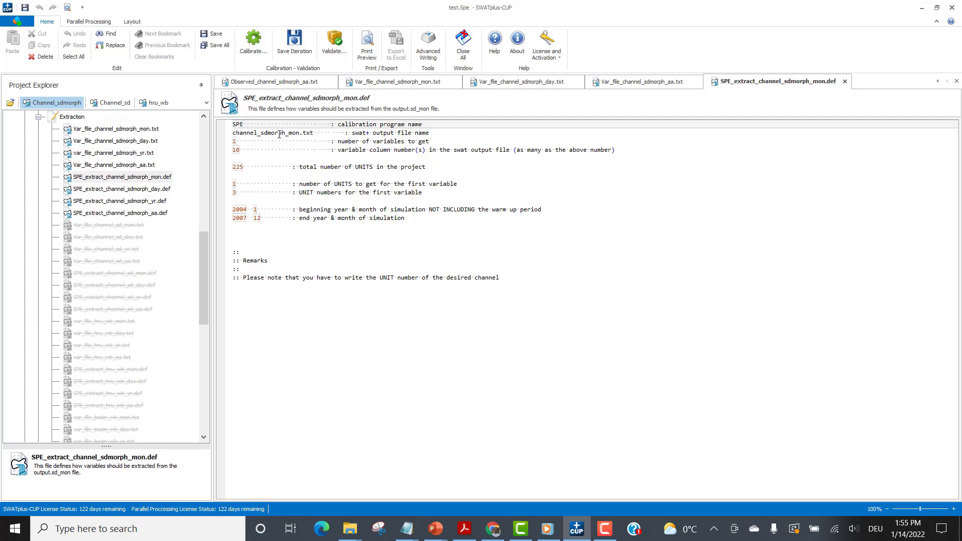
Examine the output file name, variable count, column number and total units in SPE_extract_channel_sdmorph_mon.def, highlighting the word UNITS.
left_click(295, 131)
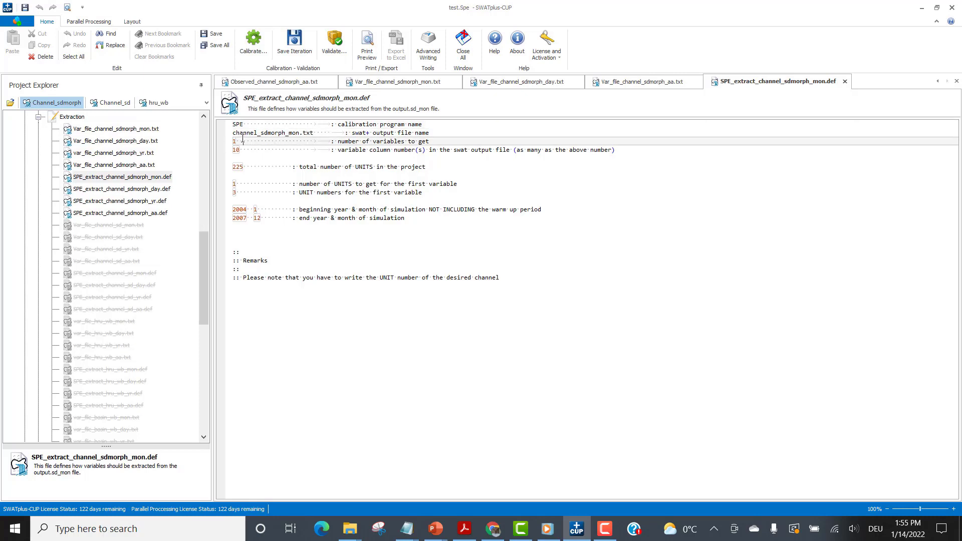
left_click(243, 148)
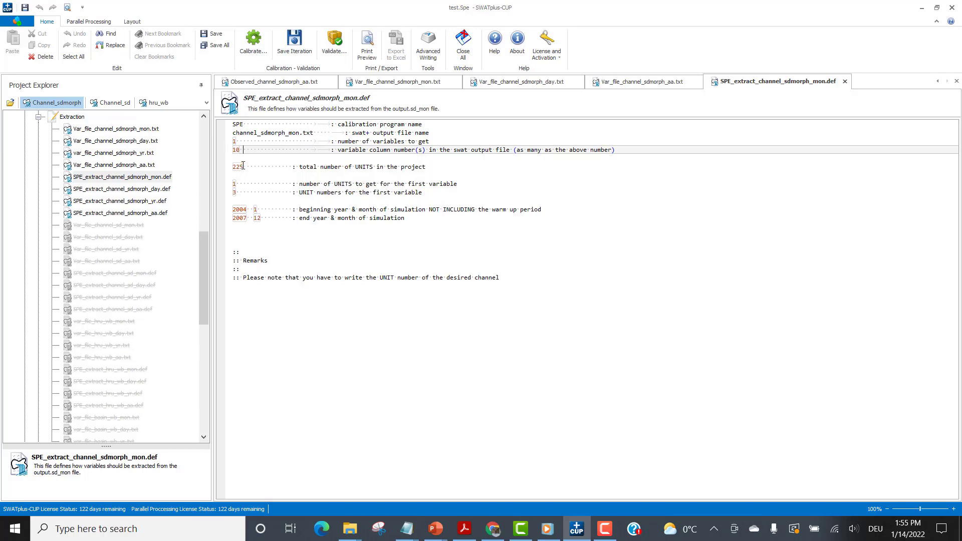
left_click(243, 167)
left_click_drag(376, 166, 355, 168)
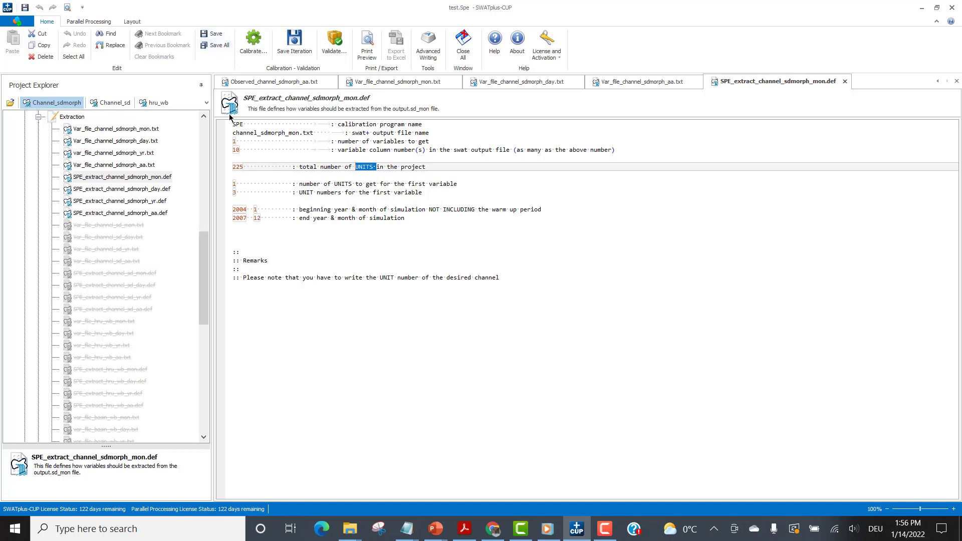
Open the project folder in Windows Explorer, go to the 22222.Spe.SwatPlusCup folder and open channel_sdmorph_aa.txt.
left_click(16, 24)
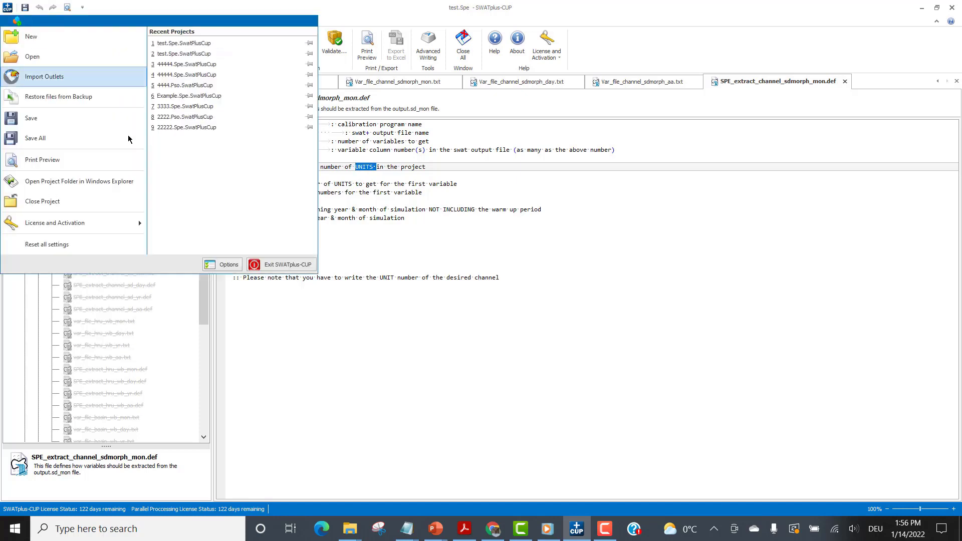
left_click(59, 183)
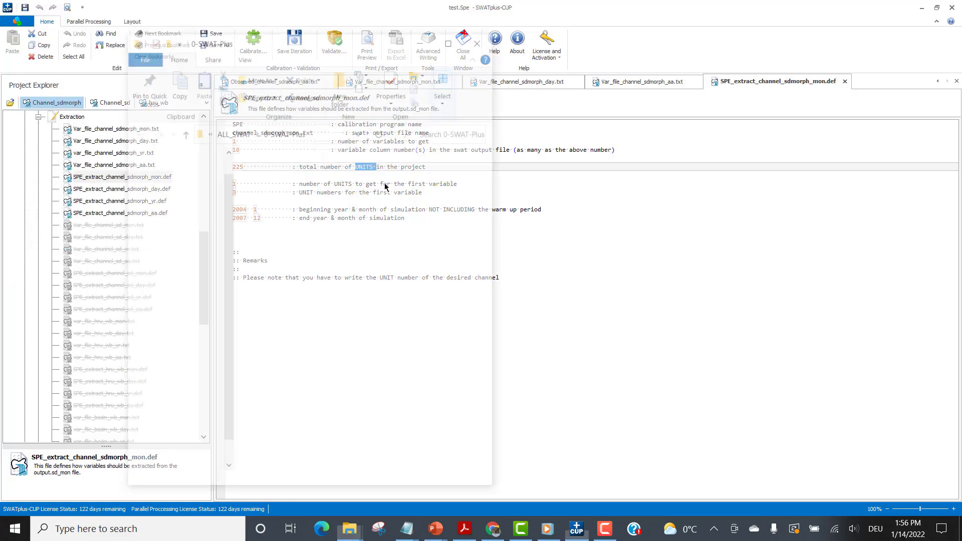
double_click(327, 172)
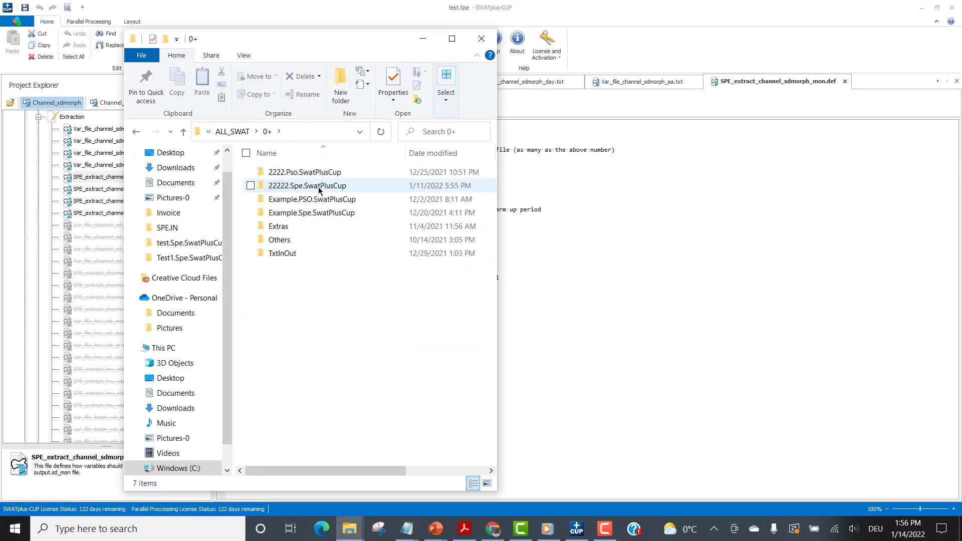
double_click(320, 186)
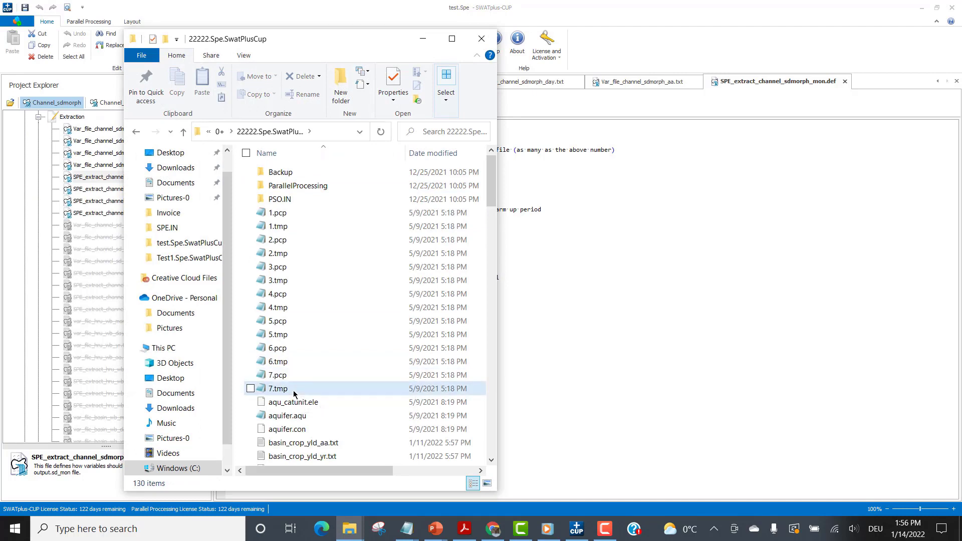
scroll(301, 371, "down", 9)
left_click(309, 168)
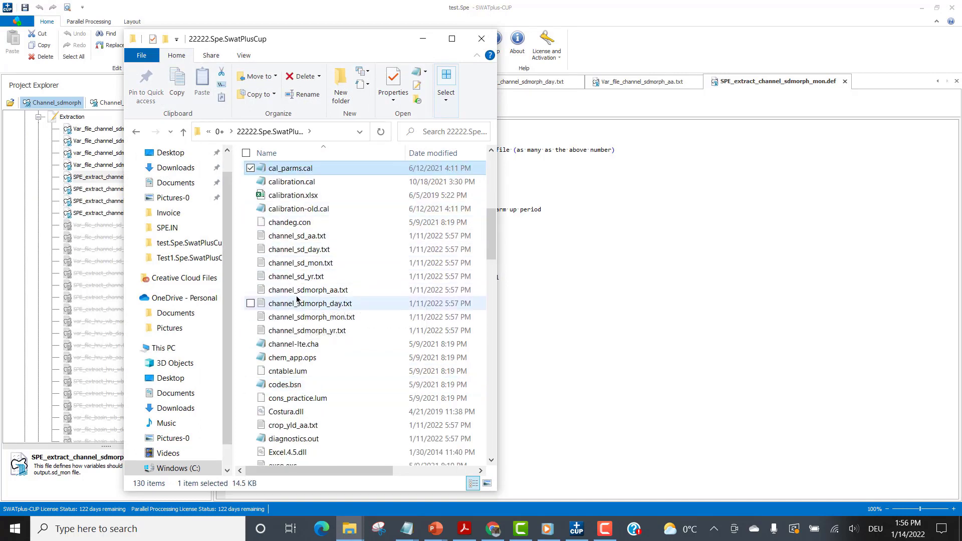
left_click(340, 295)
double_click(340, 295)
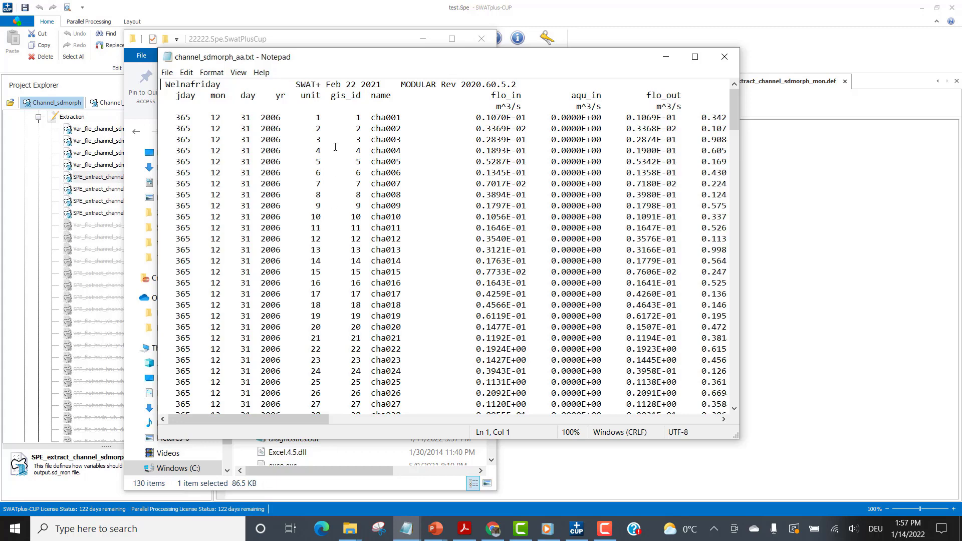
Look through the unit list in channel_sdmorph_aa.txt to its end and highlight the gis_id and name of unit 211.
scroll(736, 159, "down", 2)
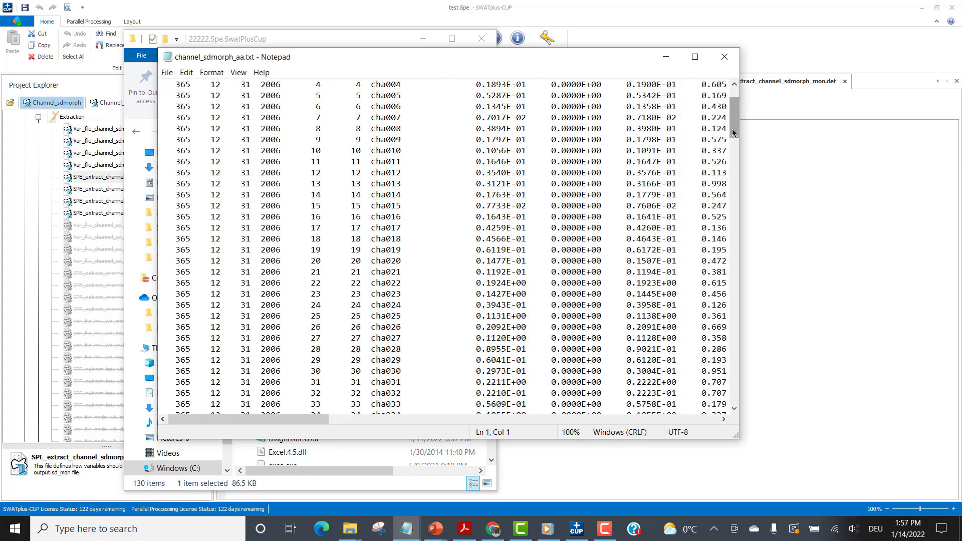
left_click_drag(733, 132, 725, 91)
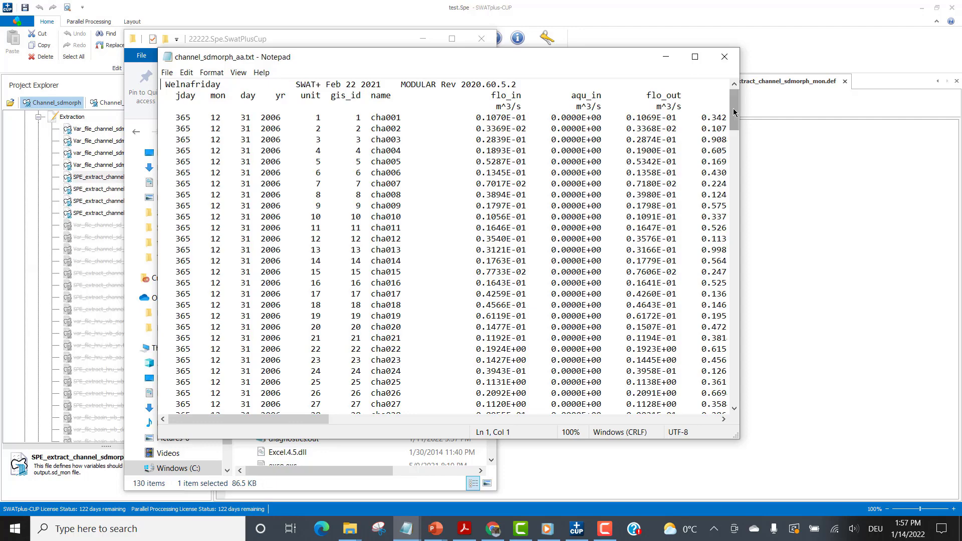
left_click_drag(734, 111, 732, 391)
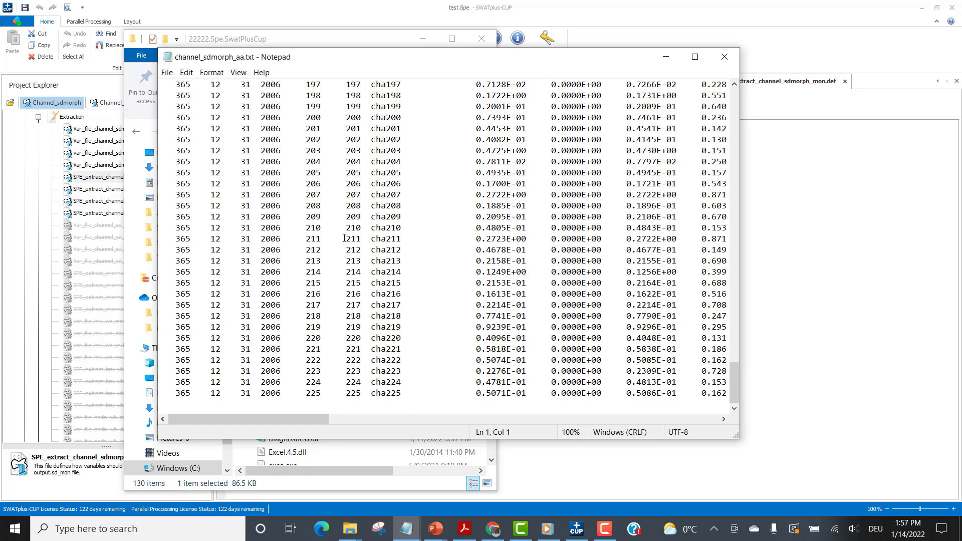
left_click_drag(344, 239, 404, 236)
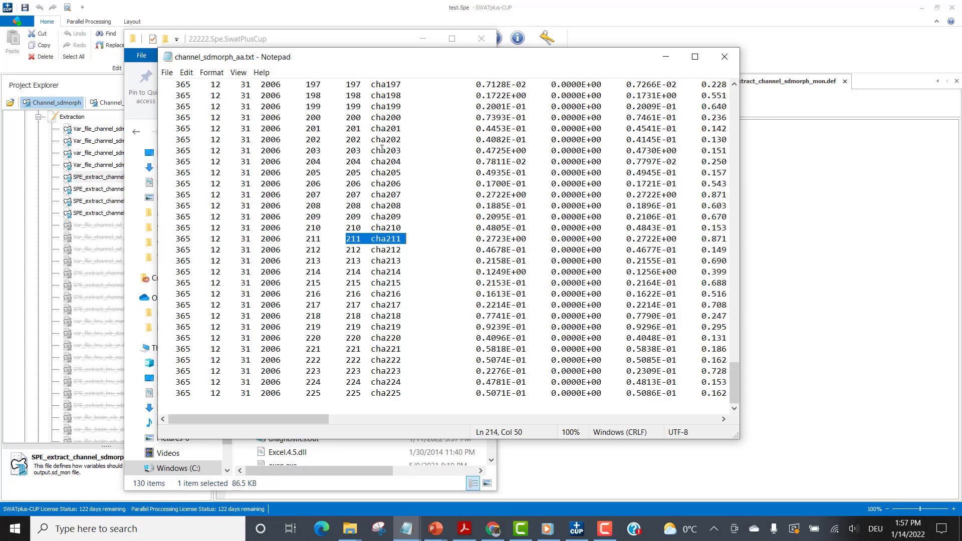
Return to the start of the unit list and highlight the gis_id and name of unit 11 for comparison.
left_click_drag(734, 376, 738, 100)
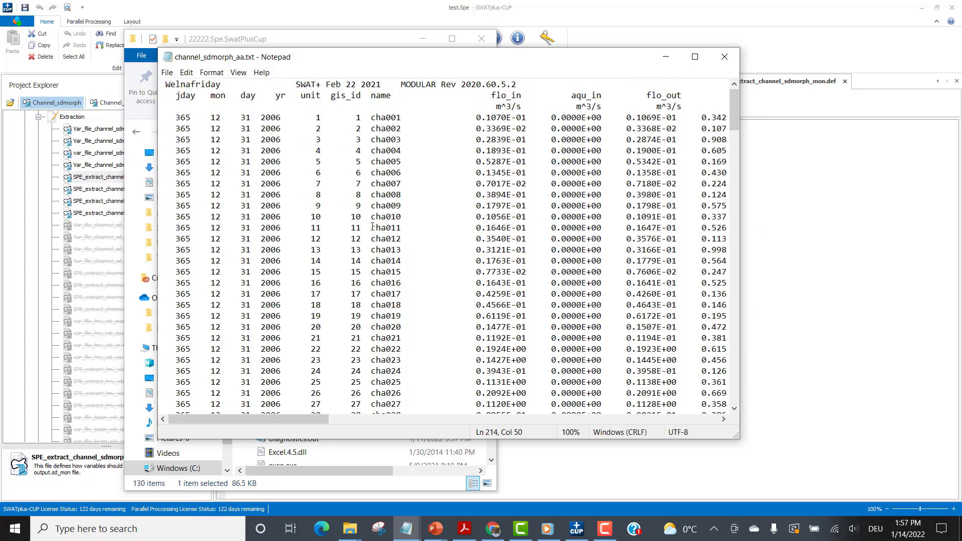
left_click_drag(397, 228, 350, 227)
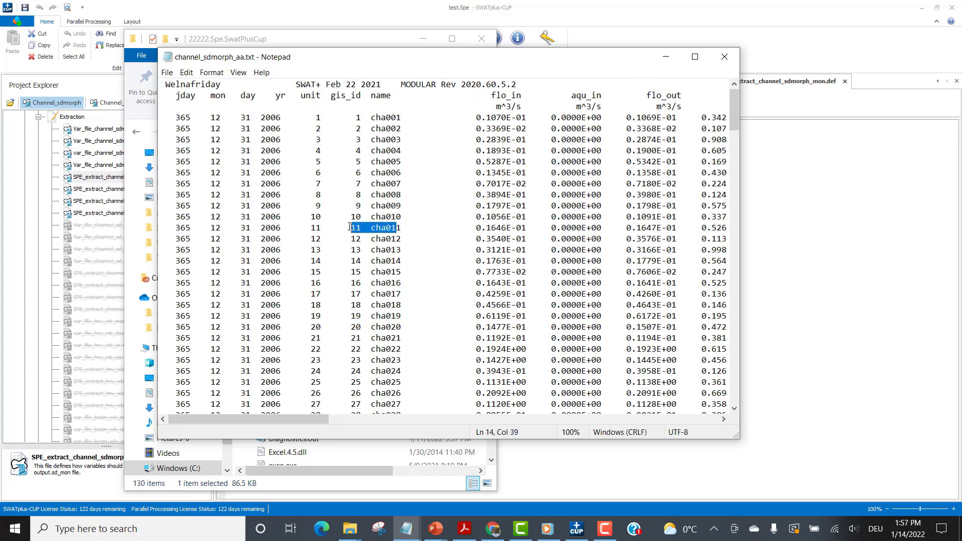
left_click(379, 228)
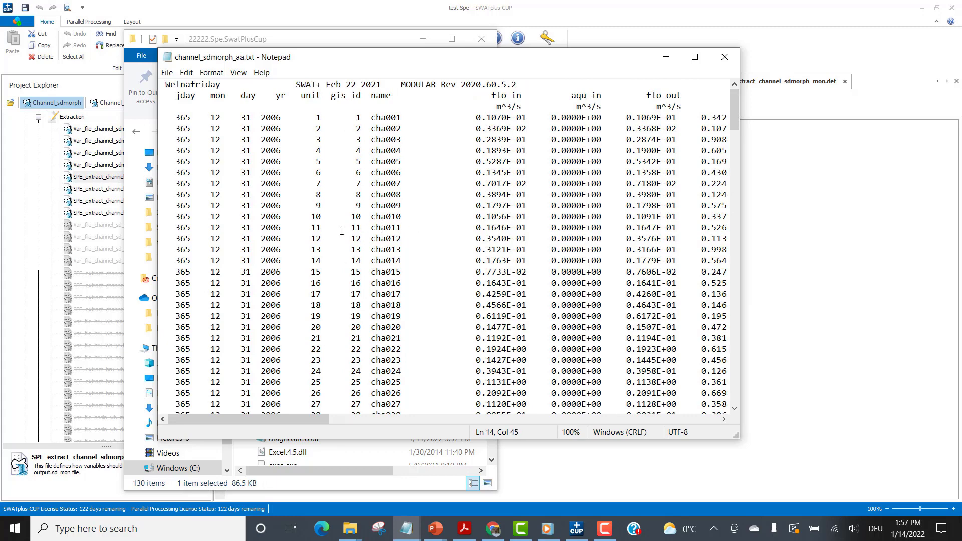
left_click_drag(313, 228, 404, 222)
left_click(353, 239)
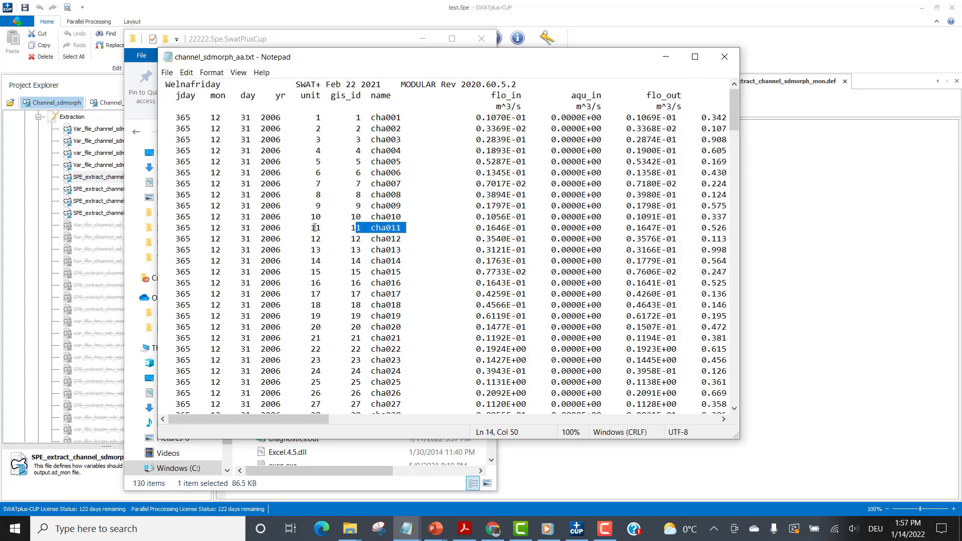
left_click_drag(341, 228, 406, 225)
left_click_drag(407, 228, 368, 227)
left_click(352, 205)
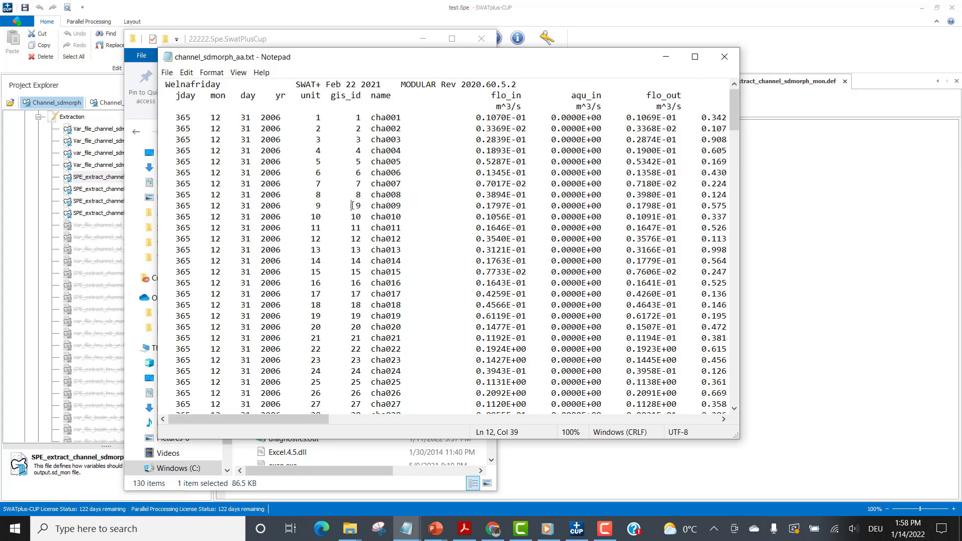
Try changing the gis_id of unit 9 to 10 in channel_sdmorph_aa.txt, and highlight that unit's channel name.
left_click(358, 205, "shift")
type("10")
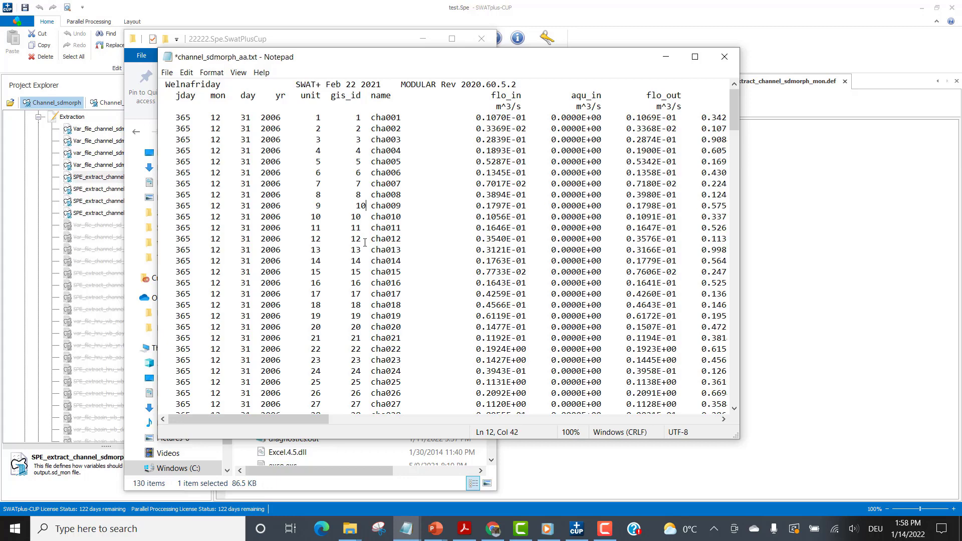
key("Right")
key("Right")
key("Right")
key("Right")
key("Right")
key("BackSpace")
key("BackSpace")
type("10")
key("Left")
key("Left")
key("Left")
key("Left")
key("Left")
left_click_drag(406, 206, 371, 205)
left_click(321, 205)
Close channel_sdmorph_aa.txt without saving and return to SPE_extract_channel_sdmorph_mon.def in SWATplus-CUP.
left_click(724, 56)
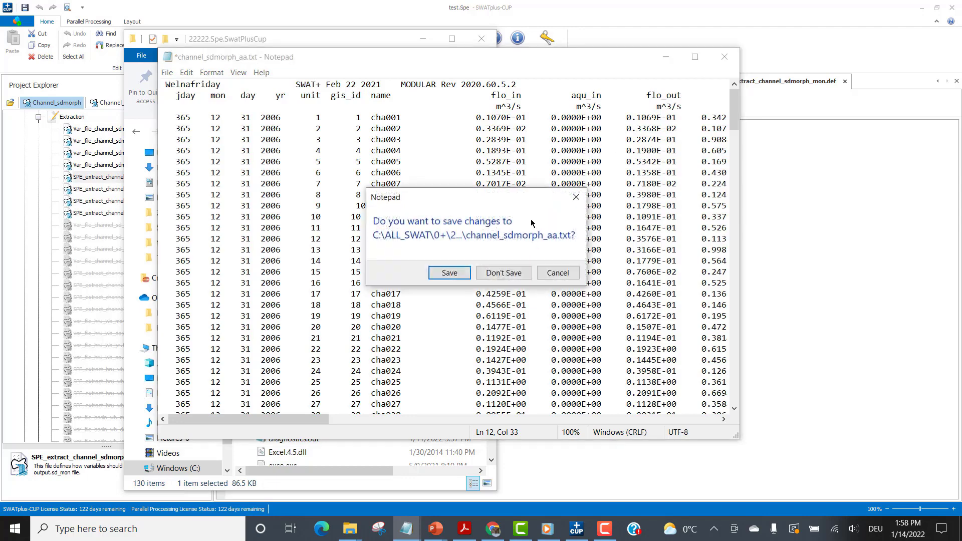
left_click(497, 276)
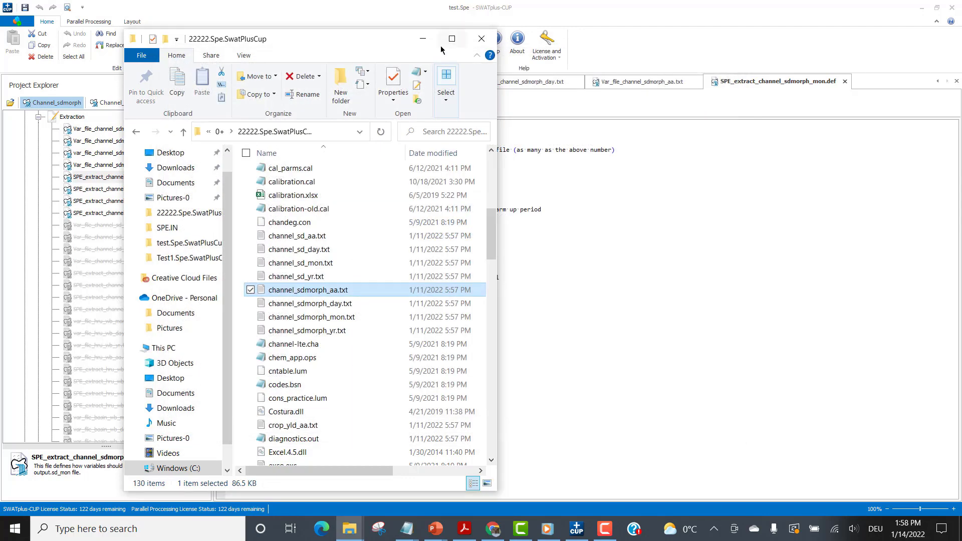
left_click(422, 38)
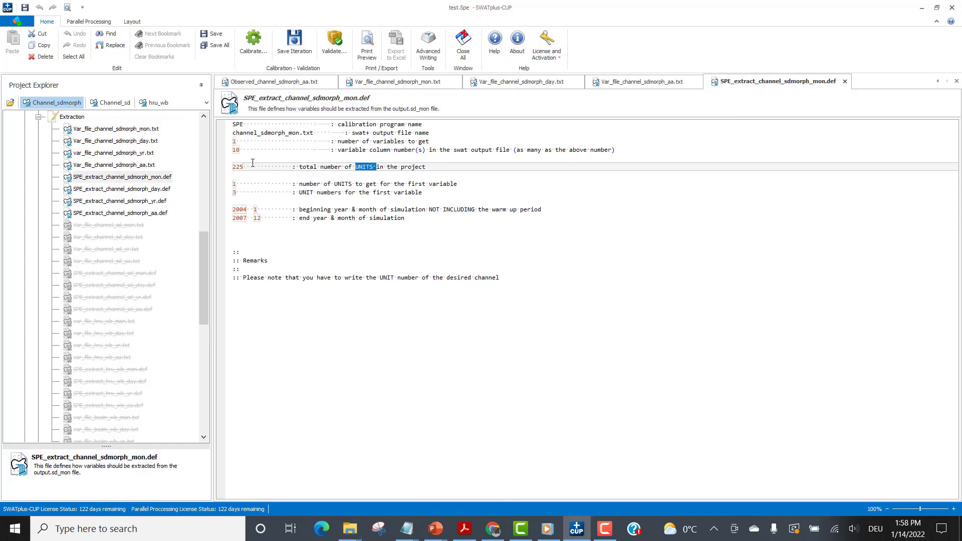
Examine the number of units to get and the beginning and end year and month in the monthly extraction file.
left_click(417, 184)
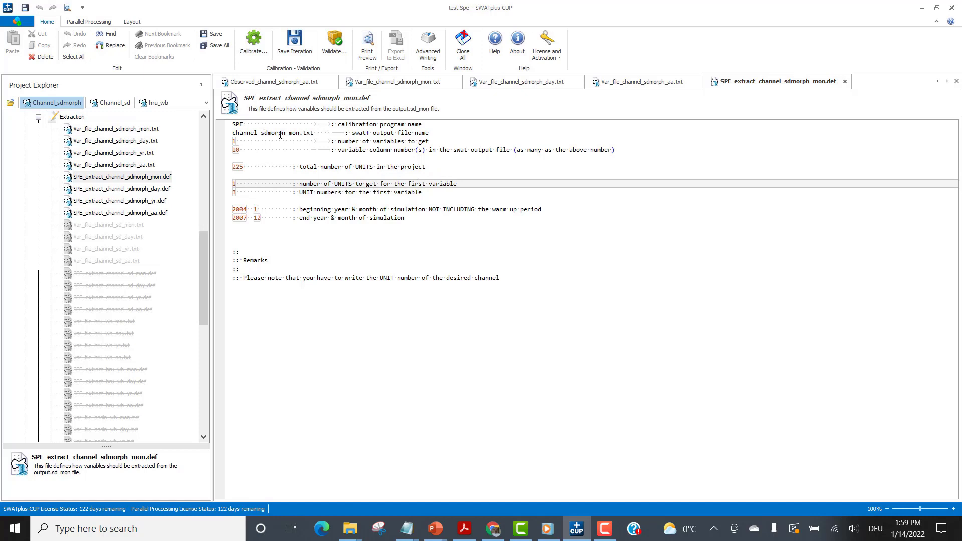
left_click(244, 211)
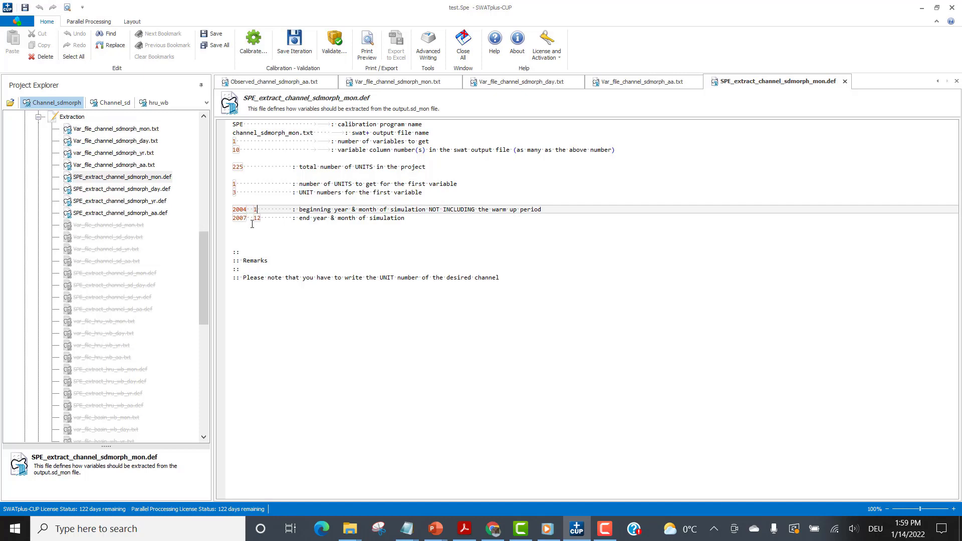
double_click(256, 210)
left_click_drag(262, 210, 252, 210)
left_click(263, 226)
Open SPE_extract_channel_sdmorph_day.def and examine its beginning and end year, month and day lines.
double_click(152, 192)
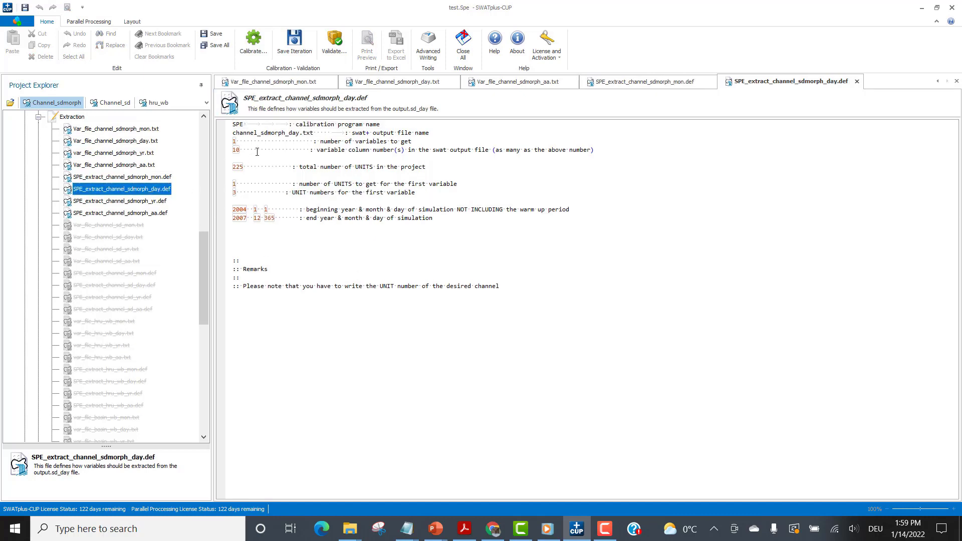
left_click(255, 209)
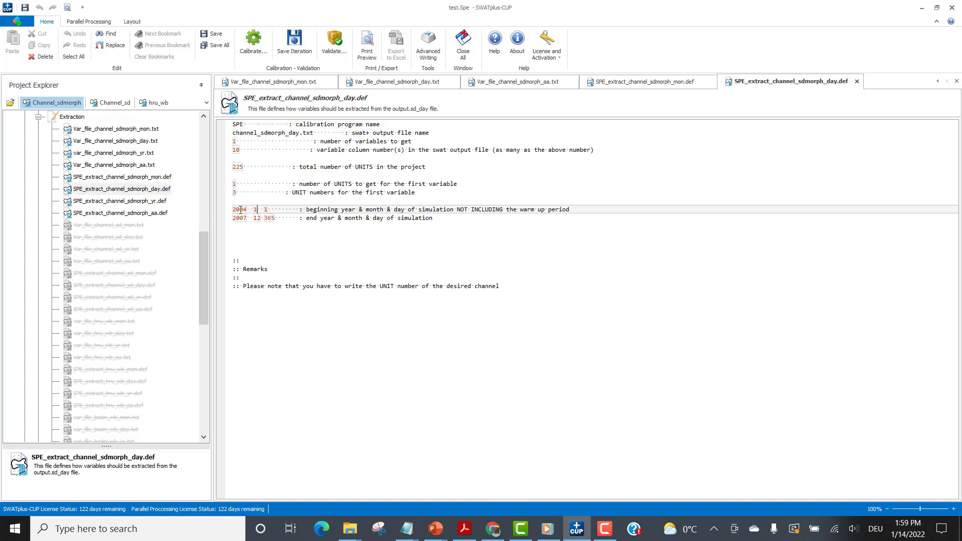
left_click(272, 219)
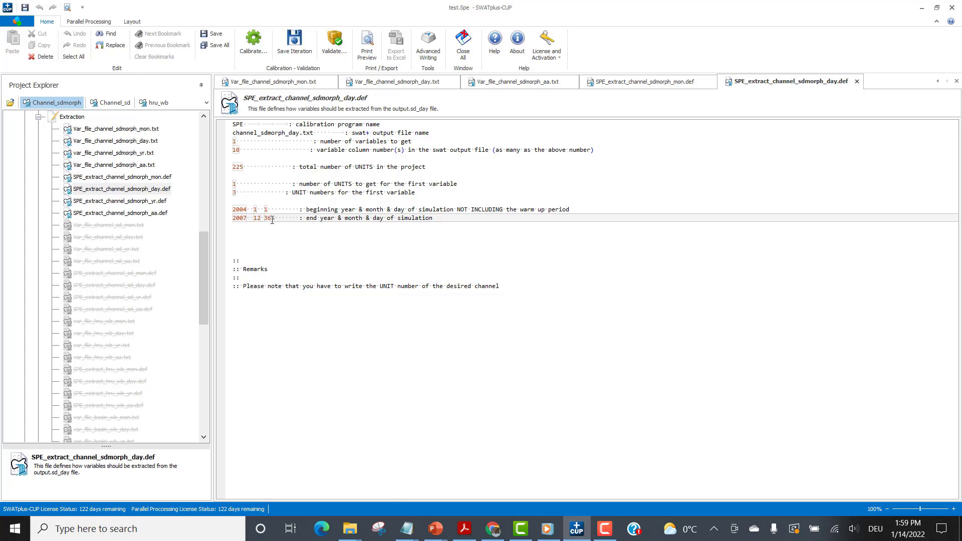
Open SPE_extract_channel_sdmorph_aa.def and look over the remaining inactive files in the Extraction group.
left_click(161, 214)
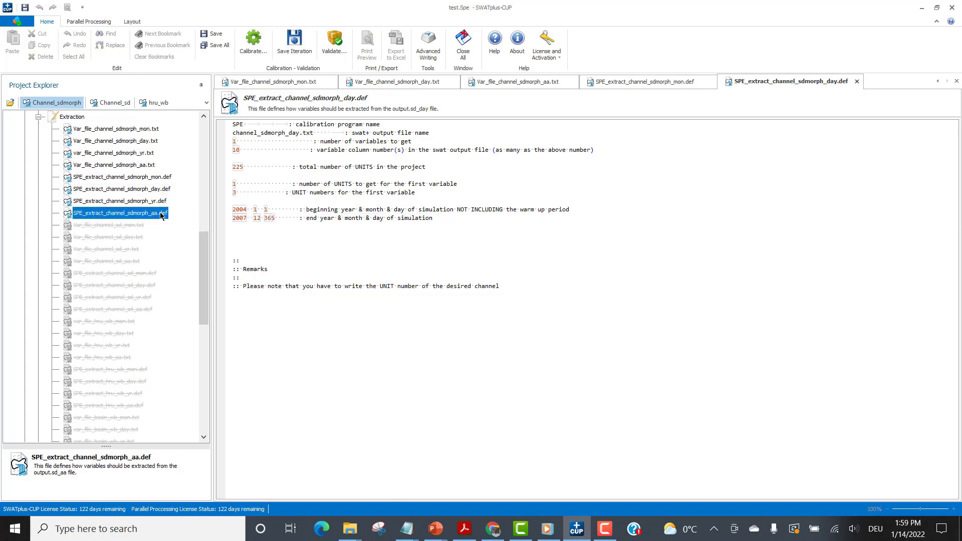
double_click(161, 214)
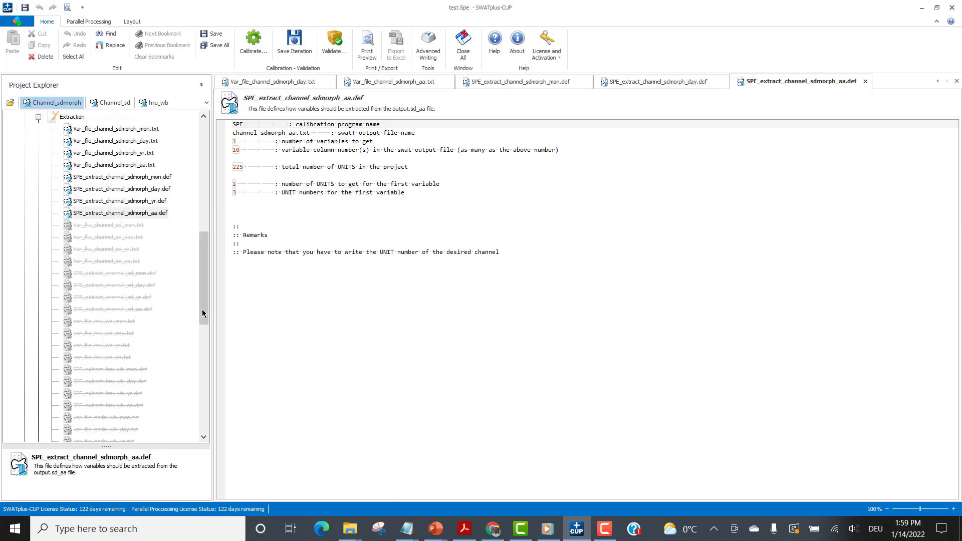
left_click_drag(204, 311, 232, 451)
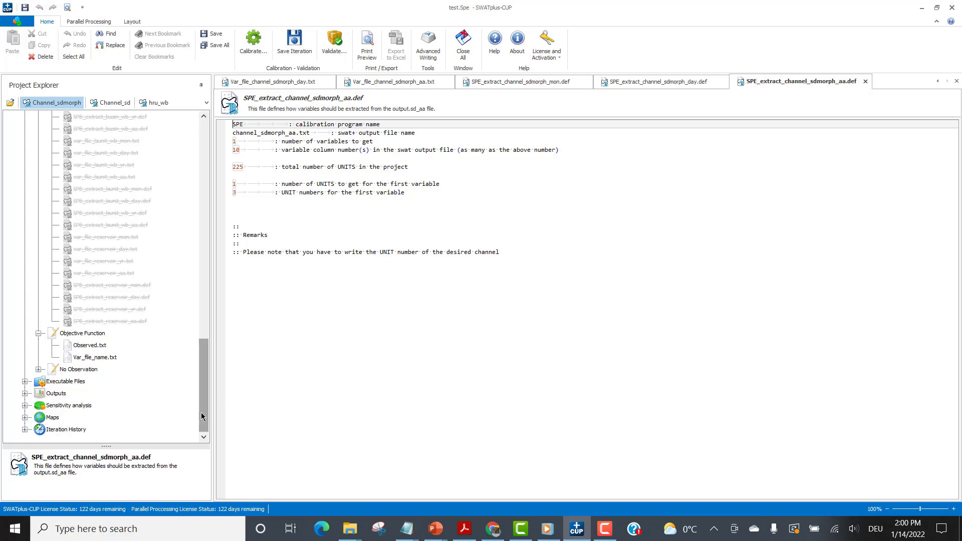
left_click_drag(202, 416, 208, 394)
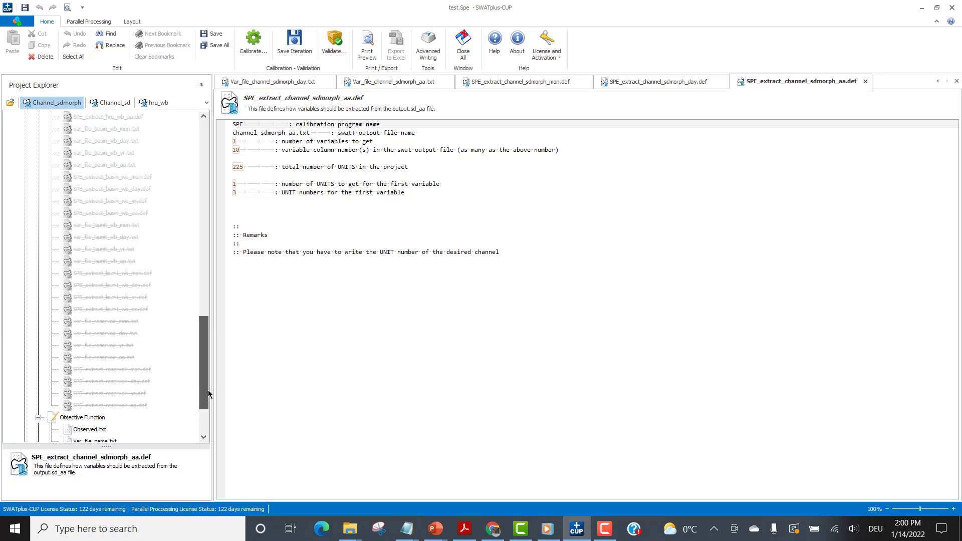
left_click_drag(208, 394, 208, 394)
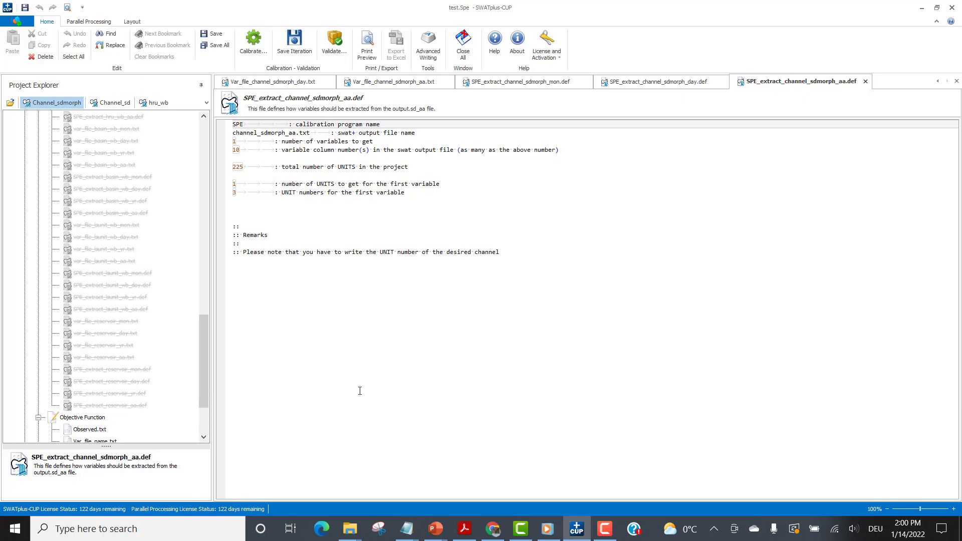
Close the test.Spe project and bring up the commands for creating or opening a project.
left_click(16, 23)
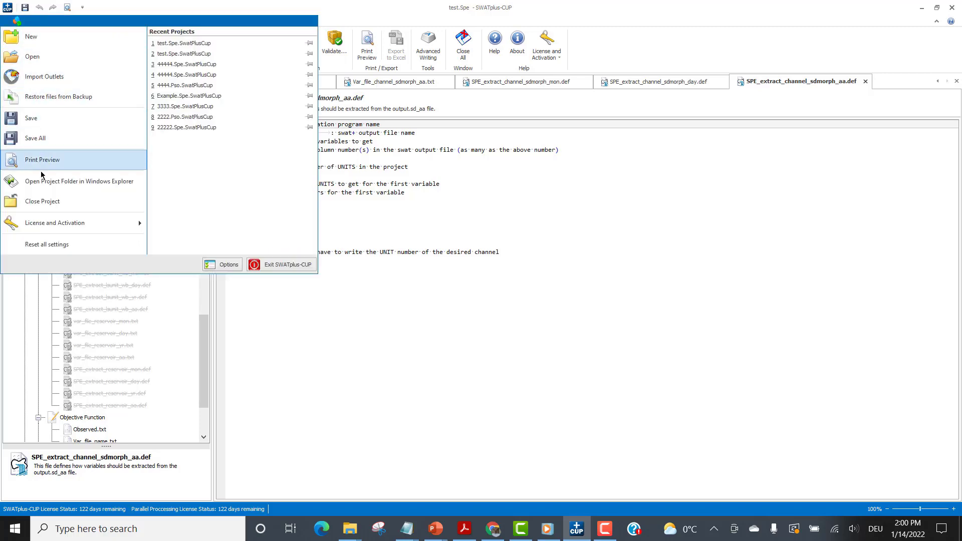
left_click(40, 205)
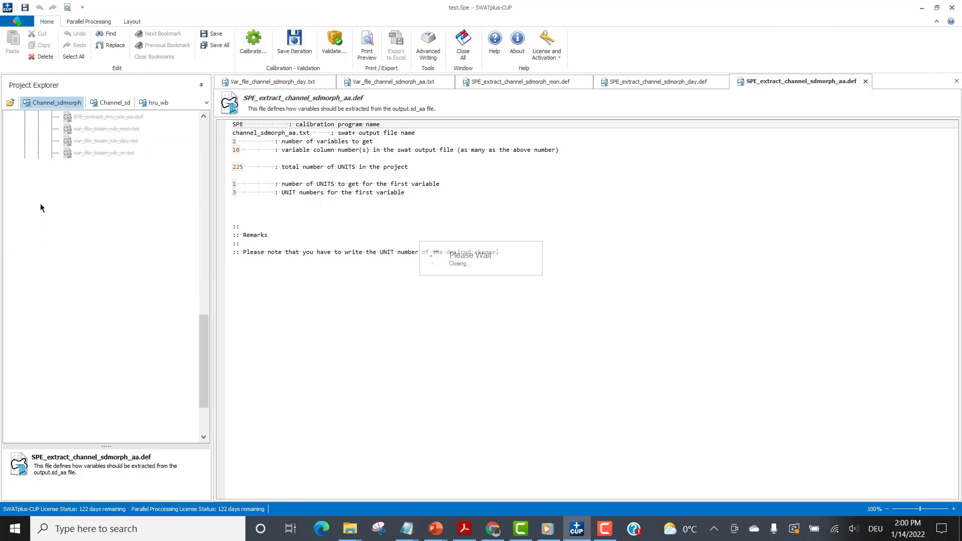
left_click(16, 23)
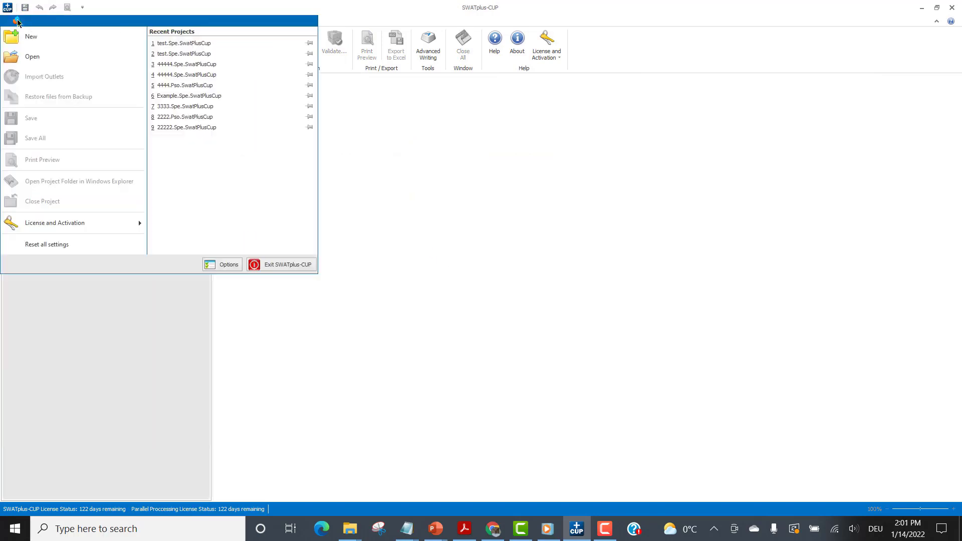
Start a new project and import the TxtInOut directory from C:\ALL_SWAT\0-SWAT-Plus\TxtInOut.
left_click(11, 50)
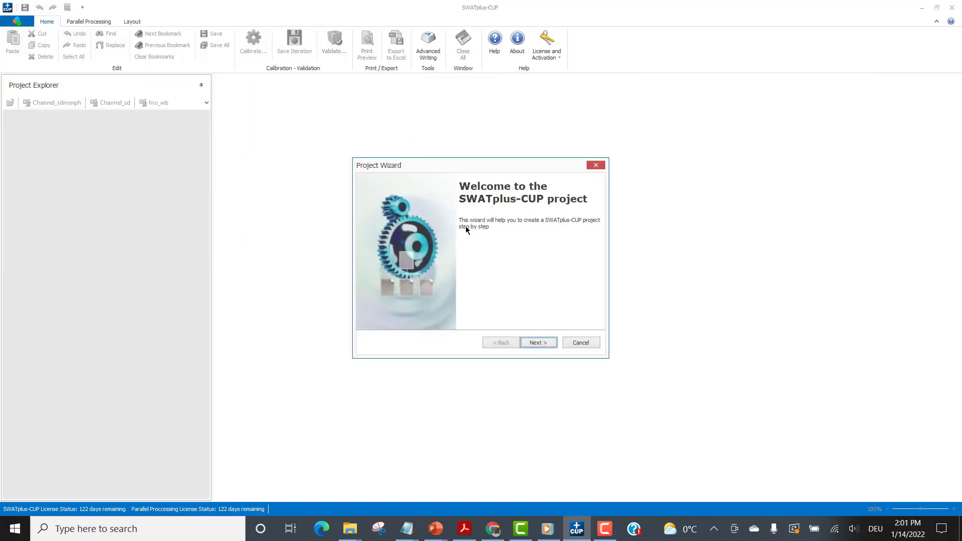
left_click(554, 345)
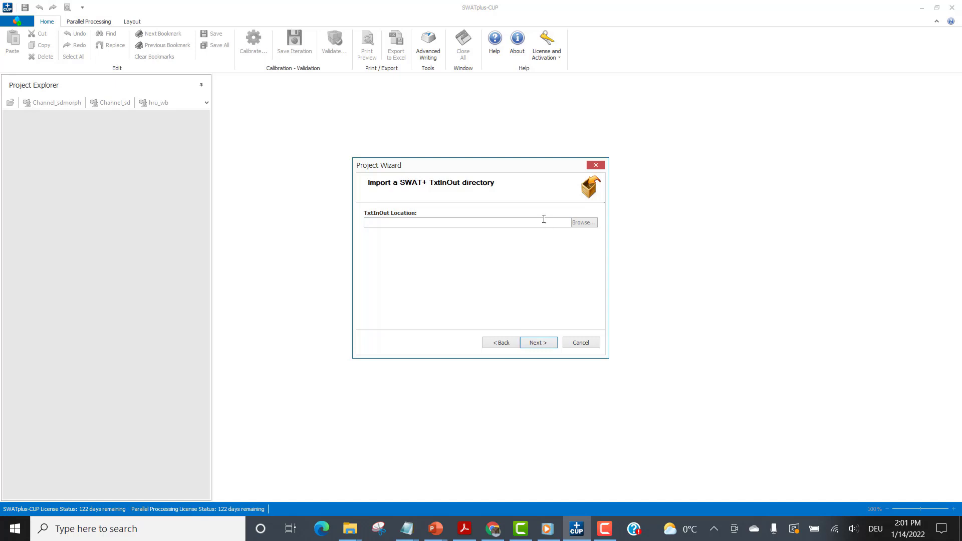
left_click(583, 222)
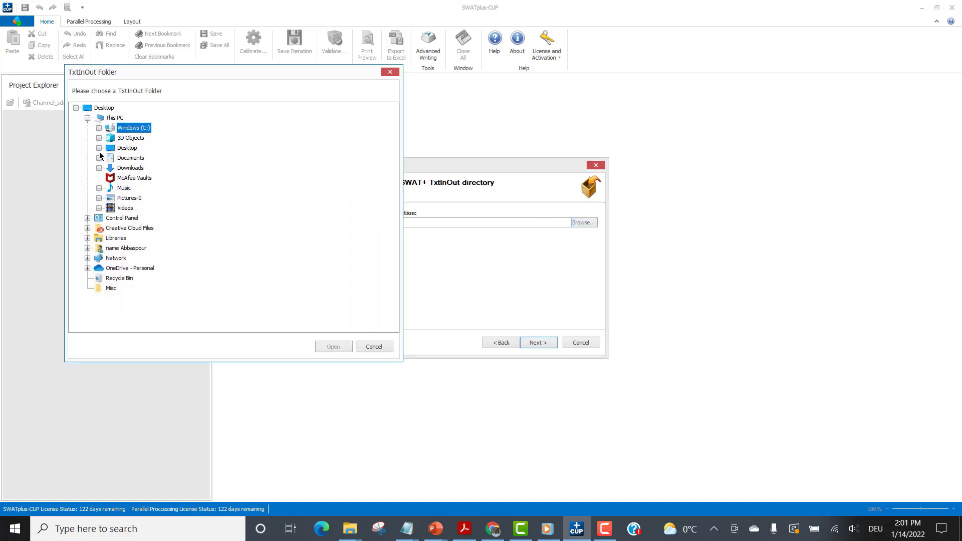
left_click(98, 128)
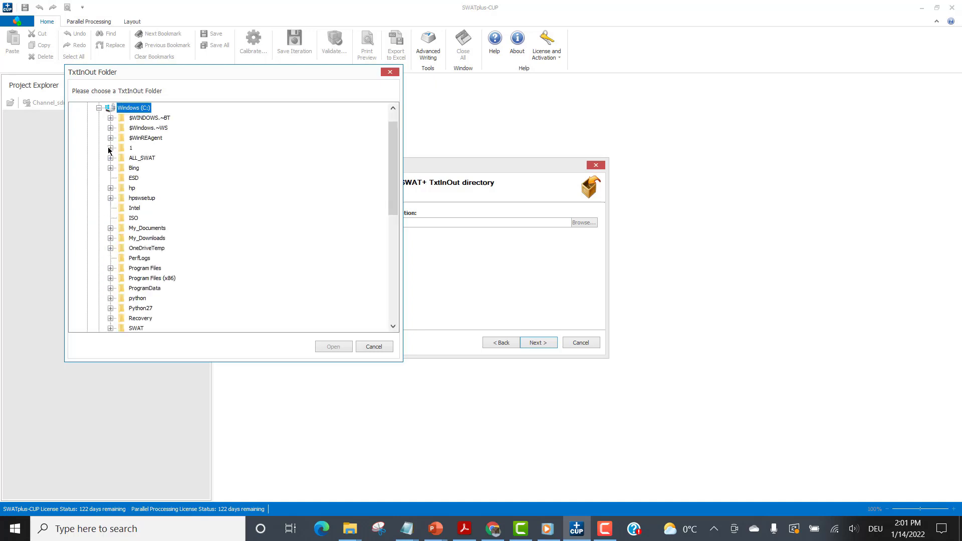
left_click(111, 158)
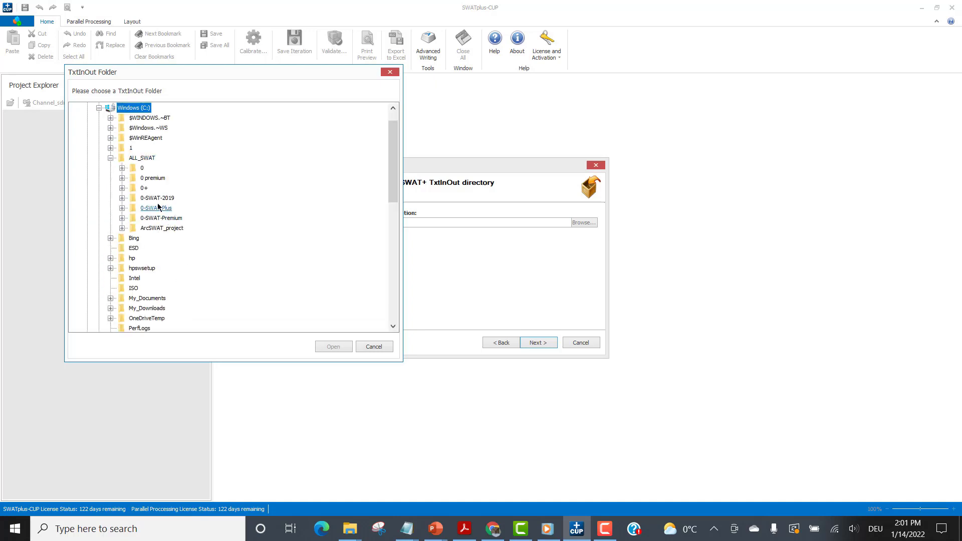
left_click(122, 207)
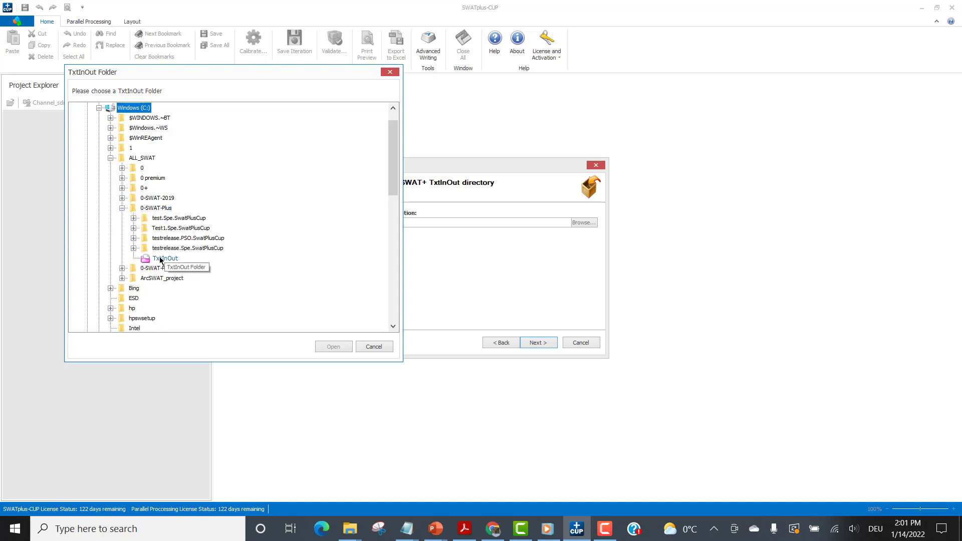
left_click(161, 260)
left_click(339, 350)
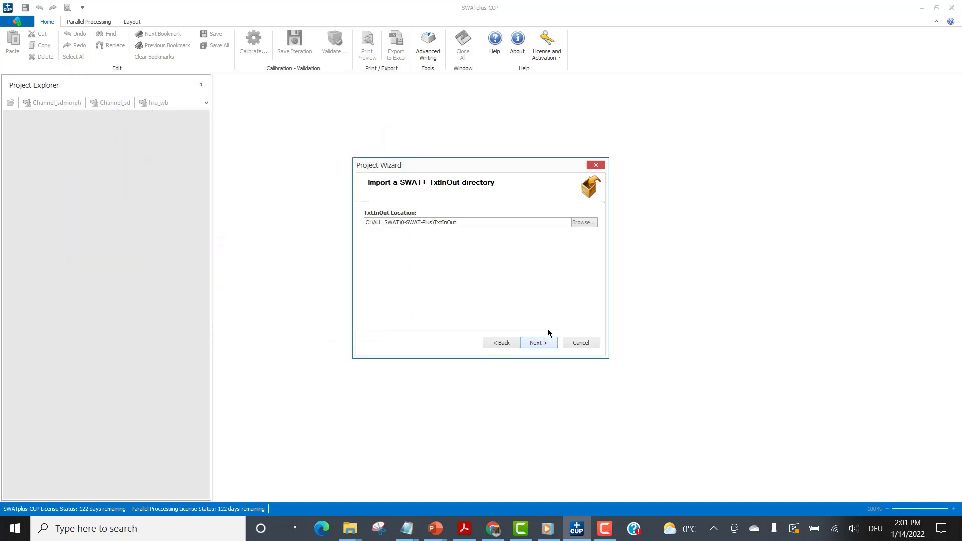
left_click(540, 343)
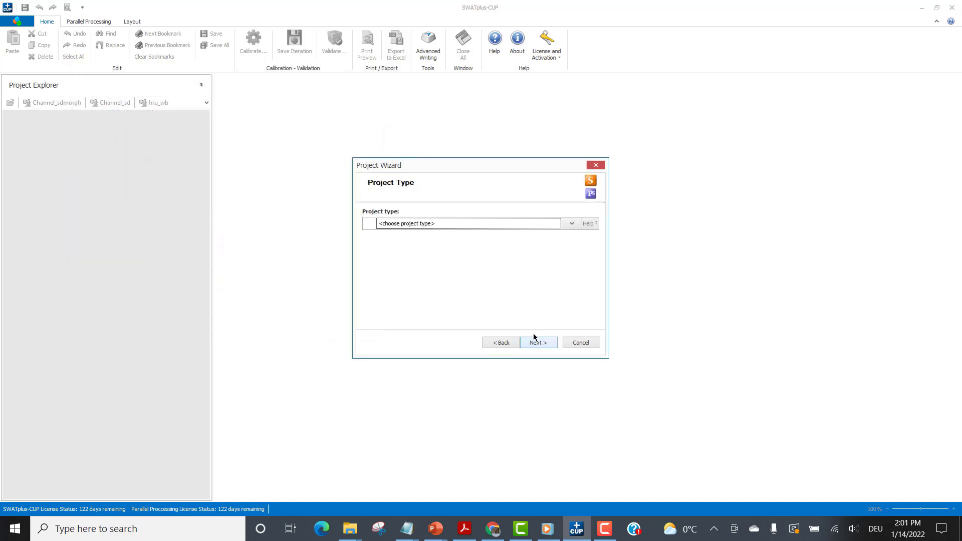
Choose the PSO project type and name the project test1.
left_click(572, 224)
left_click(403, 250)
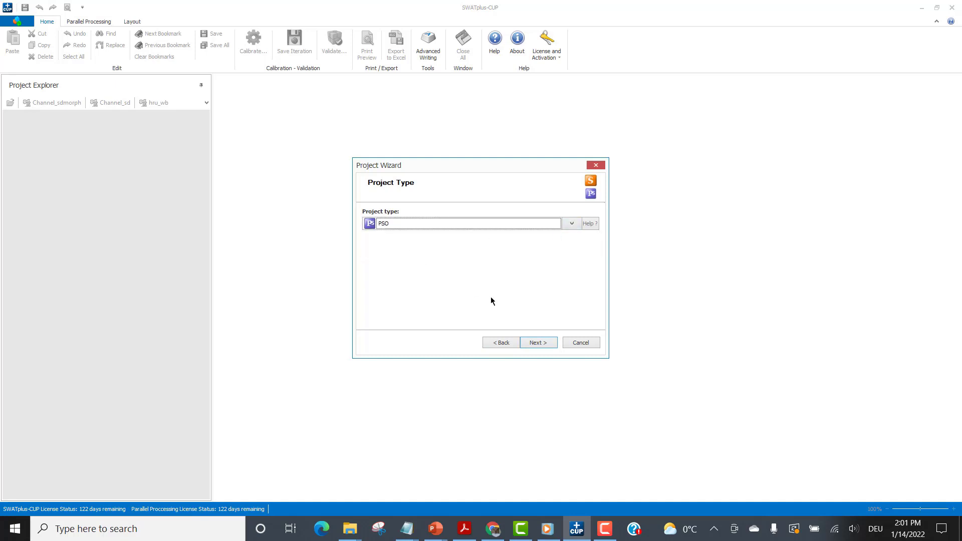
left_click(545, 343)
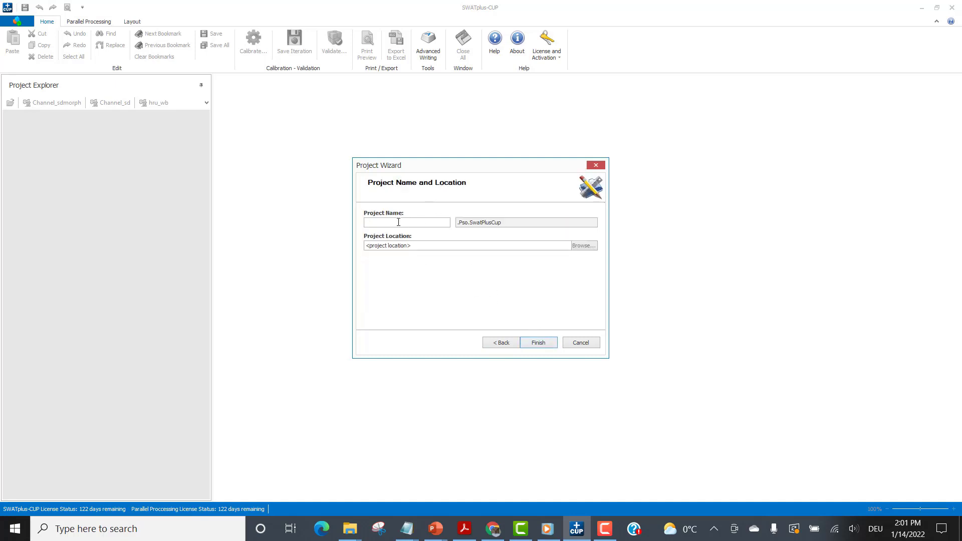
type("test1")
Set the project location to C:\ALL_SWAT\0-SWAT-Plus and finish creating the project.
left_click(580, 245)
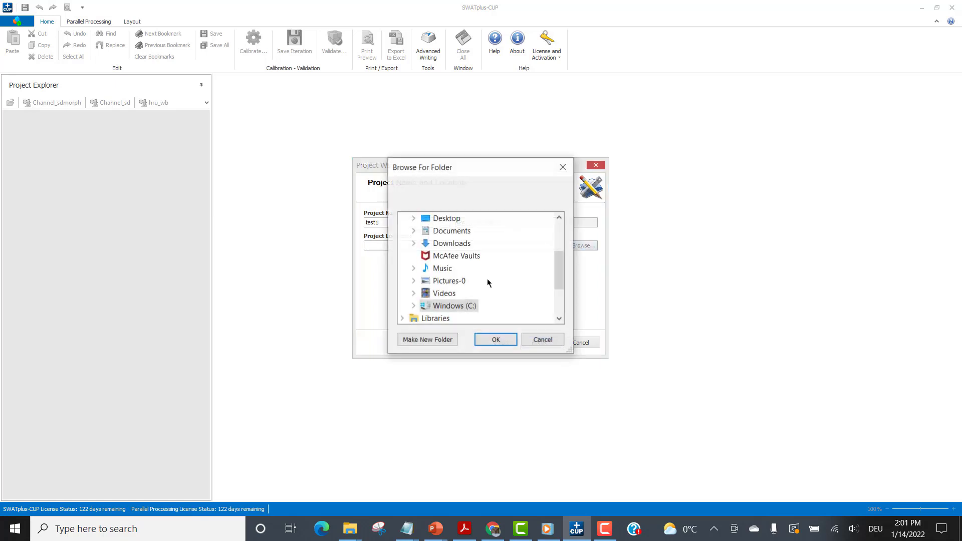
double_click(451, 306)
scroll(461, 281, "down", 1)
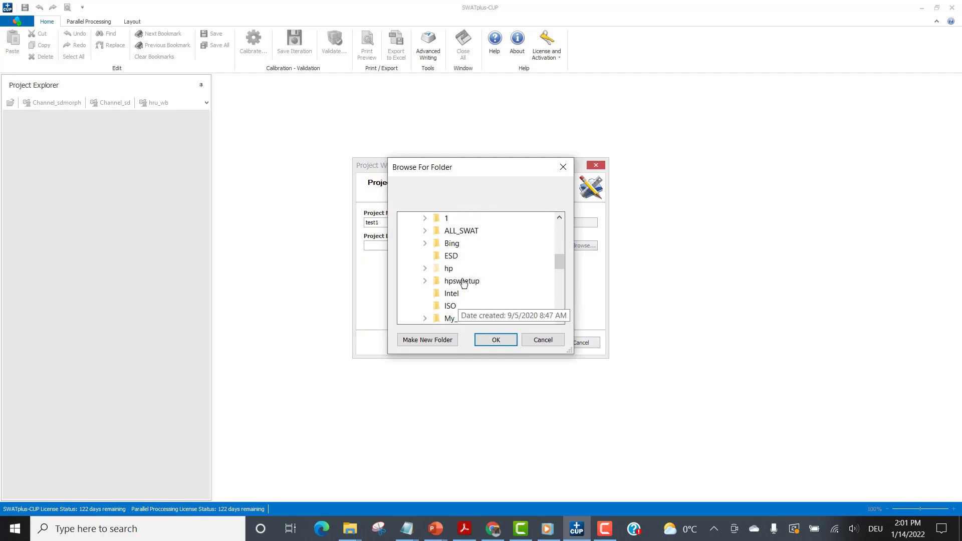
double_click(470, 229)
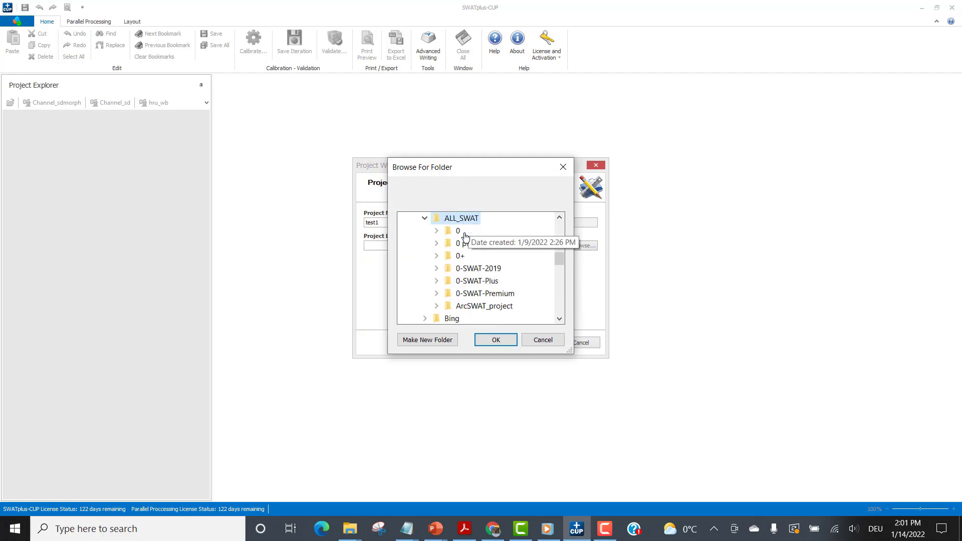
double_click(476, 283)
left_click(478, 339)
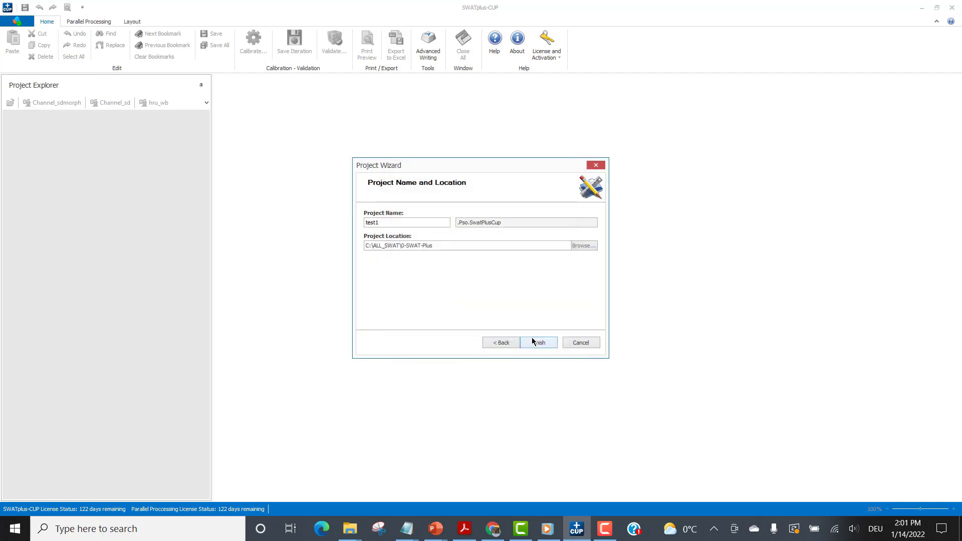
left_click(546, 344)
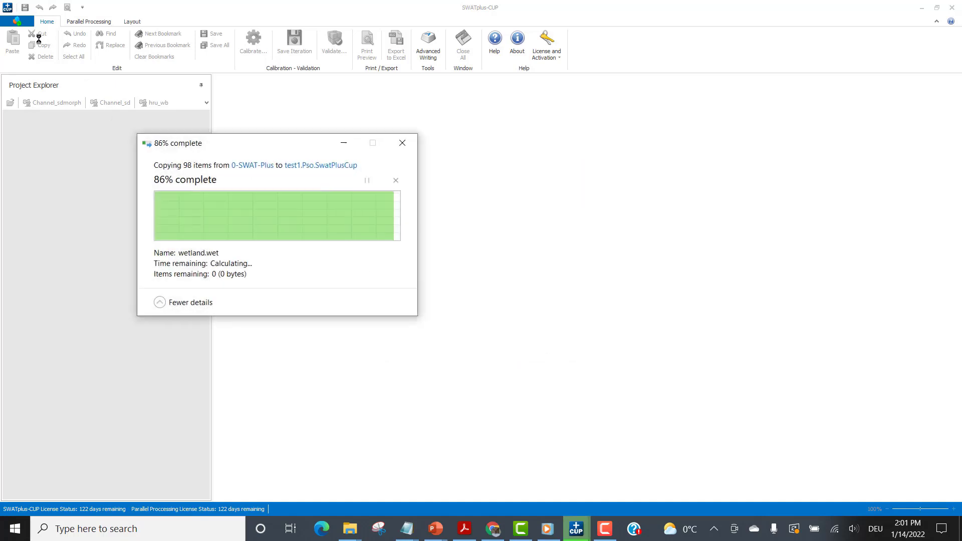
Inspect the contents of the test1.Pso.SwatPlusCup folder in Windows Explorer, then return to the project and expand its Calibration Inputs.
left_click(18, 24)
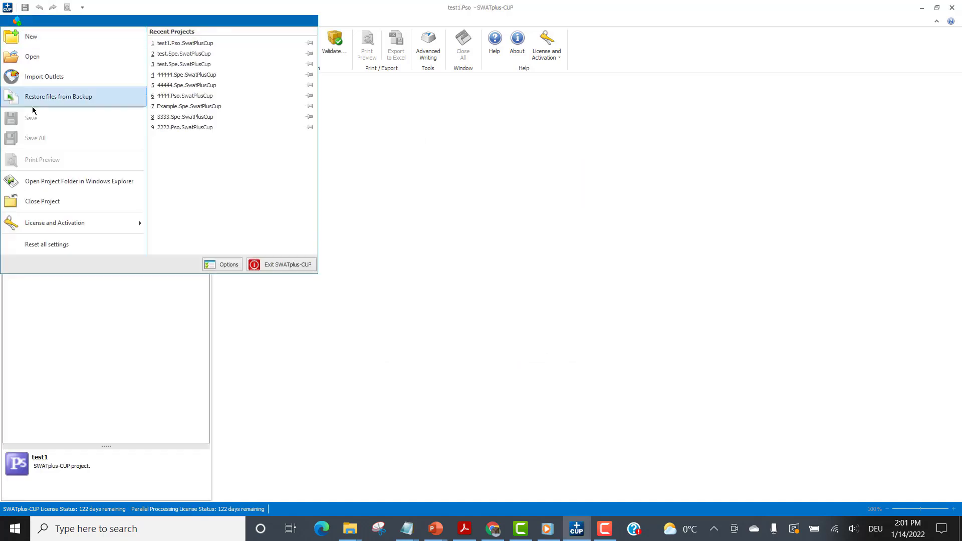
left_click(55, 182)
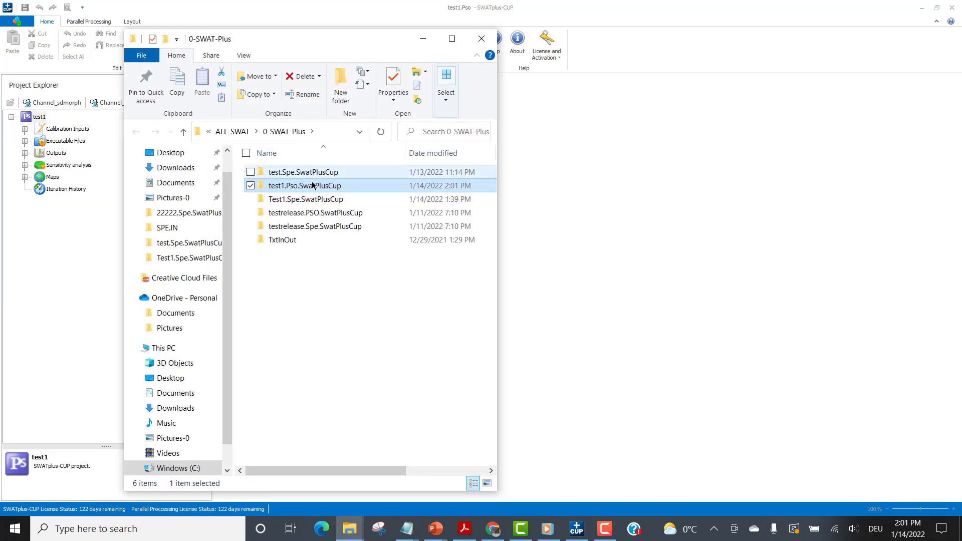
double_click(312, 187)
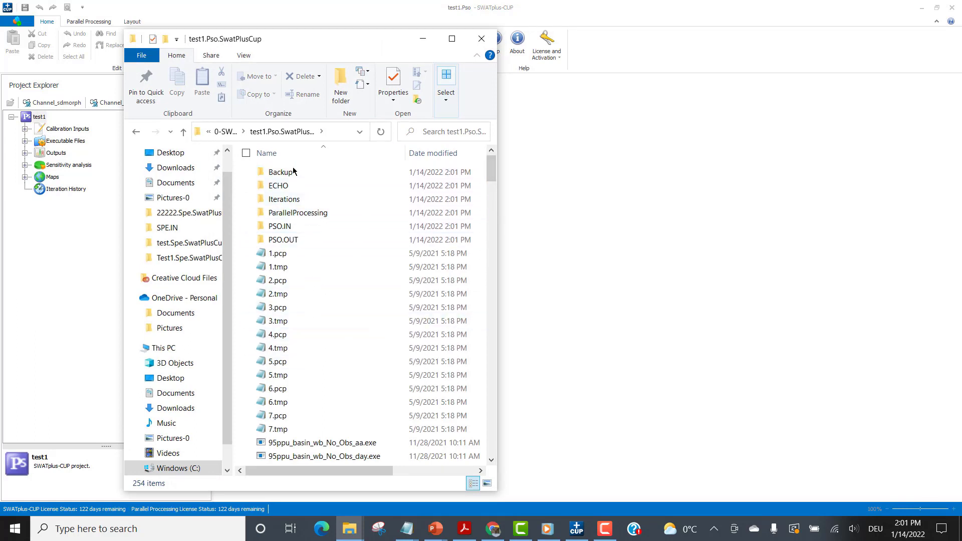
left_click(423, 39)
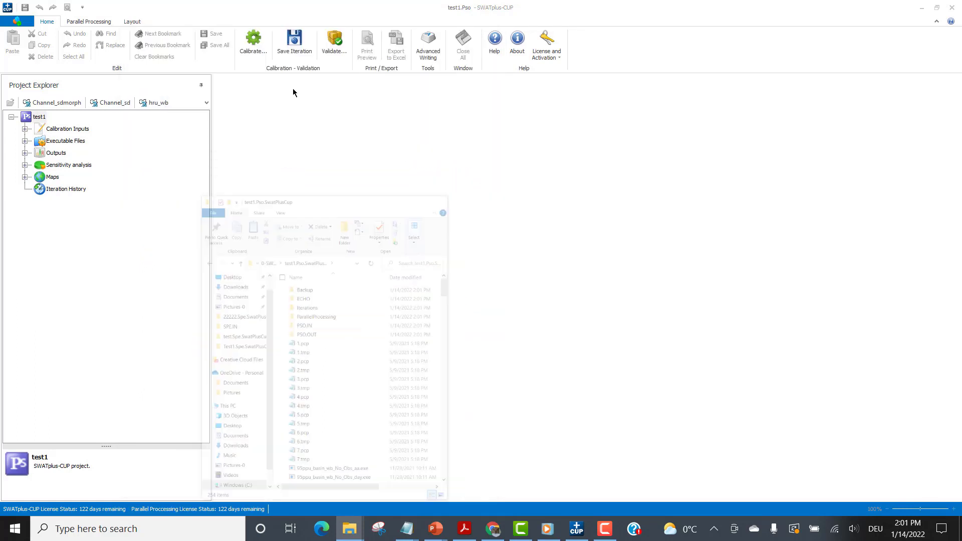
left_click(25, 129)
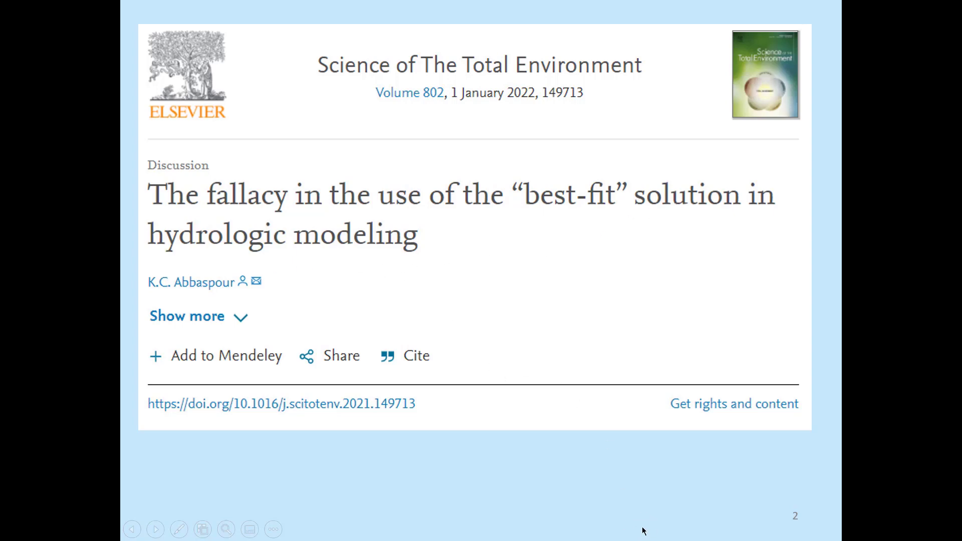
End the slide show, switch to SWAT-CUP Premium and open Goal.txt from the single calibration outputs.
key("Escape")
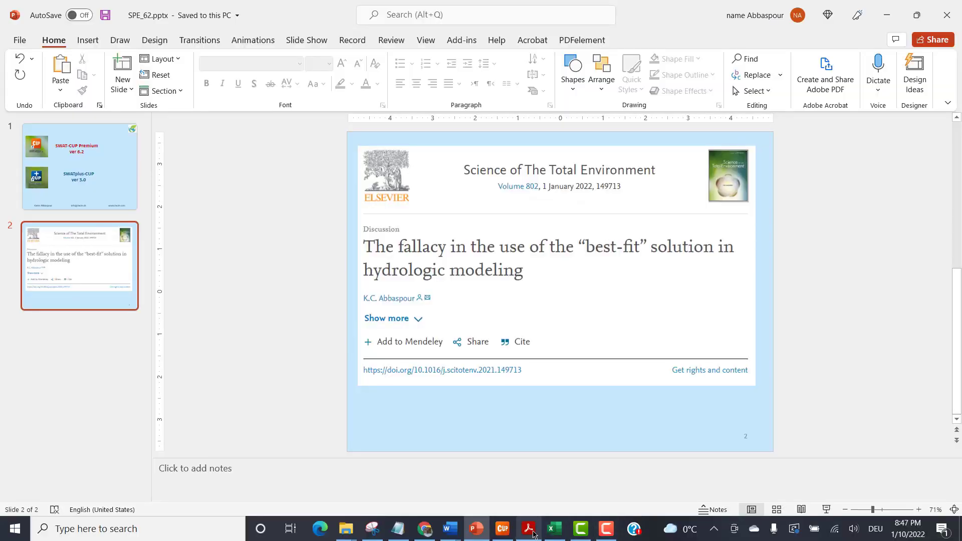
mouse_move(605, 531)
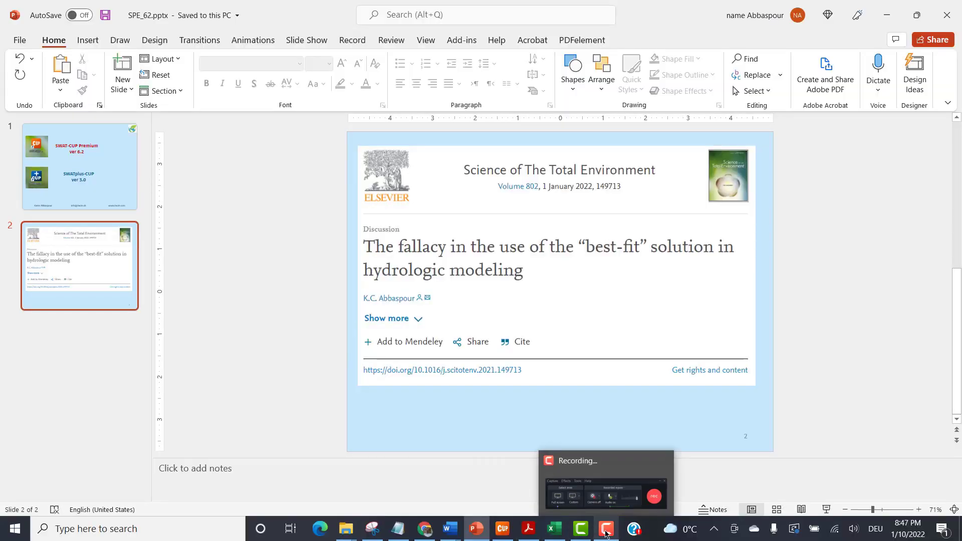
left_click(503, 530)
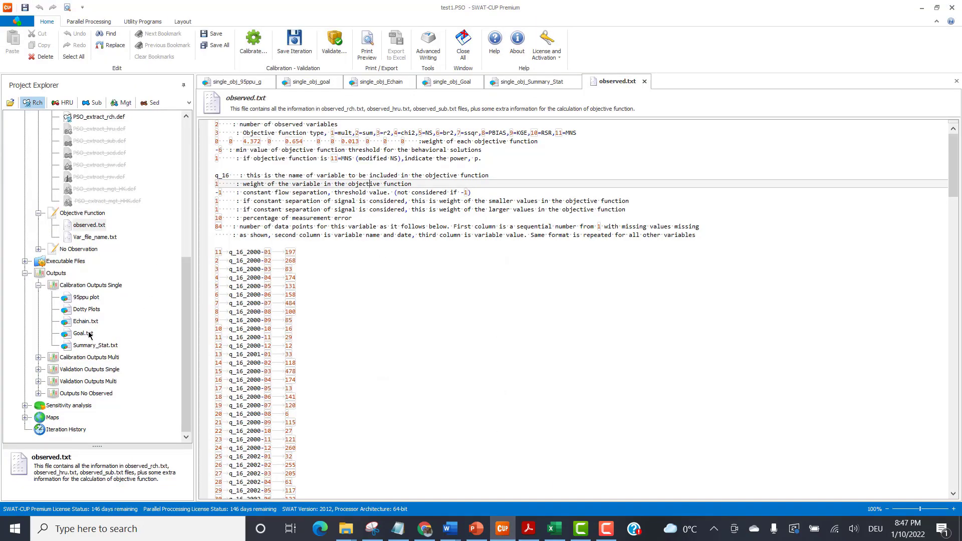
double_click(83, 333)
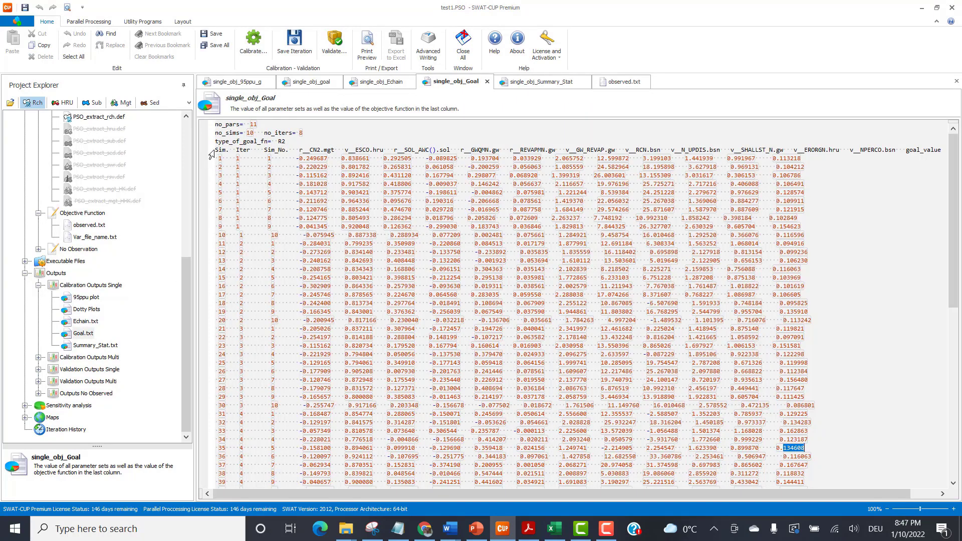
Copy the whole Goal.txt parameter table, from the Sim. header line through the last simulation row.
left_click_drag(216, 151, 887, 515)
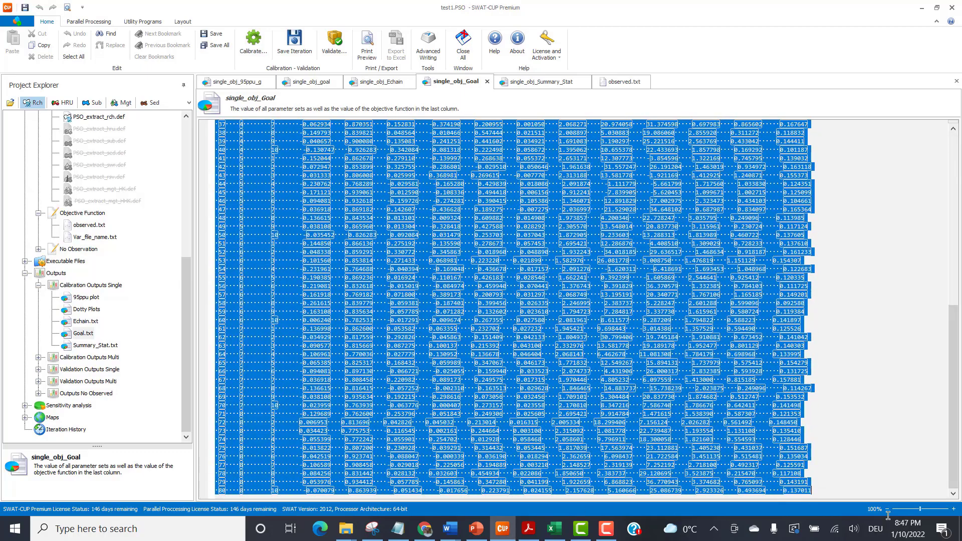
right_click(673, 400)
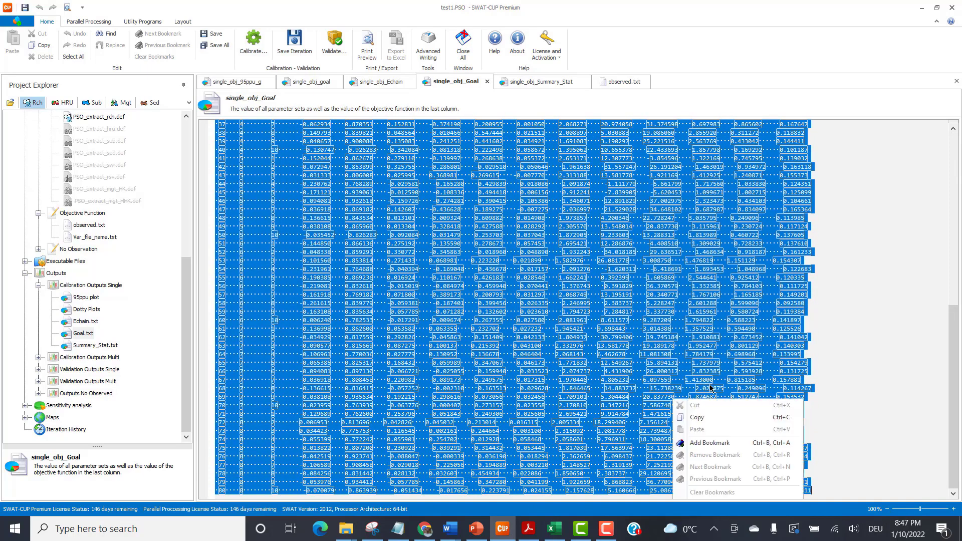
left_click(711, 418)
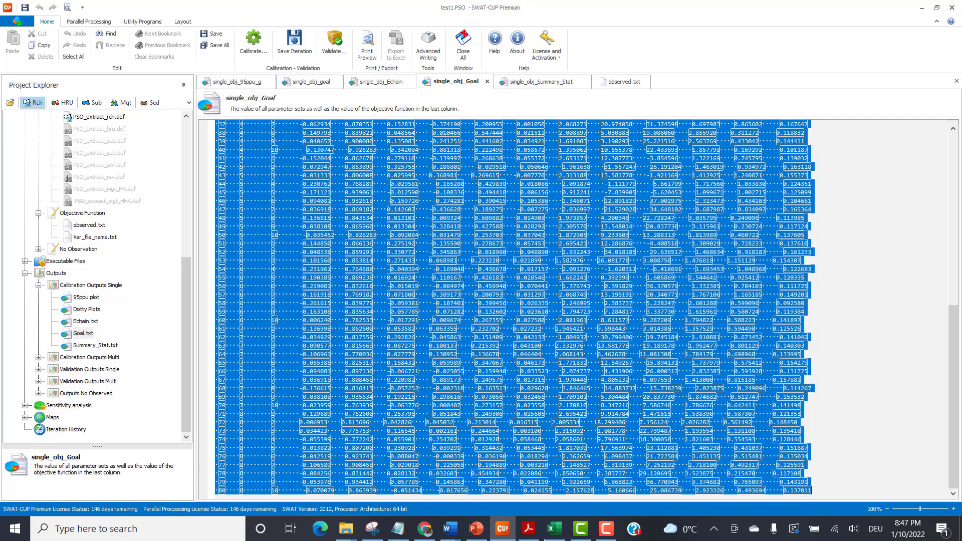
Switch to Excel and paste the copied goal table into Sheet2 starting at cell A1.
left_click(558, 531)
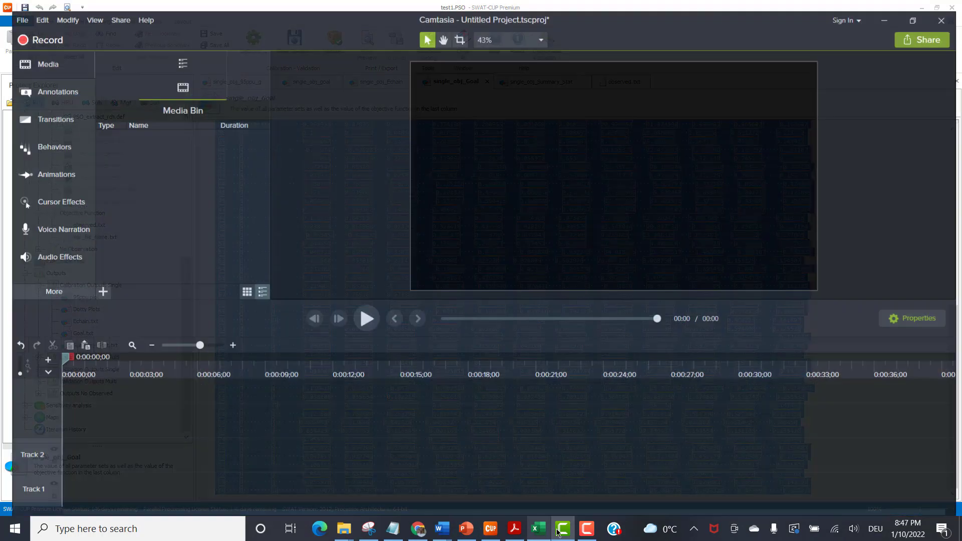
left_click(559, 531)
left_click(543, 532)
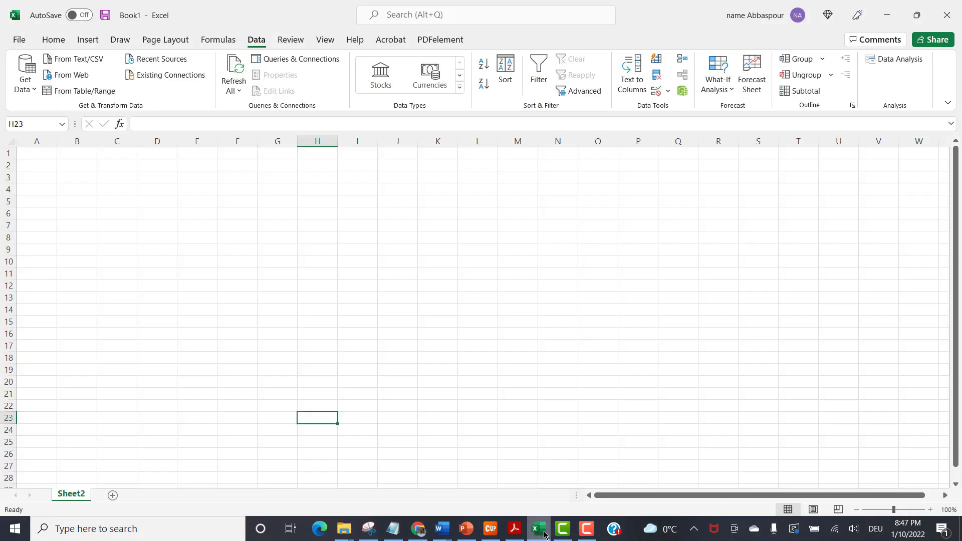
left_click(40, 154)
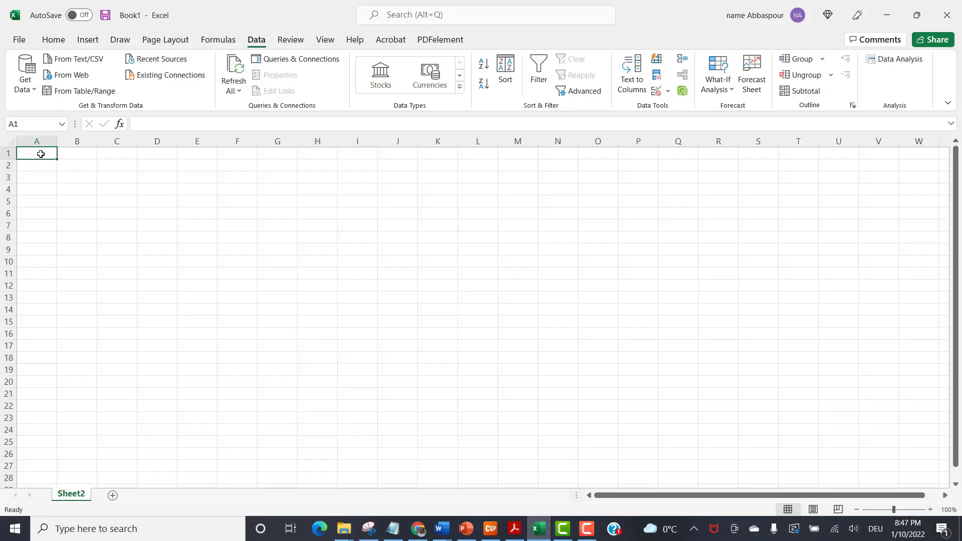
right_click(40, 154)
left_click(71, 220)
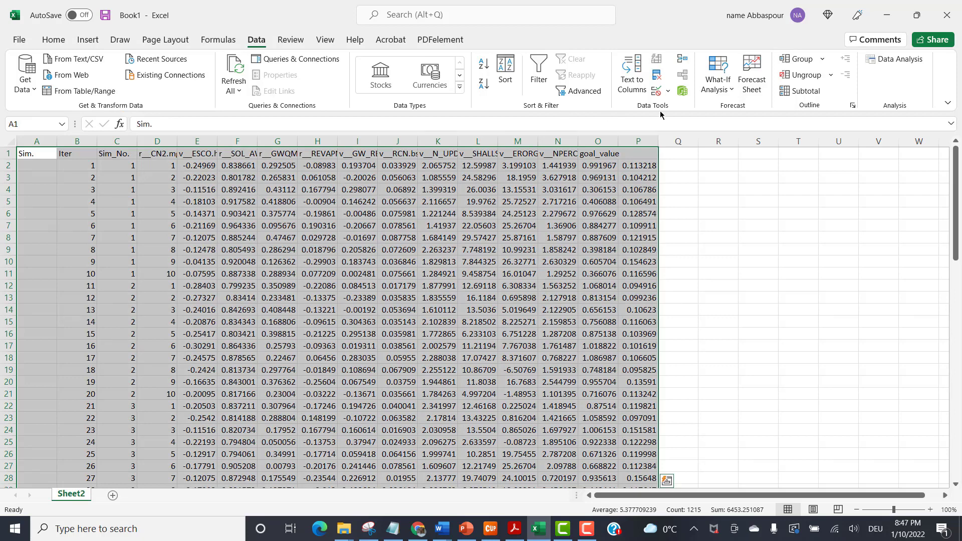
Copy the header cells A1:O1 and paste them one column over, starting at B1, to align them with the data.
left_click(88, 175)
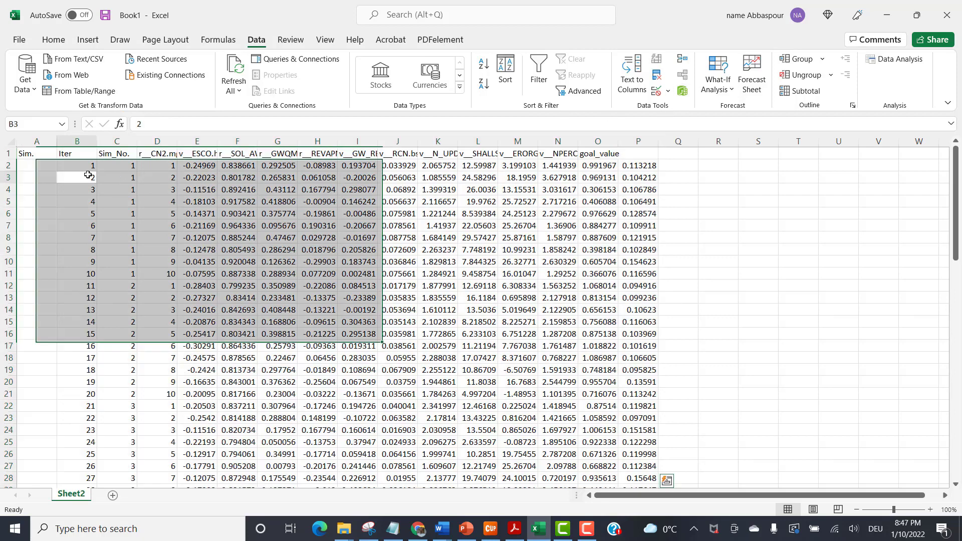
mouse_move(43, 153)
left_mouse_down()
mouse_move(627, 164)
mouse_move(616, 154)
left_mouse_up()
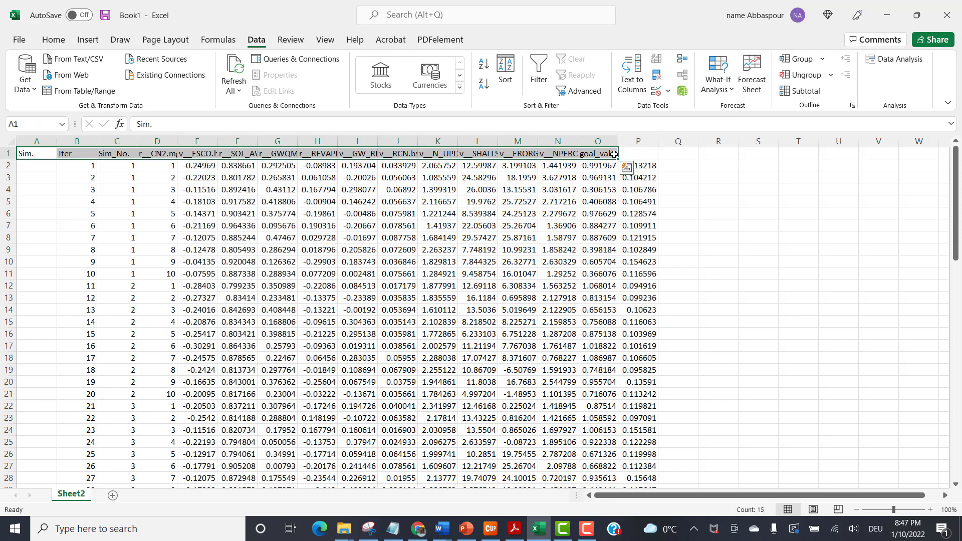
key("ctrl+c")
left_click(78, 154)
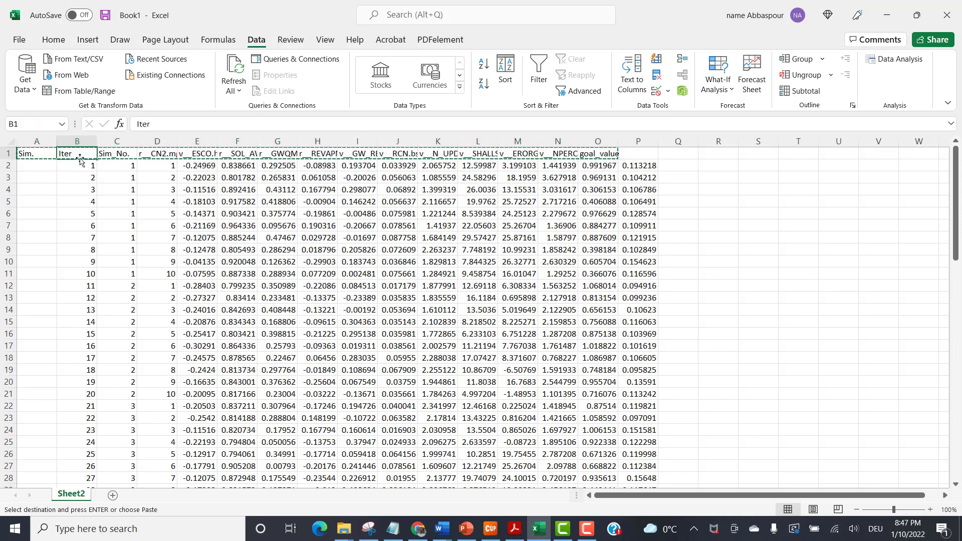
key("Return")
Delete the empty column A from the pasted goal table.
left_click(42, 140)
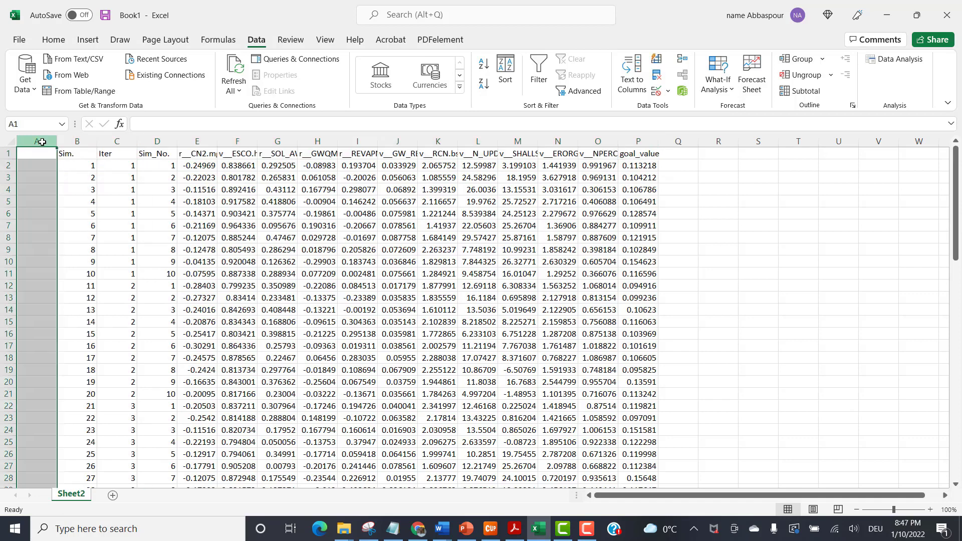
right_click(42, 140)
left_click(76, 266)
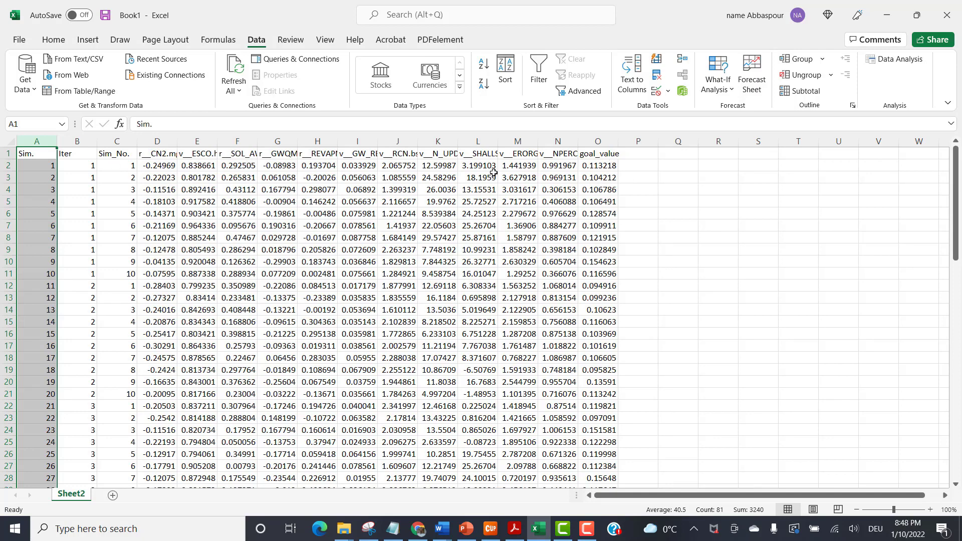
Sort the whole table by the goal_value column from largest to smallest, expanding the selection to include the adjacent data.
left_click(605, 141)
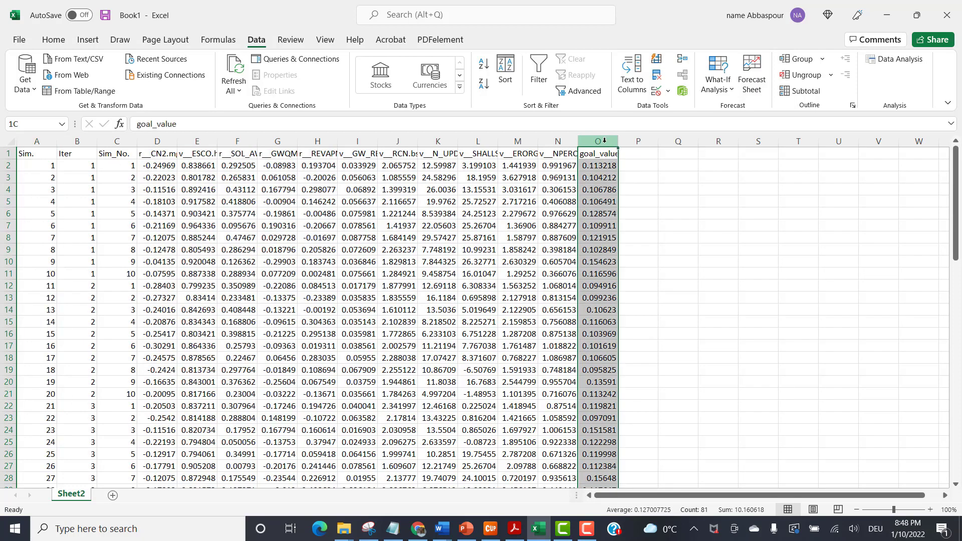
left_click(485, 89)
left_click(772, 201)
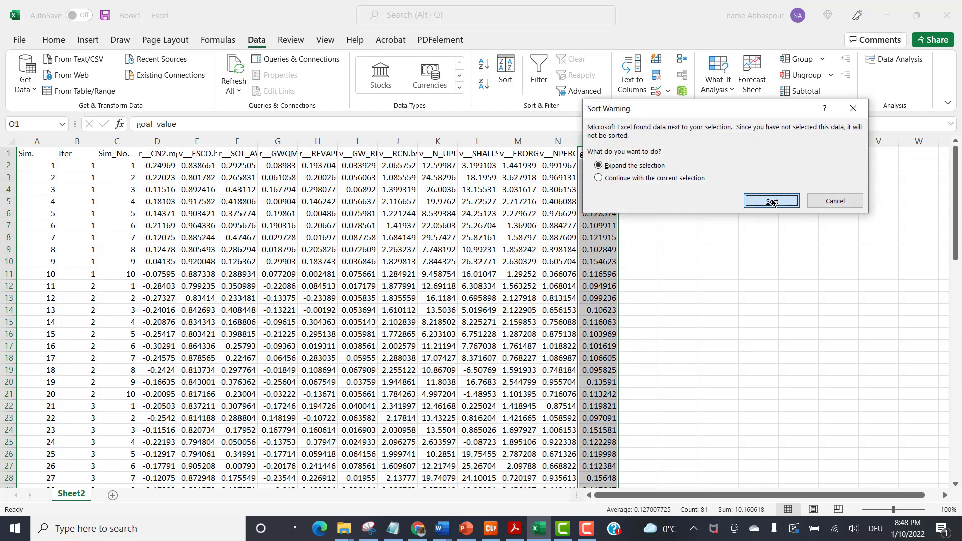
left_click(645, 222)
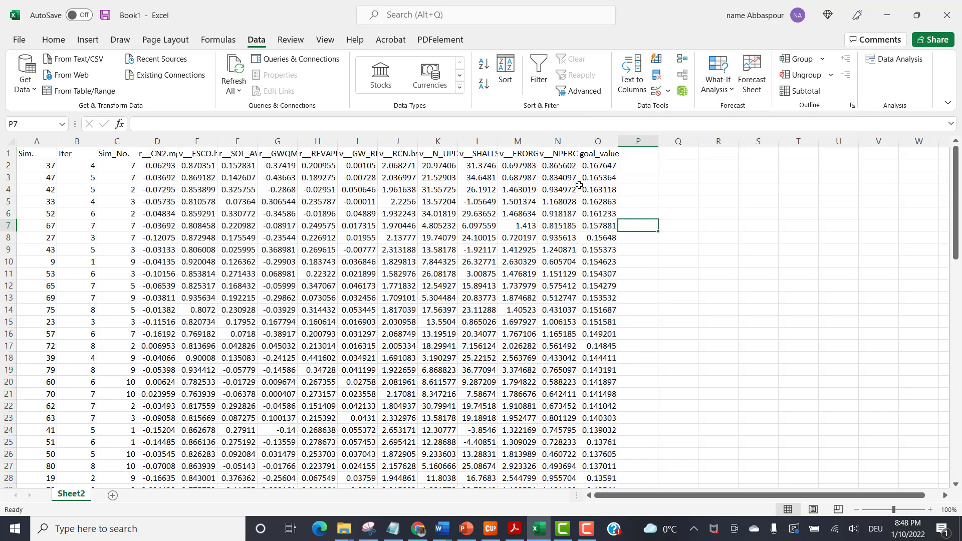
Compare the highest goal values in O2:O5 and examine the parameter set of the top-ranked simulation in row 2.
left_click(602, 167)
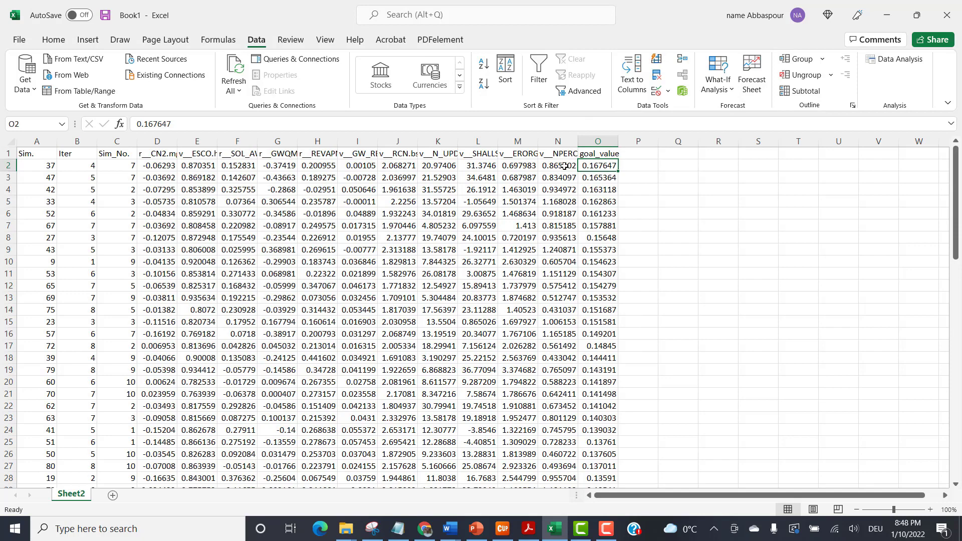
left_click_drag(564, 165, 168, 164)
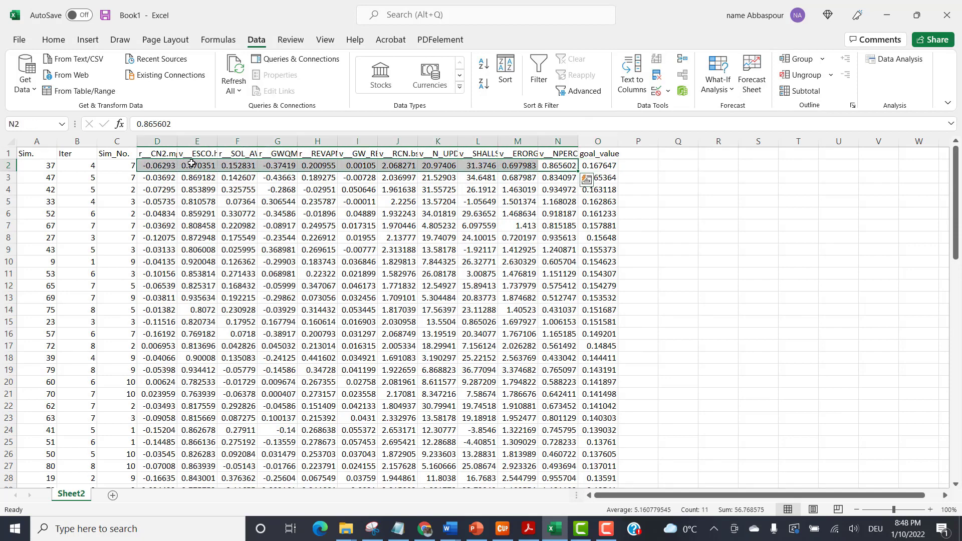
left_click(610, 166)
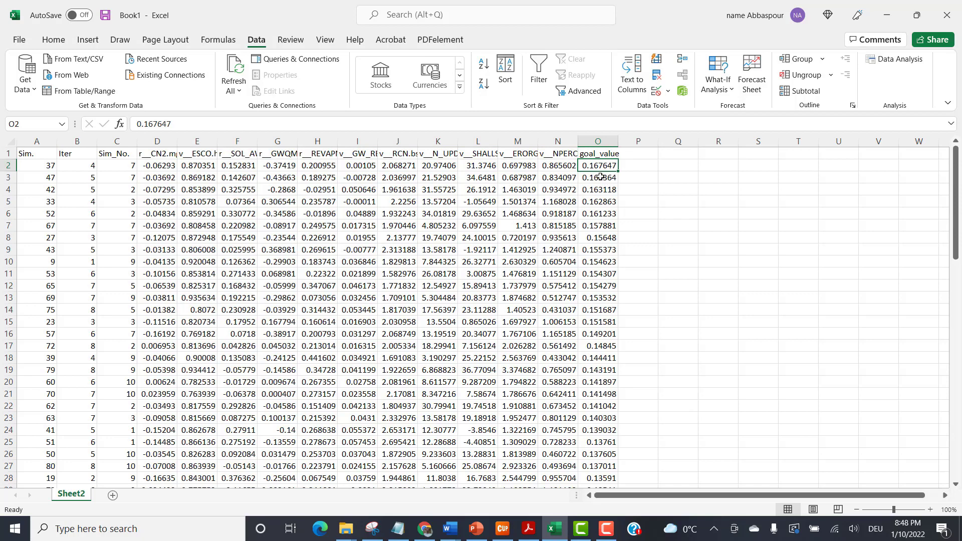
left_click(600, 178)
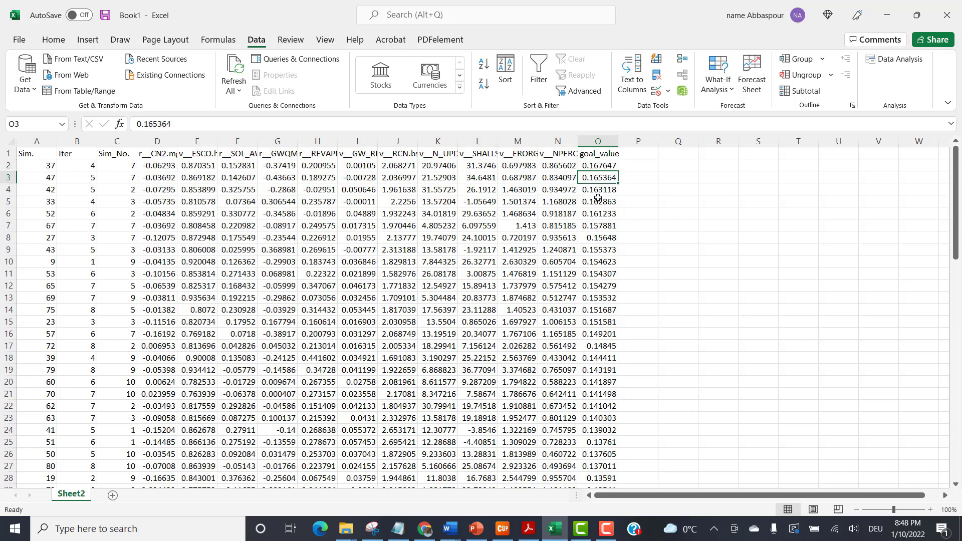
left_click(605, 168)
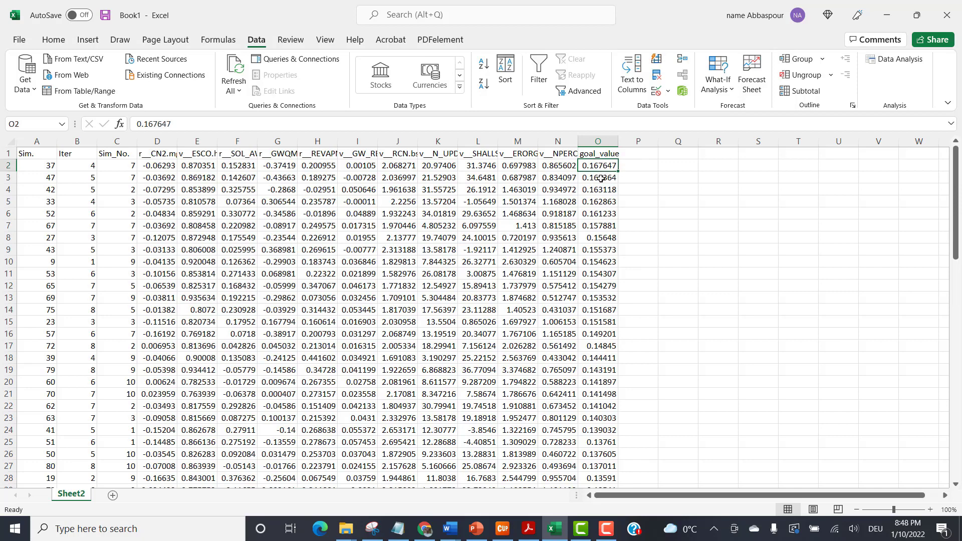
left_click(601, 178)
left_click(606, 166)
left_click(594, 179)
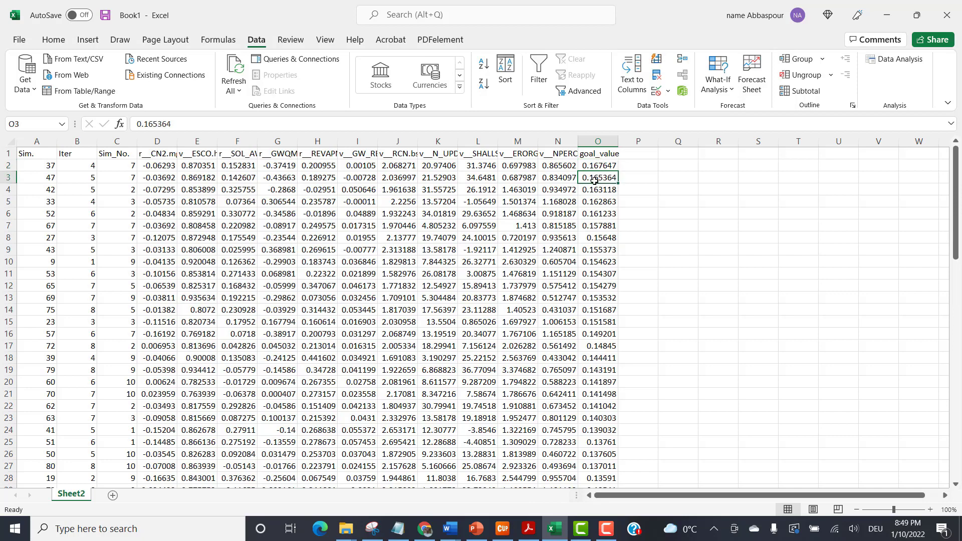
left_click(596, 193)
left_click(596, 206)
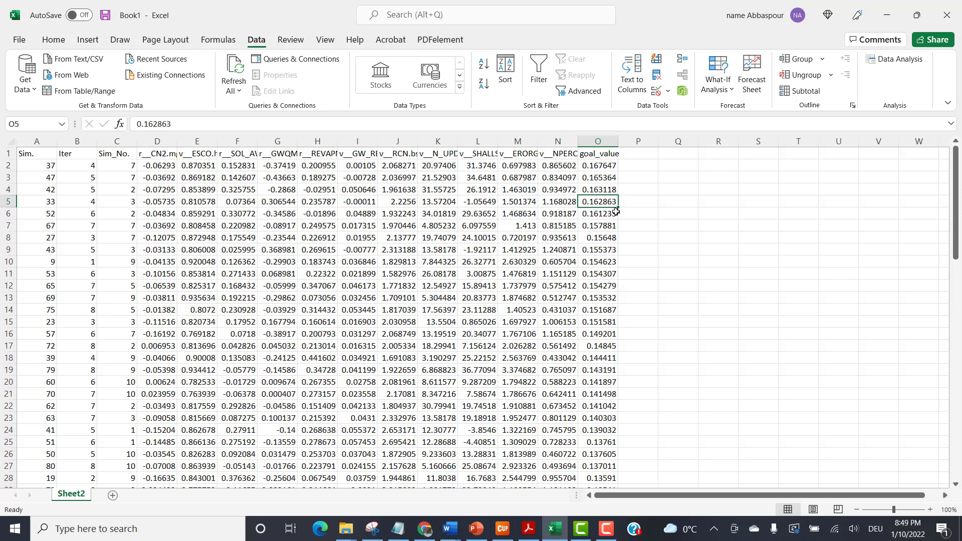
left_click(593, 165)
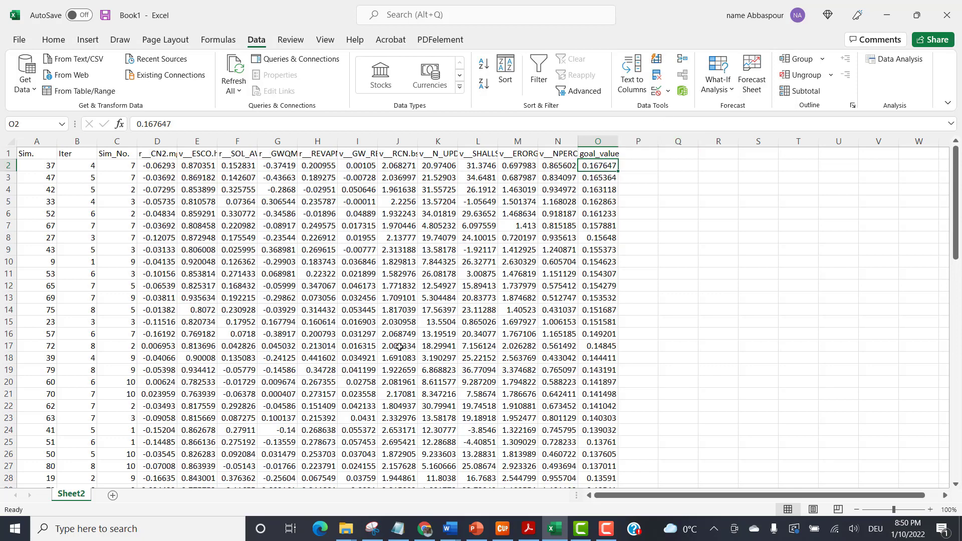
left_click(595, 180)
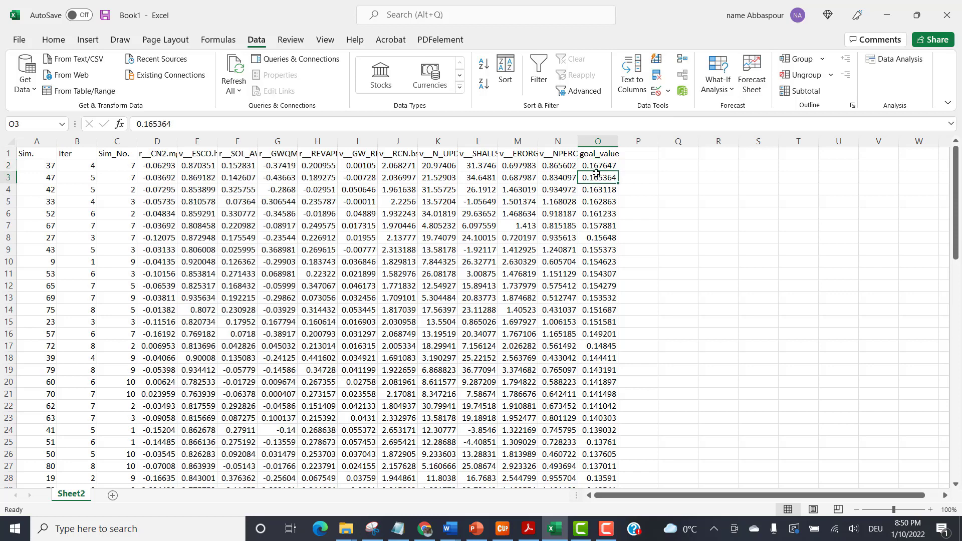
left_click_drag(596, 167, 518, 167)
left_click_drag(239, 165, 164, 170)
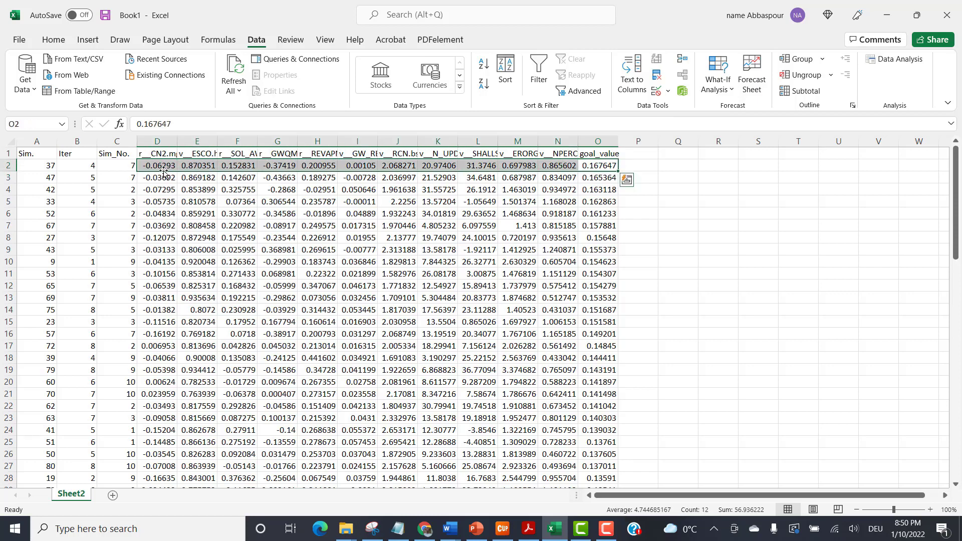